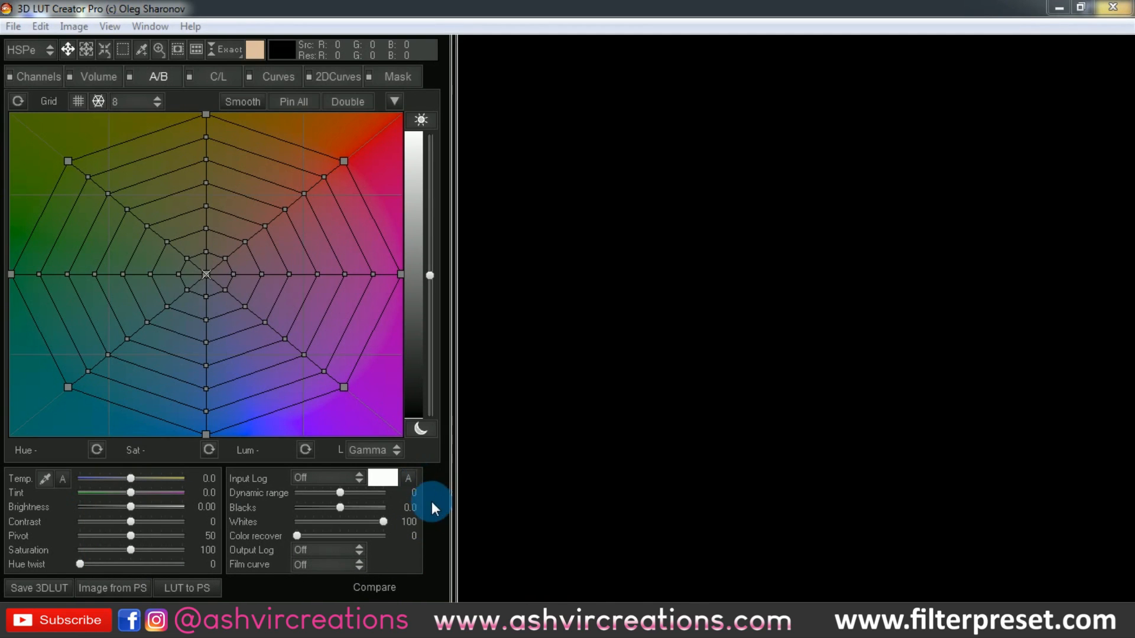
Step: Load woman-in-black-beige-and-green-dress-with-brown-backpack-1375839.jpg from the urban street fashion folder as the working image
mouse_move(199, 620)
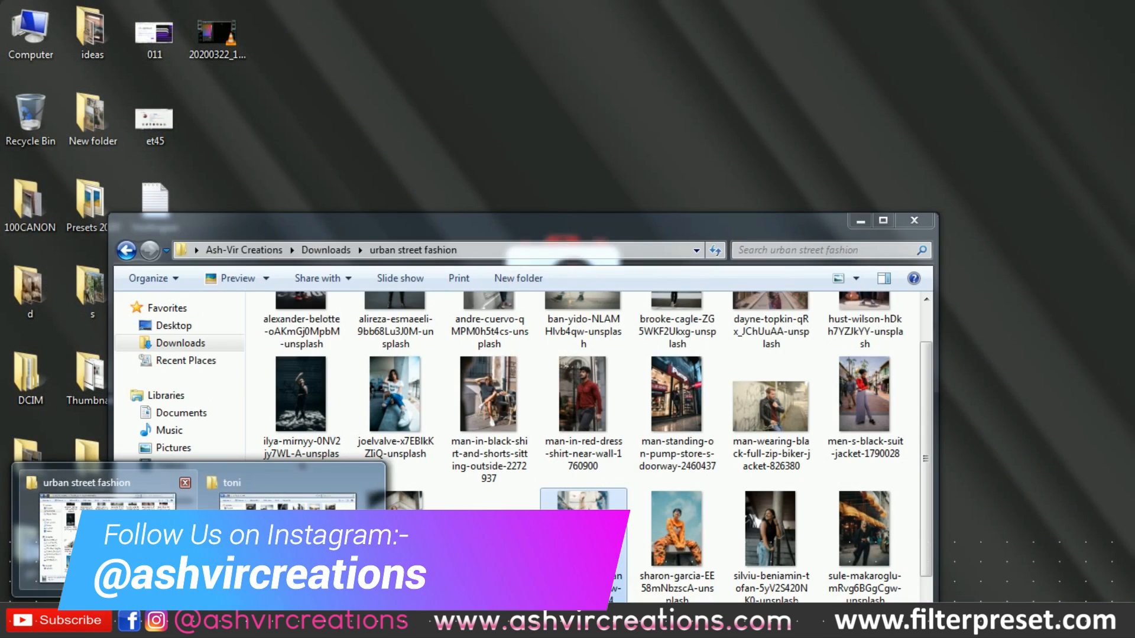
left_click(118, 541)
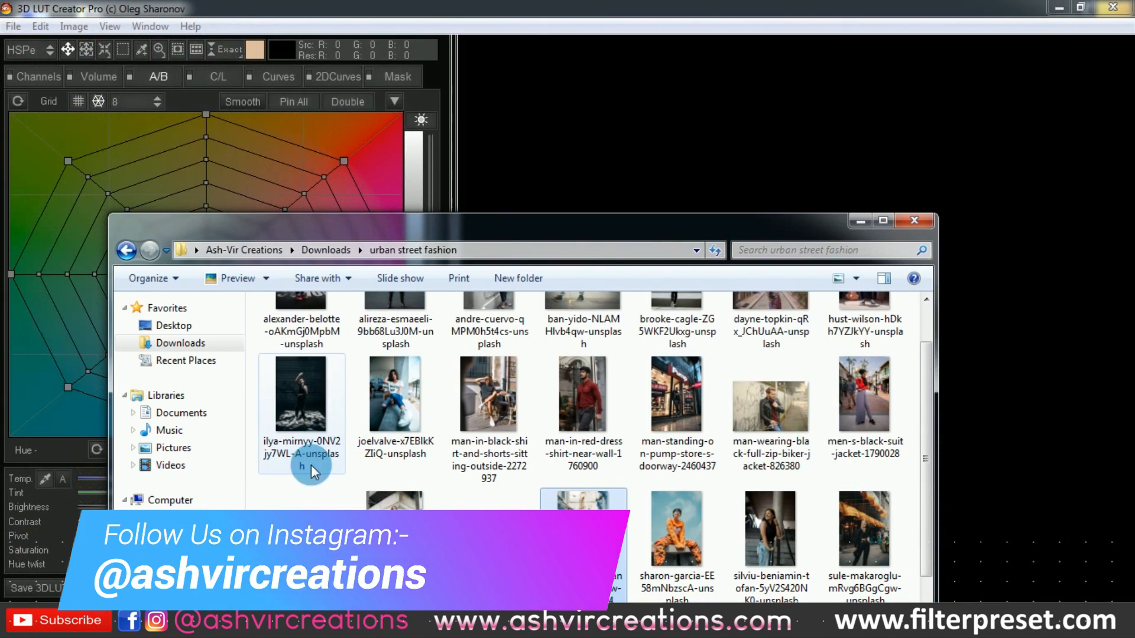
left_click_drag(633, 229, 599, 58)
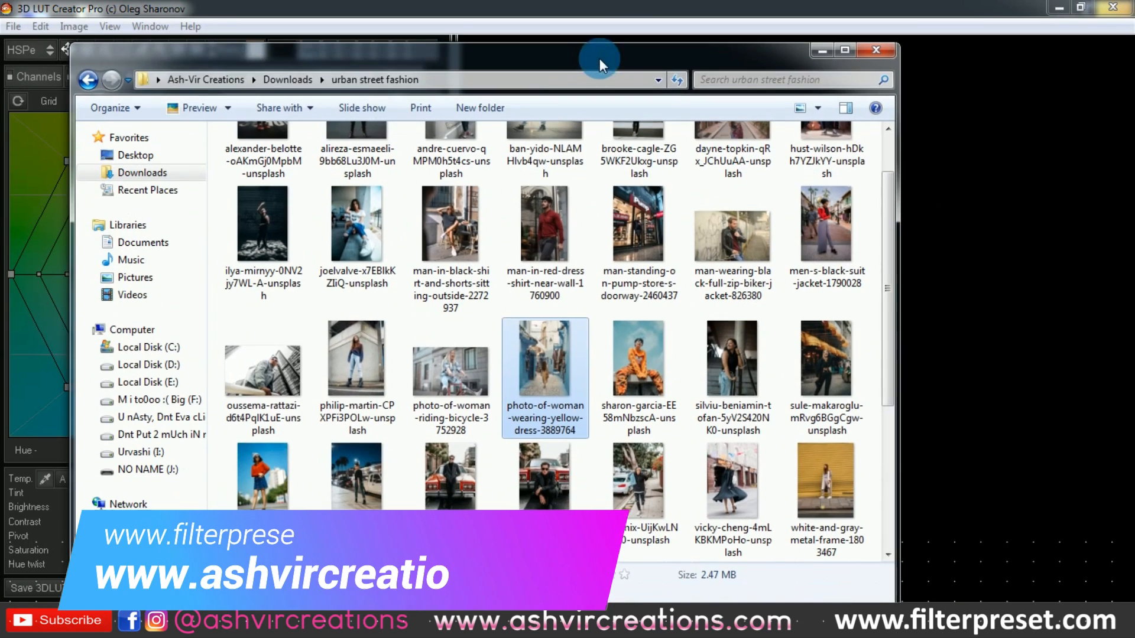
scroll(535, 250, "down", 3)
scroll(534, 250, "up", 5)
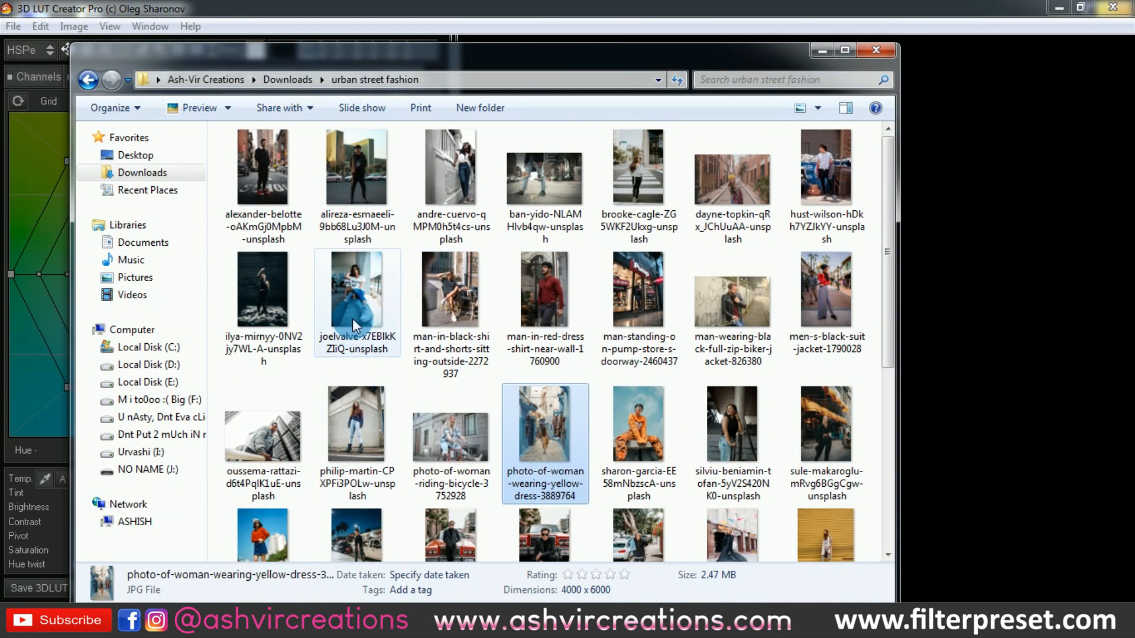
scroll(352, 318, "down", 3)
left_click_drag(266, 467, 973, 197)
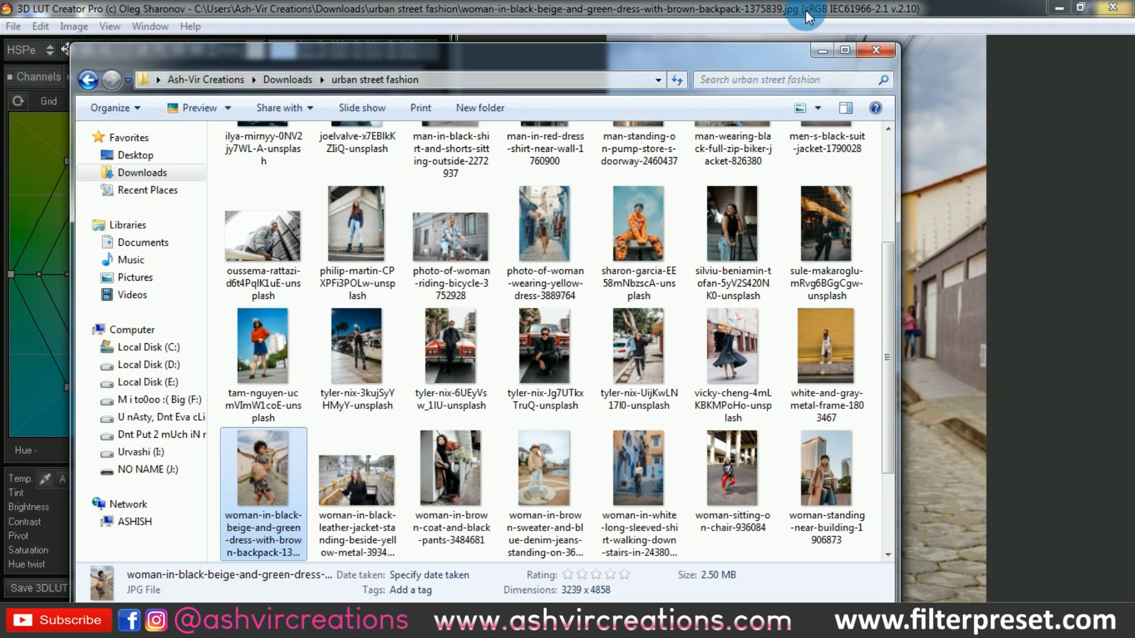
left_click(805, 9)
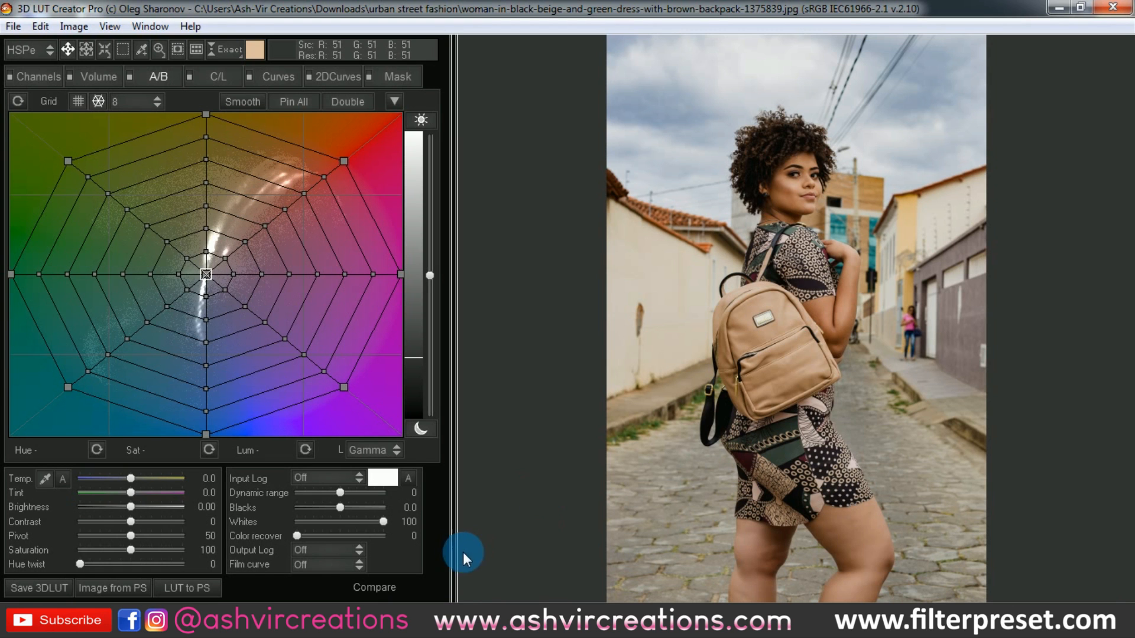
Step: Browse the toni folder for a reference photo and select the man sitting on the stone ledge
mouse_move(243, 591)
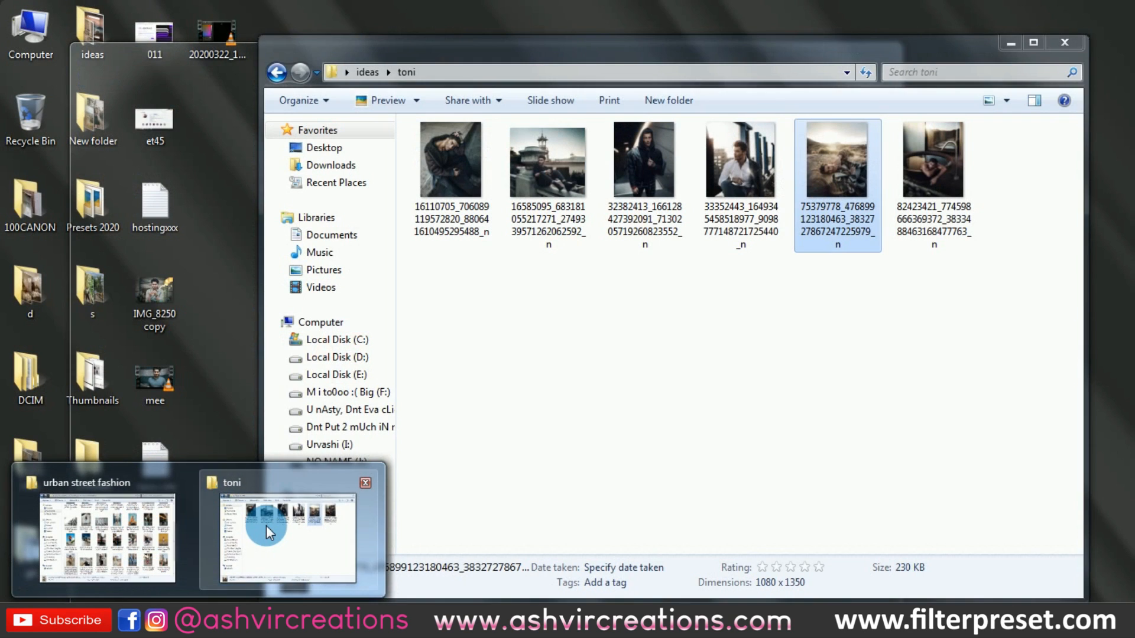
left_click(266, 526)
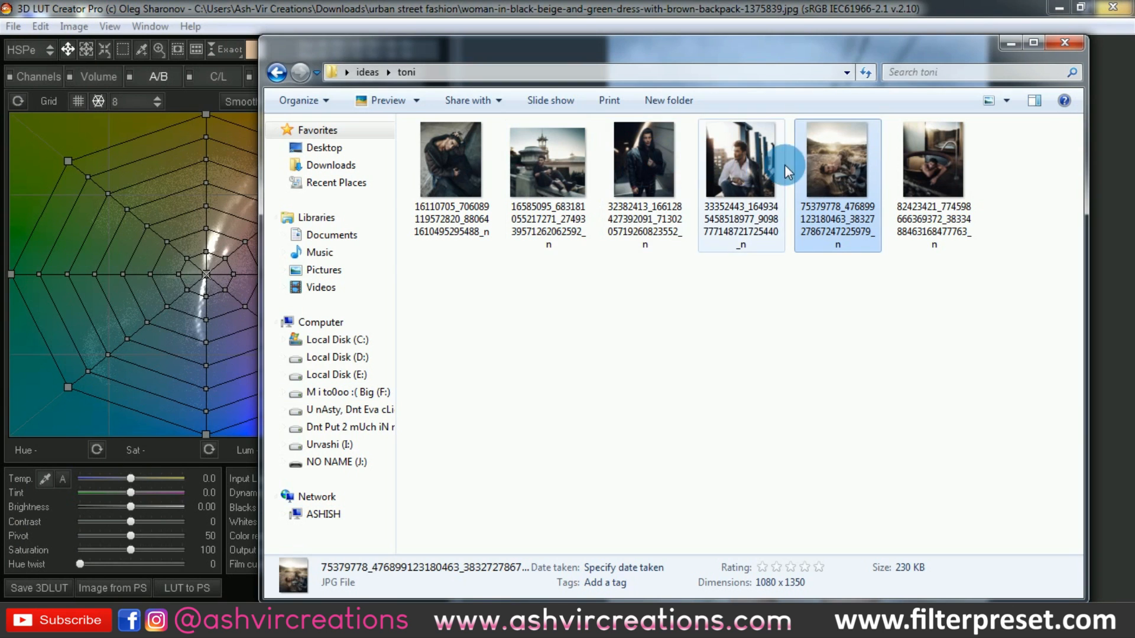
left_click(573, 176)
left_click_drag(613, 47, 557, 382)
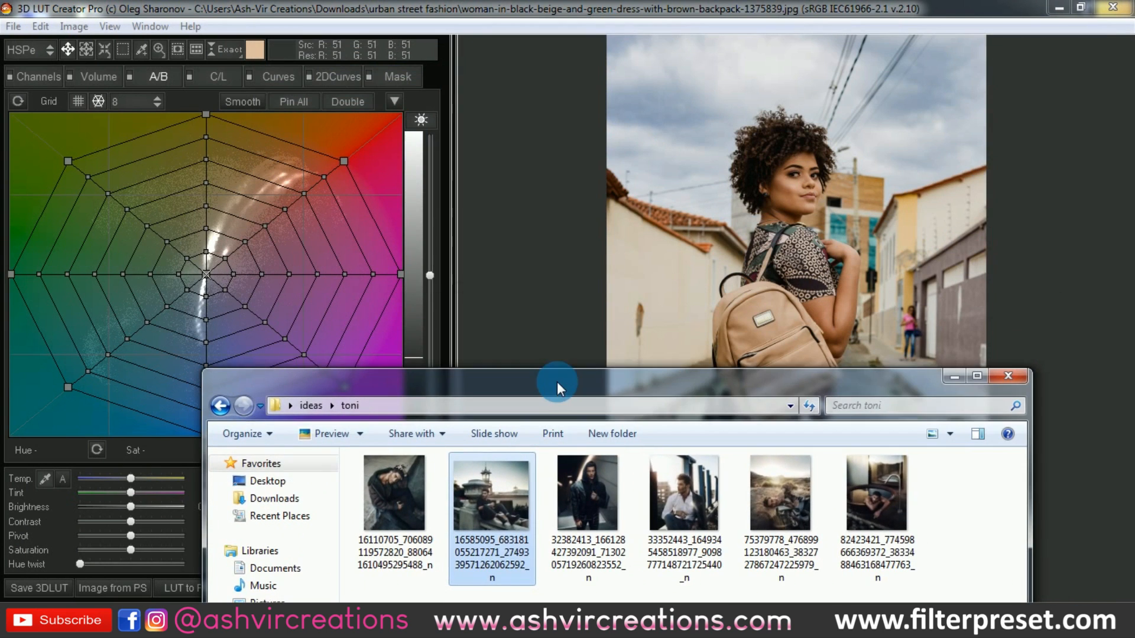
left_click(402, 22)
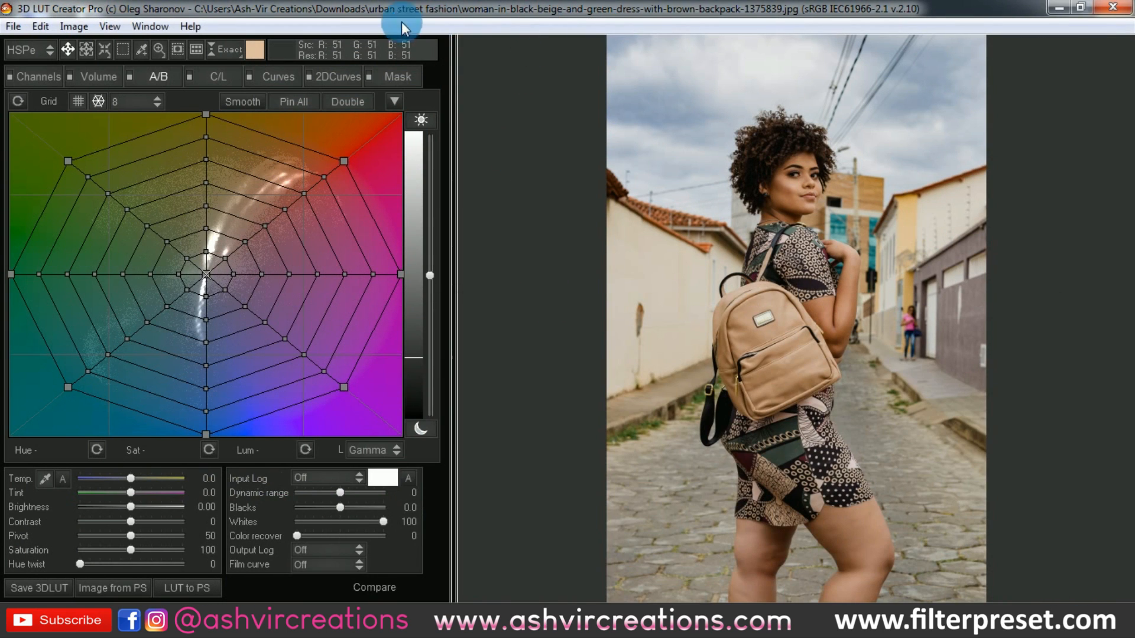
Step: Set the image view to Show Reference
left_click(147, 26)
left_click(118, 26)
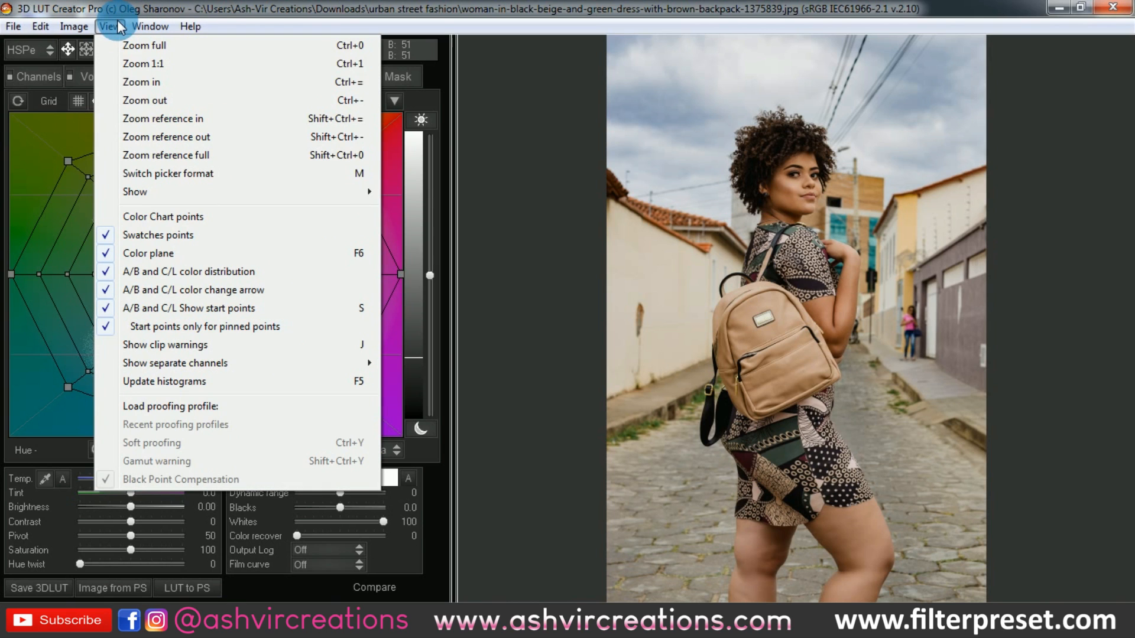
mouse_move(264, 195)
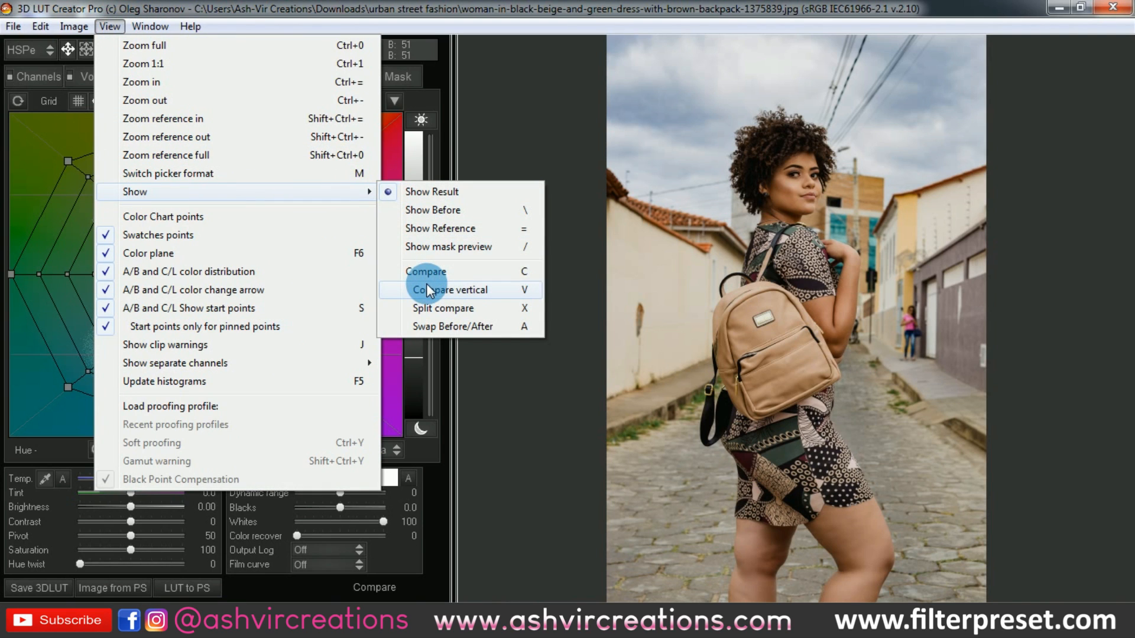
left_click(435, 229)
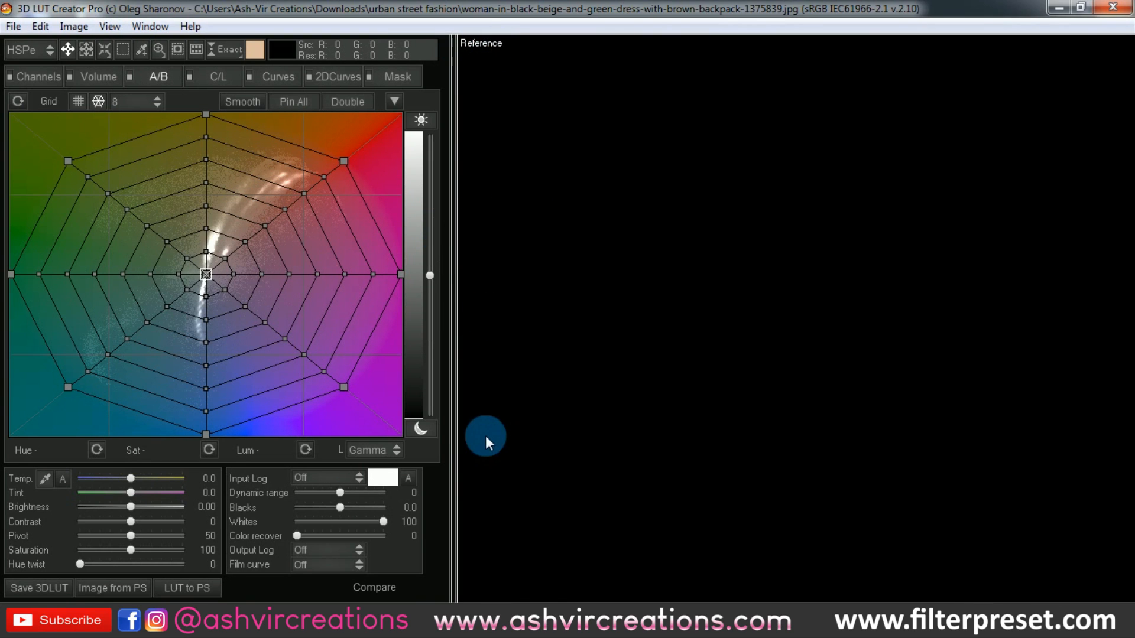
Step: Load the photo of the man on the stone ledge from the toni folder as the reference image
mouse_move(204, 621)
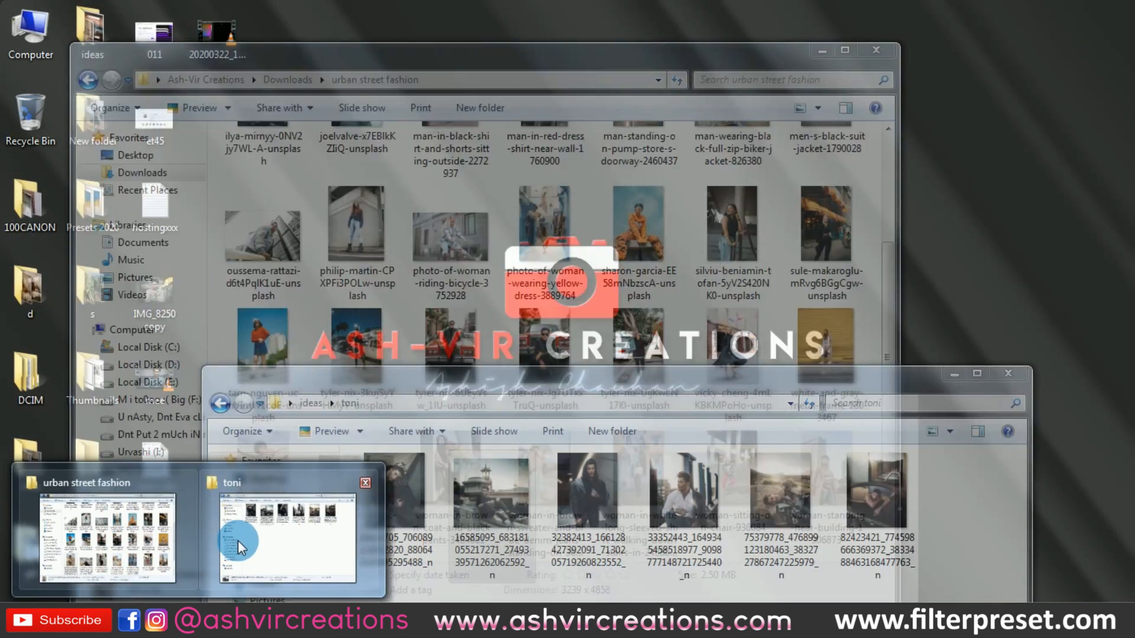
left_click(240, 547)
left_click_drag(494, 498, 704, 212)
left_click(778, 7)
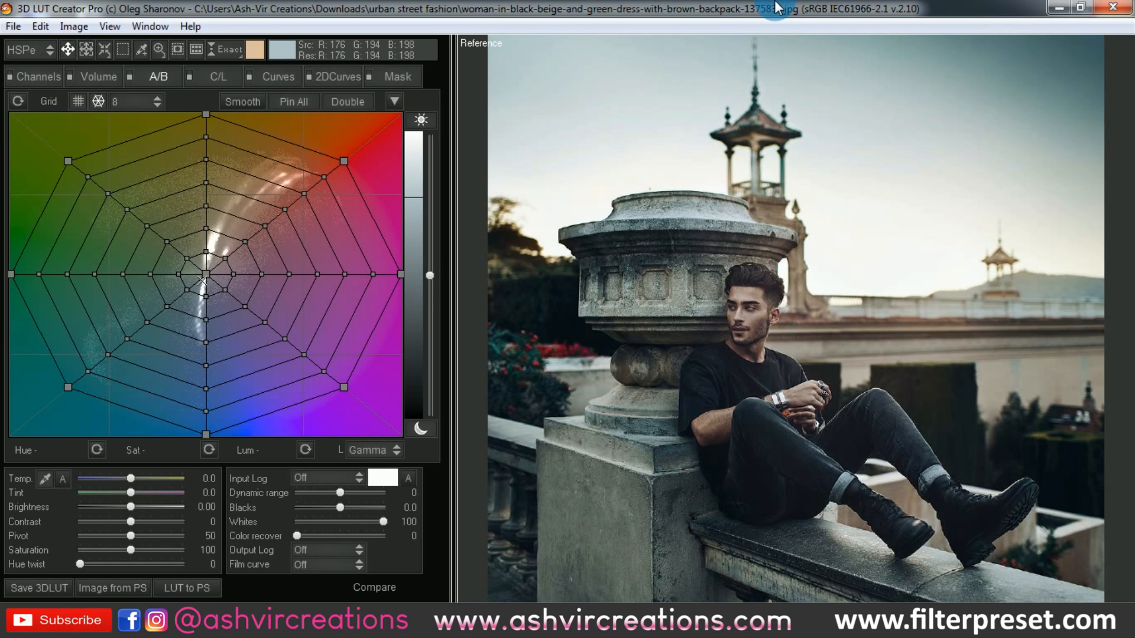
Step: Turn on the Compare view to place the reference photo beside the working image
left_click(161, 30)
mouse_move(118, 31)
mouse_move(143, 193)
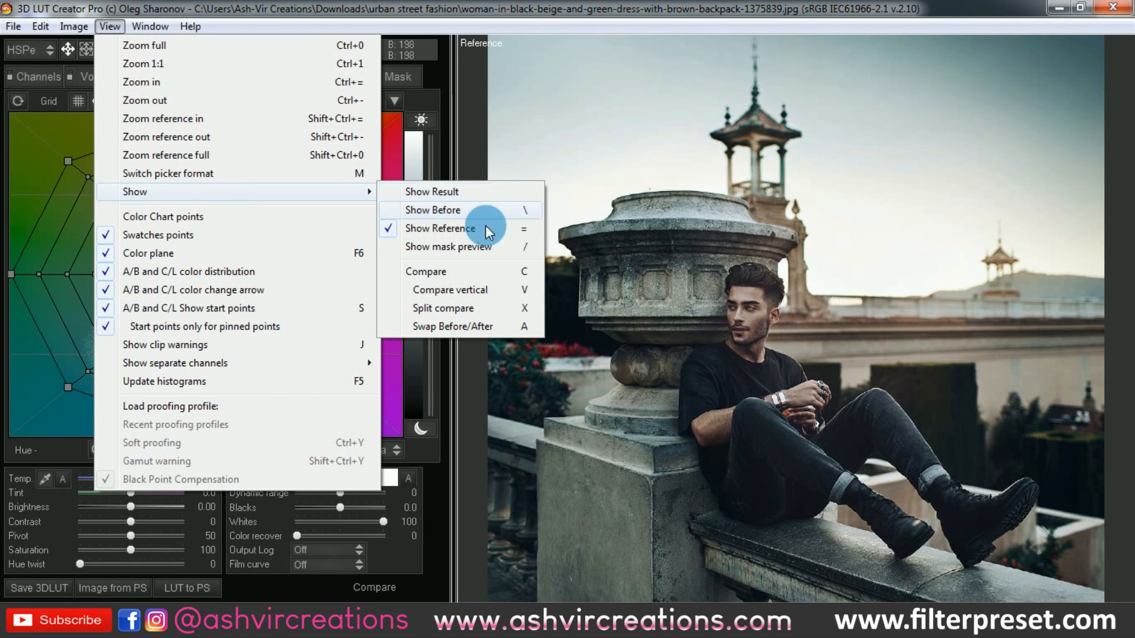
left_click(447, 271)
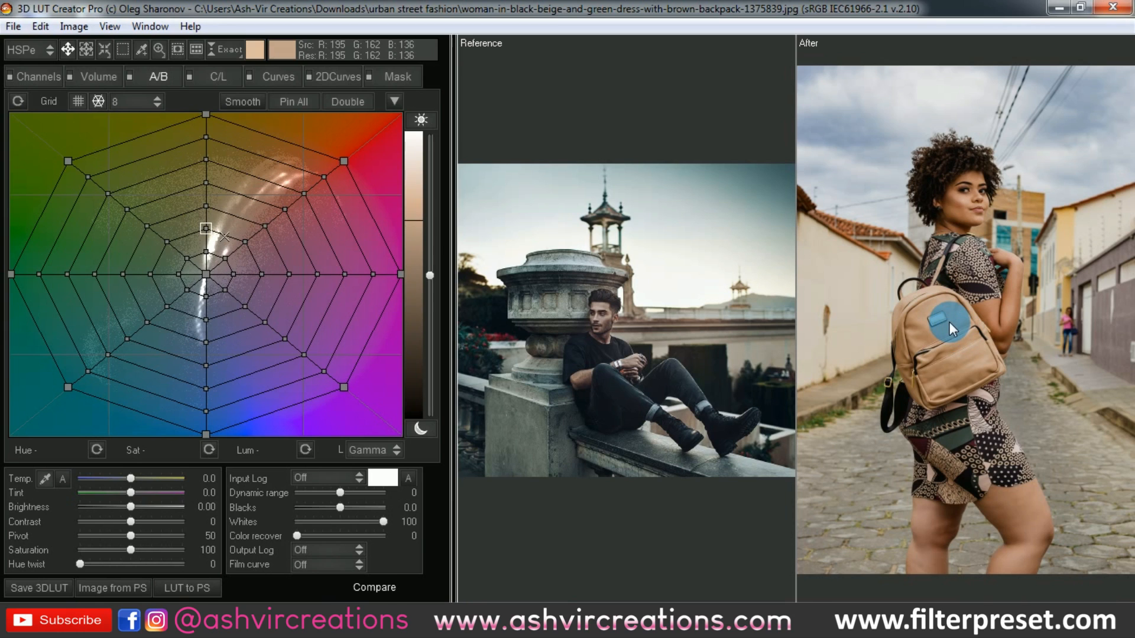
Step: With the color sampler, add skin-tone swatches from the woman's cheek, jaw and neck in the After image
left_click(139, 50)
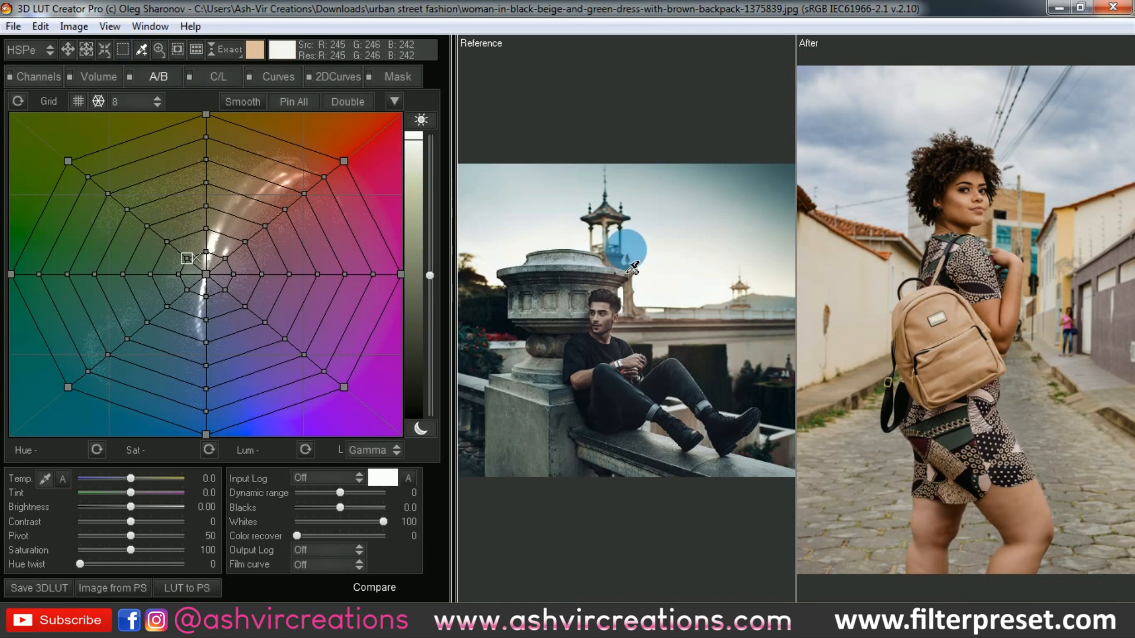
left_click(964, 217)
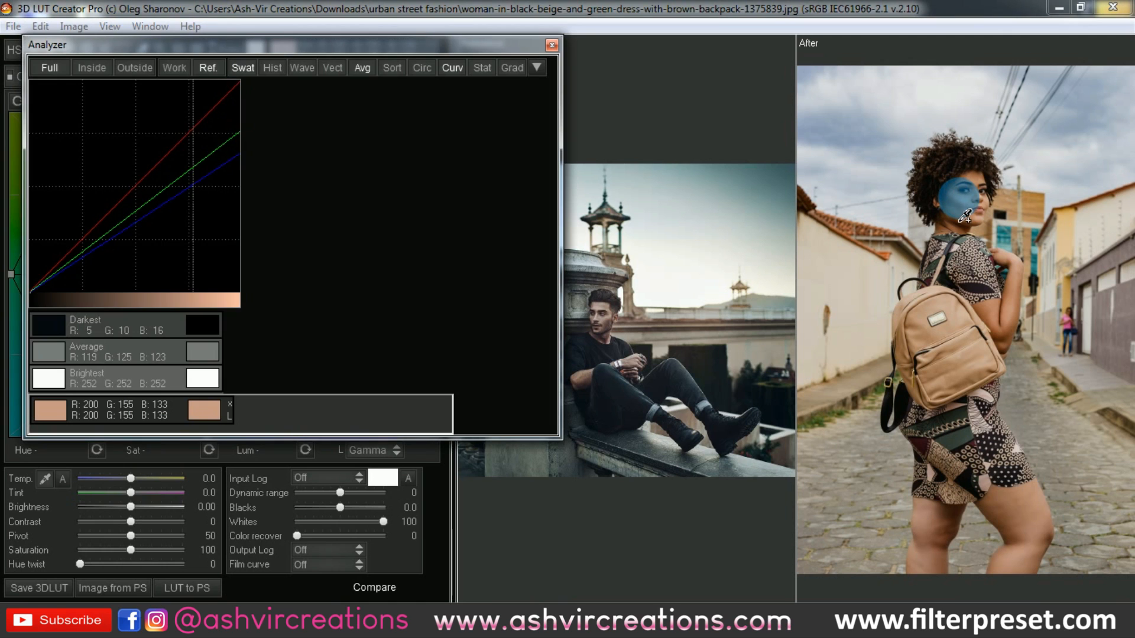
left_click(954, 224)
left_click(956, 220)
left_click(965, 232)
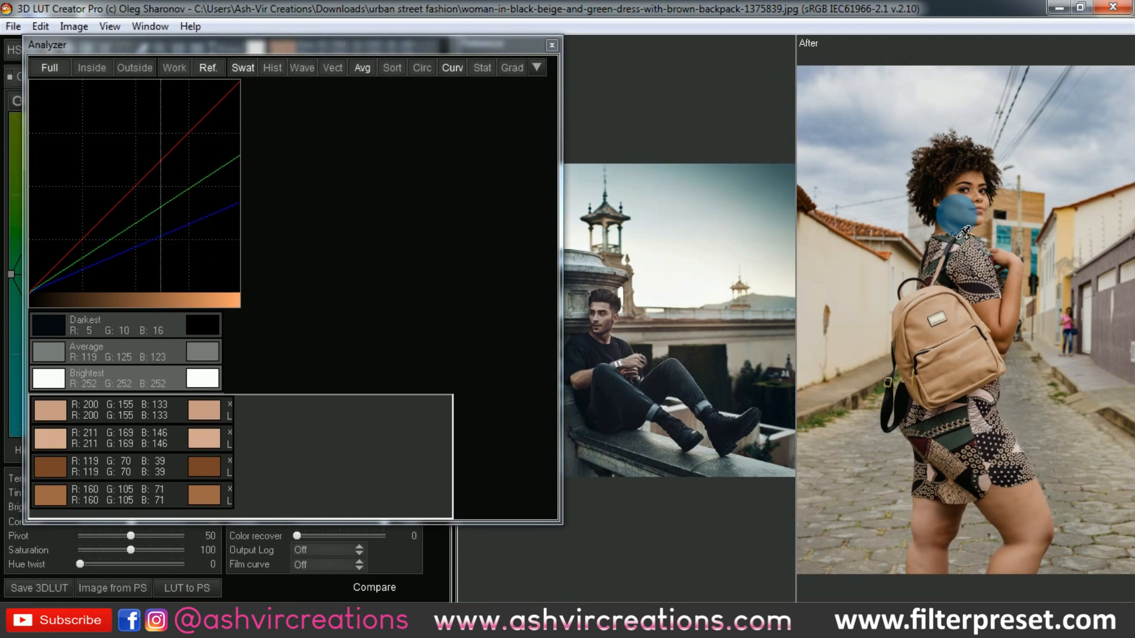
left_click(983, 234)
left_click(976, 225)
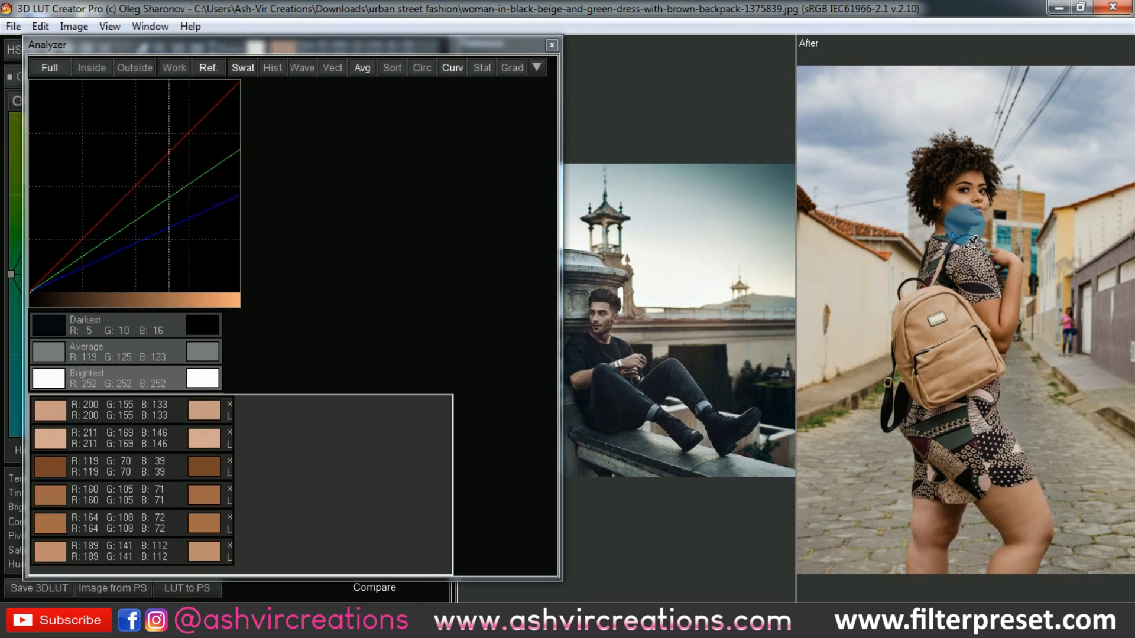
left_click(970, 228)
left_click(966, 230)
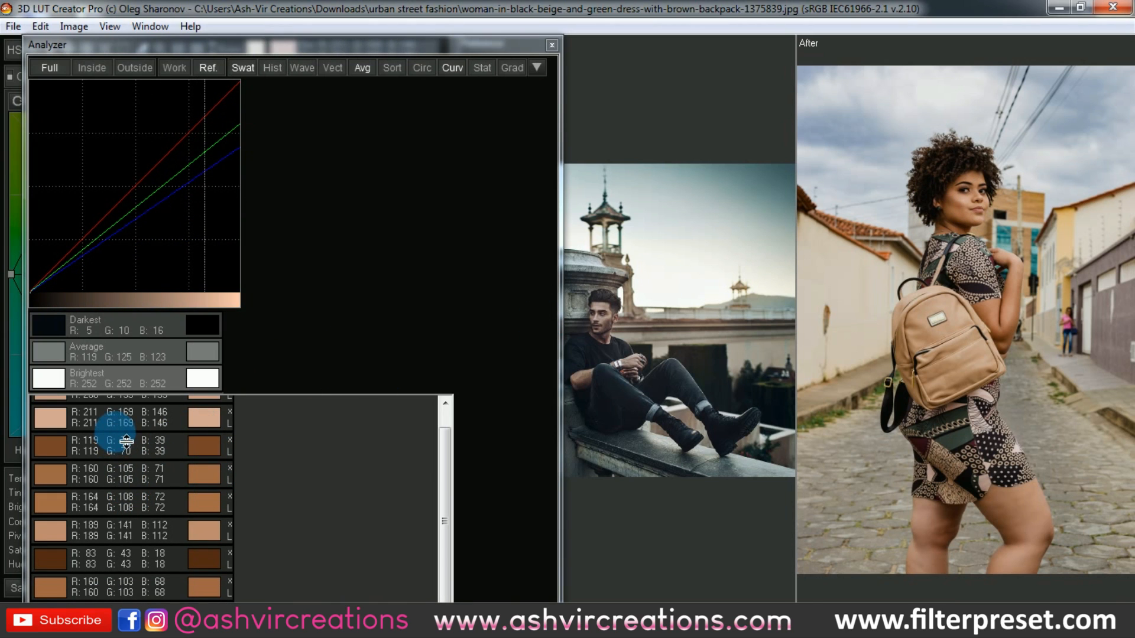
Step: Add skin swatches along the woman's rear leg, covering the shadow under the dress and the lighter lower area
left_click(956, 524)
left_click(955, 521)
left_click(953, 519)
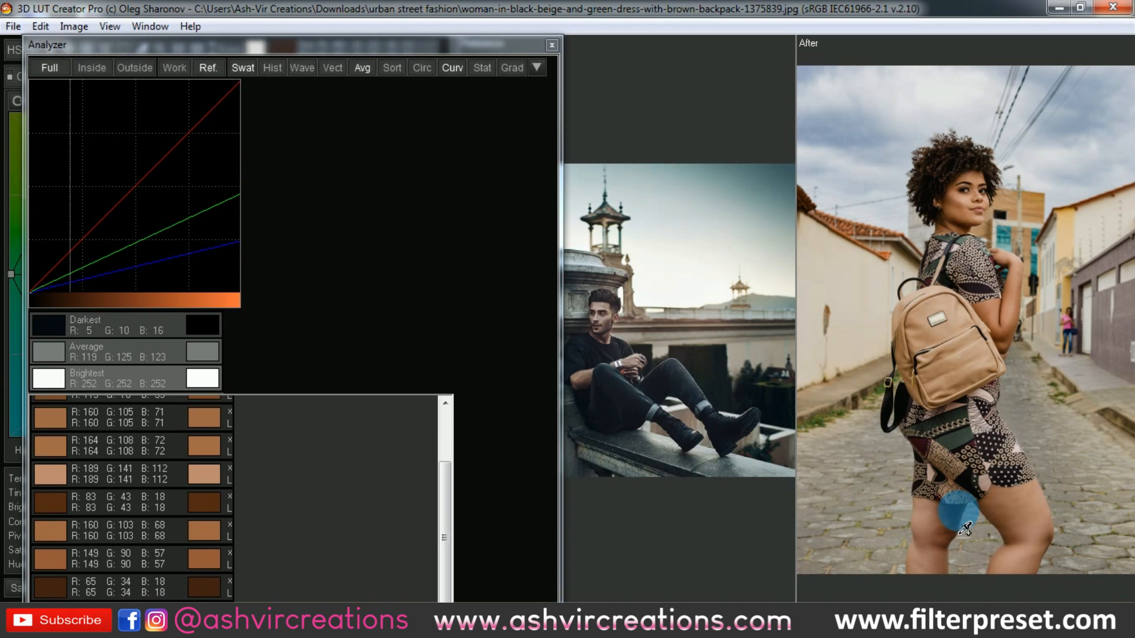
left_click(943, 525)
left_click(937, 535)
left_click(933, 553)
left_click(927, 568)
left_click(923, 582)
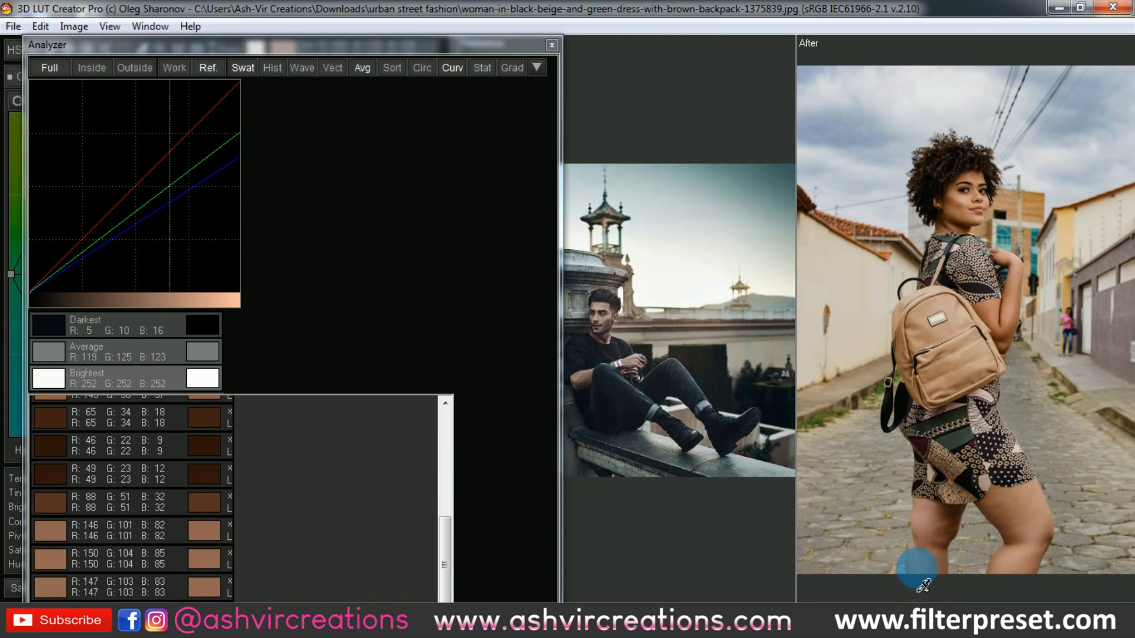
left_click(917, 523)
Step: Add light, midtone and shadow skin swatches across the thigh and knee of the woman's front leg
left_click(1005, 514)
left_click(1029, 503)
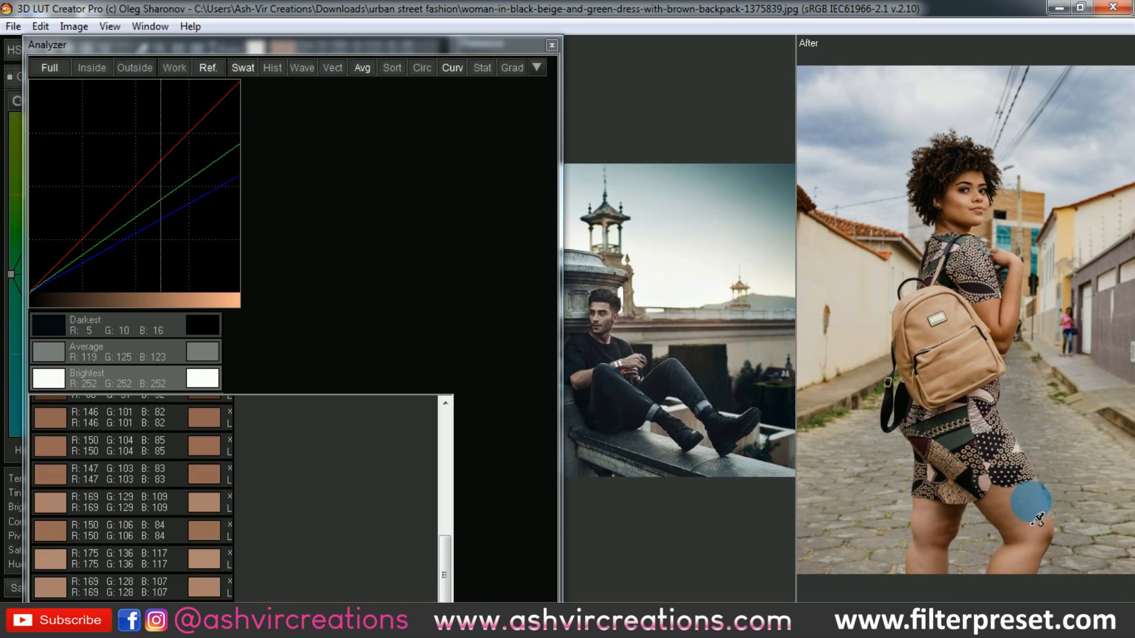
left_click(1036, 519)
left_click(1014, 520)
left_click(1008, 526)
left_click(1006, 532)
left_click(1009, 540)
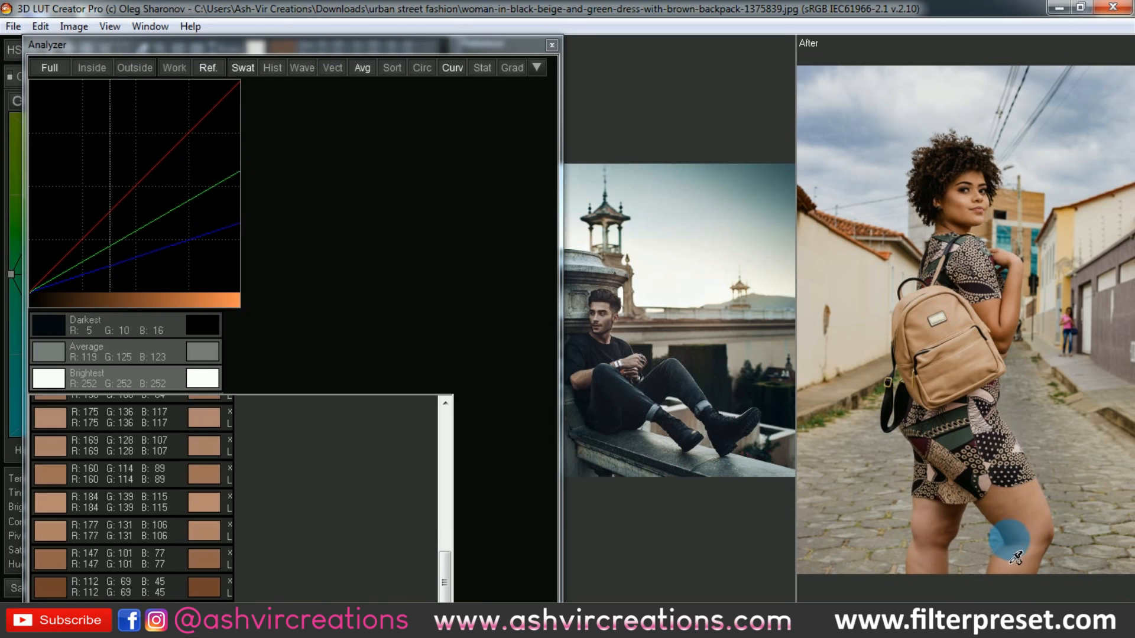
left_click(1007, 550)
left_click(1005, 558)
left_click(997, 563)
left_click(1026, 528)
left_click(1031, 495)
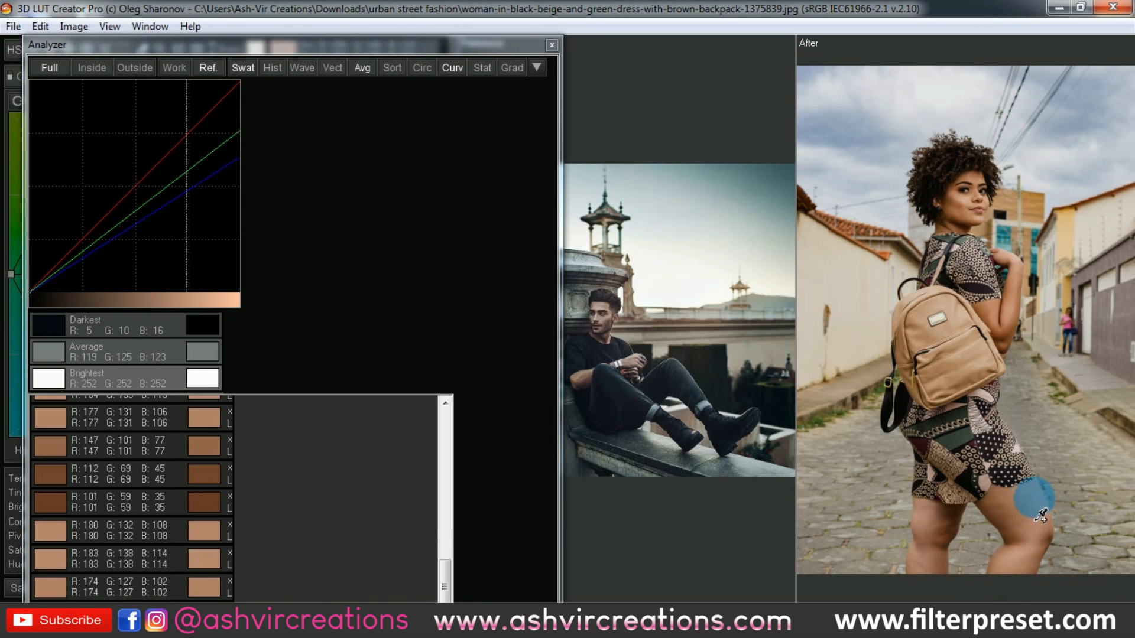
left_click(1026, 491)
left_click(1011, 513)
left_click(999, 508)
left_click(999, 499)
left_click(1008, 508)
left_click(1032, 520)
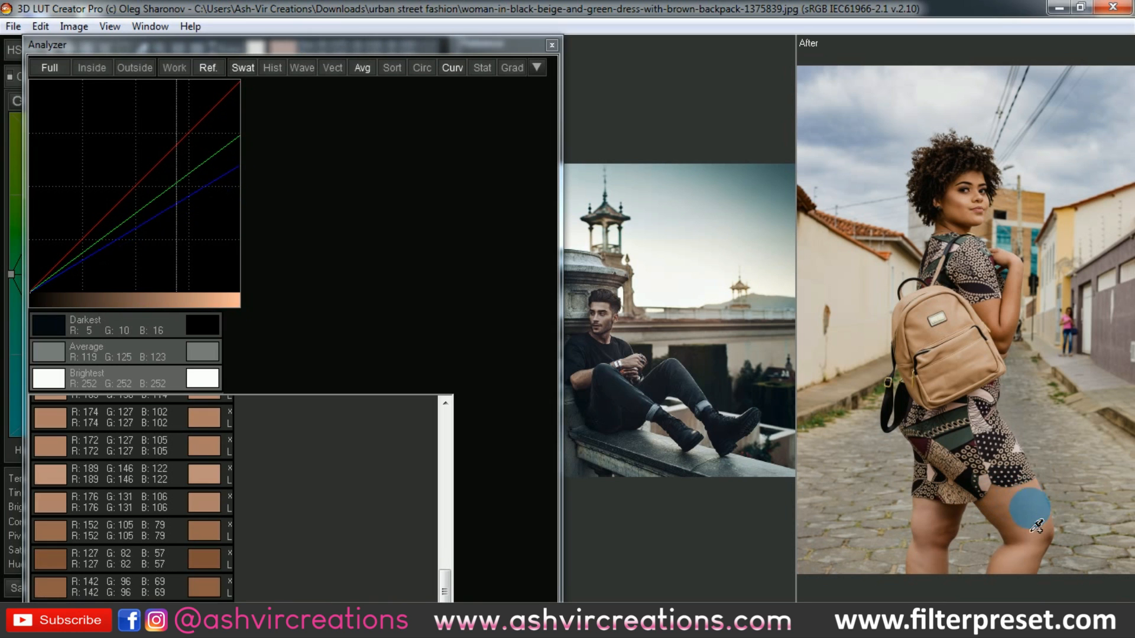
left_click(1050, 552)
Step: Add skin swatches along the woman's raised arm, from the elbow up to the wrist
left_click(1011, 337)
left_click(1005, 346)
left_click(1002, 355)
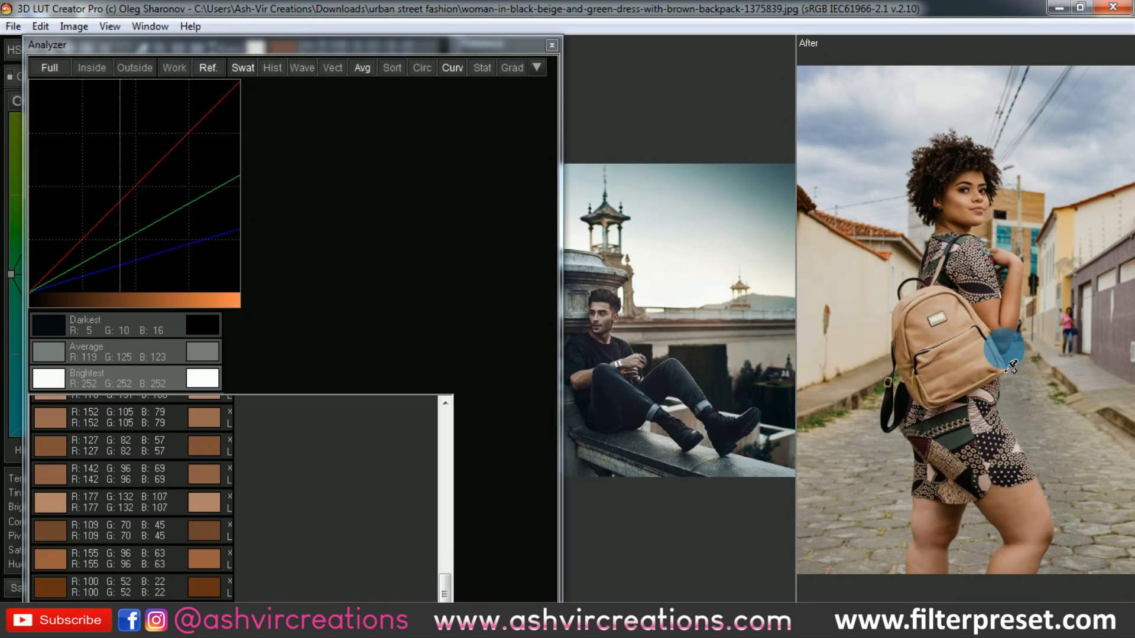
left_click(1013, 348)
left_click(1008, 323)
left_click(1014, 296)
left_click(1016, 273)
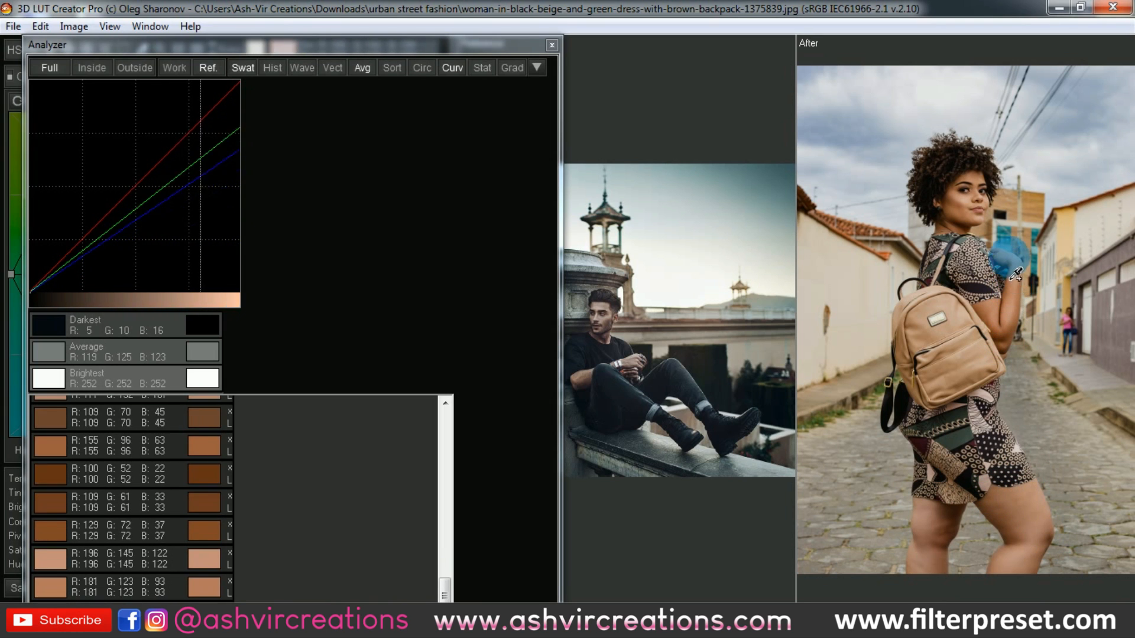
left_click(1011, 270)
Step: Add further skin swatches from the woman's cheeks and chin and the shaded parts of her neck
left_click(975, 210)
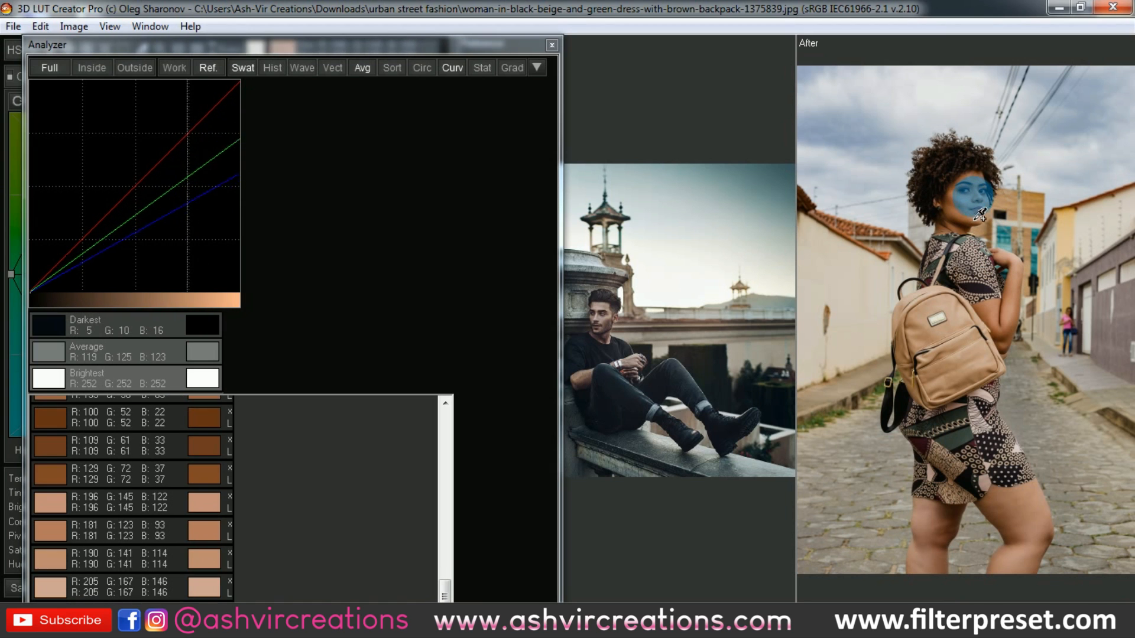
left_click(988, 216)
left_click(981, 215)
left_click(976, 220)
left_click(973, 228)
left_click(970, 233)
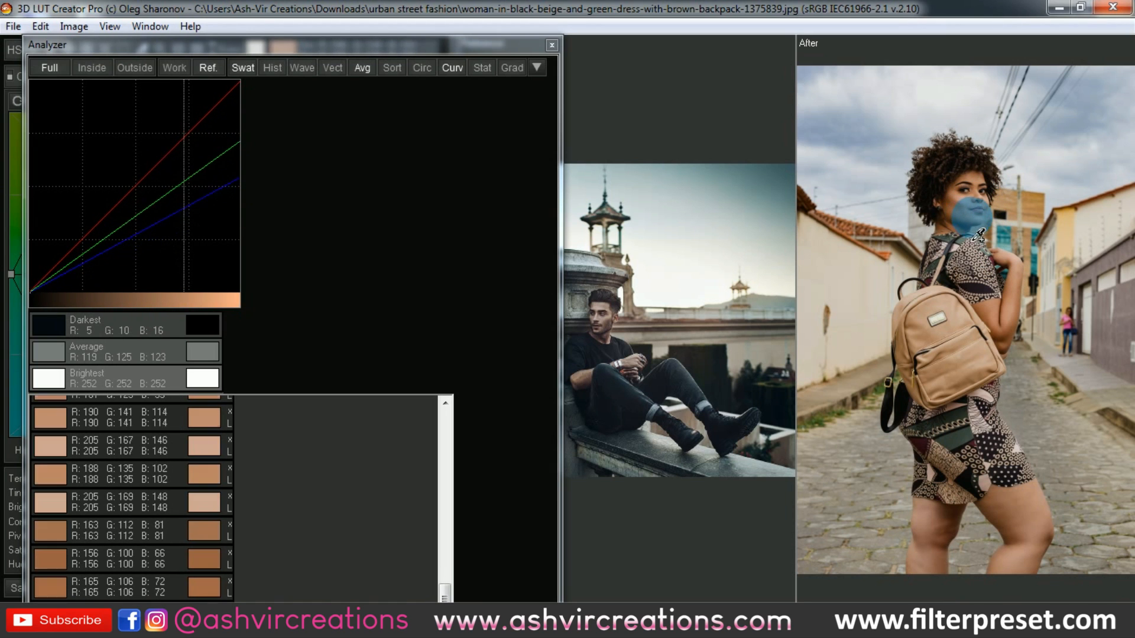
left_click(965, 244)
left_click(964, 244)
left_click(969, 239)
left_click(961, 245)
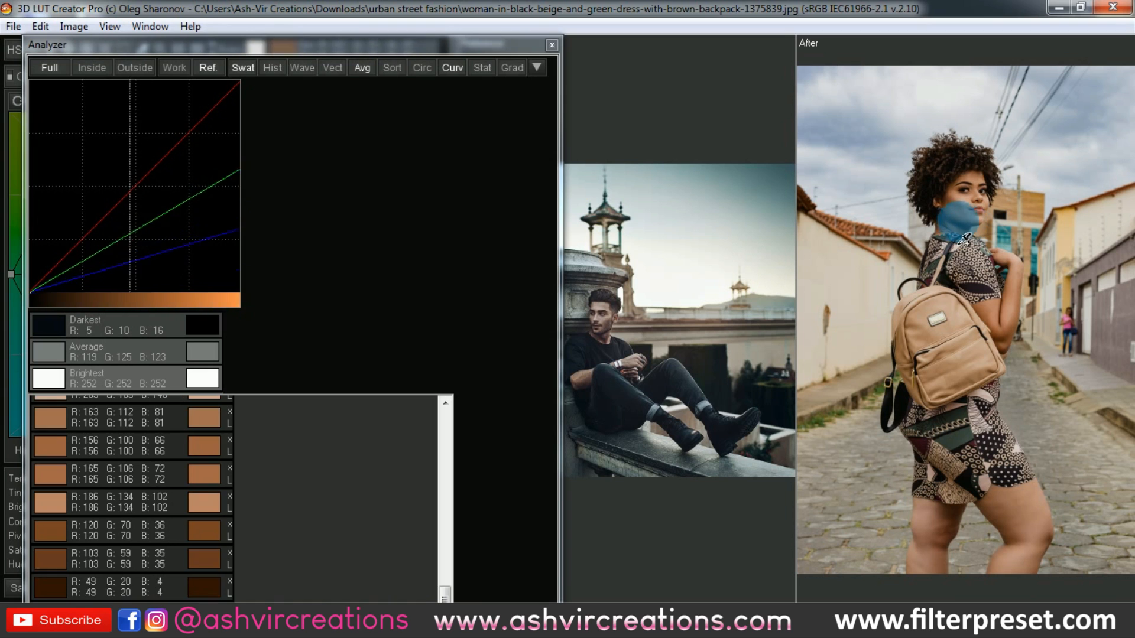
left_click(946, 244)
left_click(943, 240)
left_click(955, 227)
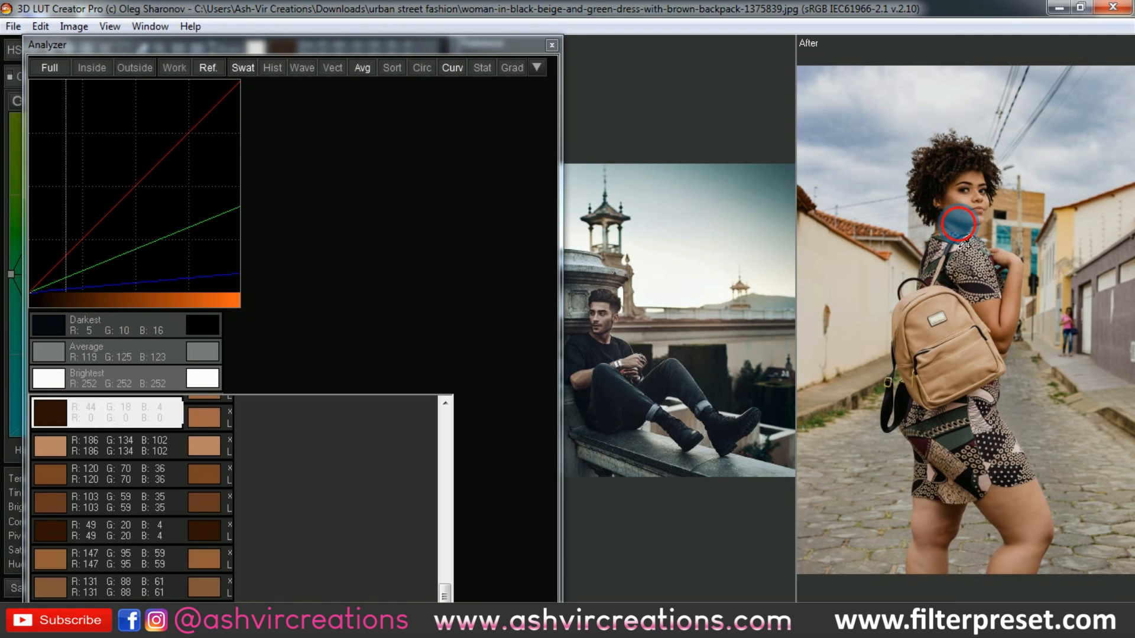
left_click(977, 204)
left_click(978, 192)
left_click(966, 201)
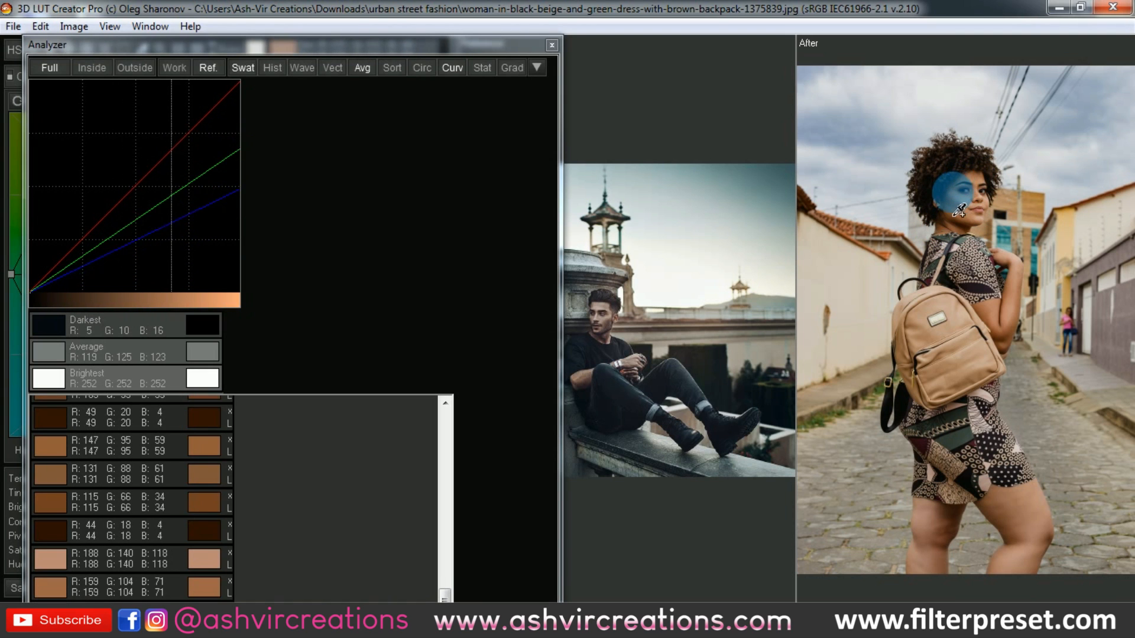
Step: Add three more light skin swatches from the woman's lower cheek and jaw
left_click(979, 207)
left_click(976, 203)
left_click(976, 201)
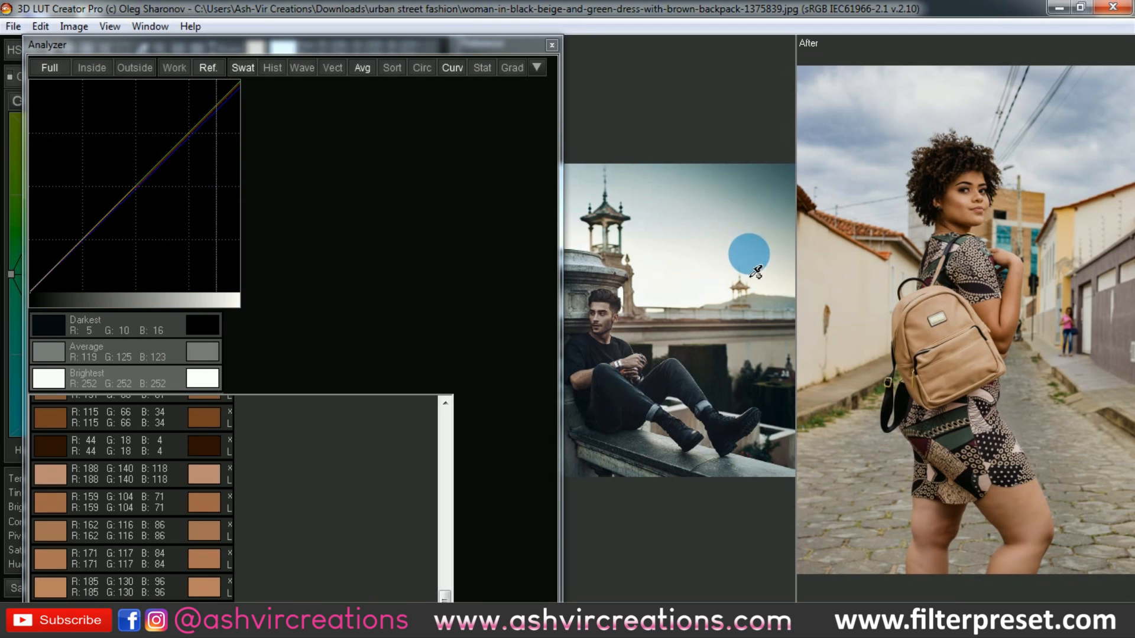
Step: Add matching reference skin swatches from the seated man's face and arm in the reference photo
left_click_drag(435, 47, 401, 43)
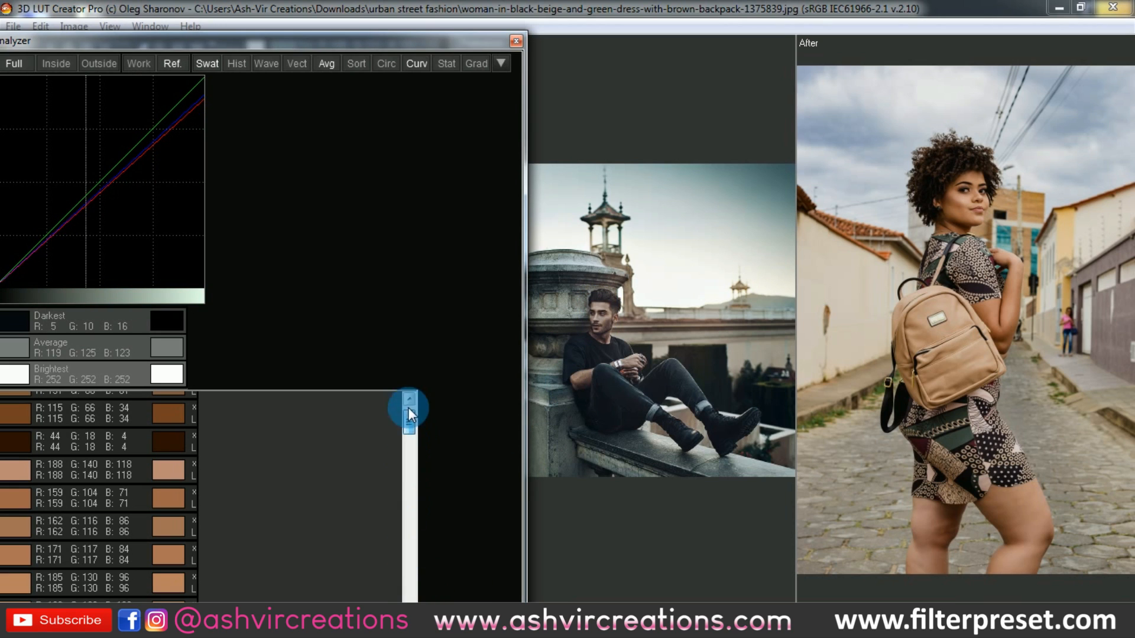
left_click_drag(408, 407, 407, 402)
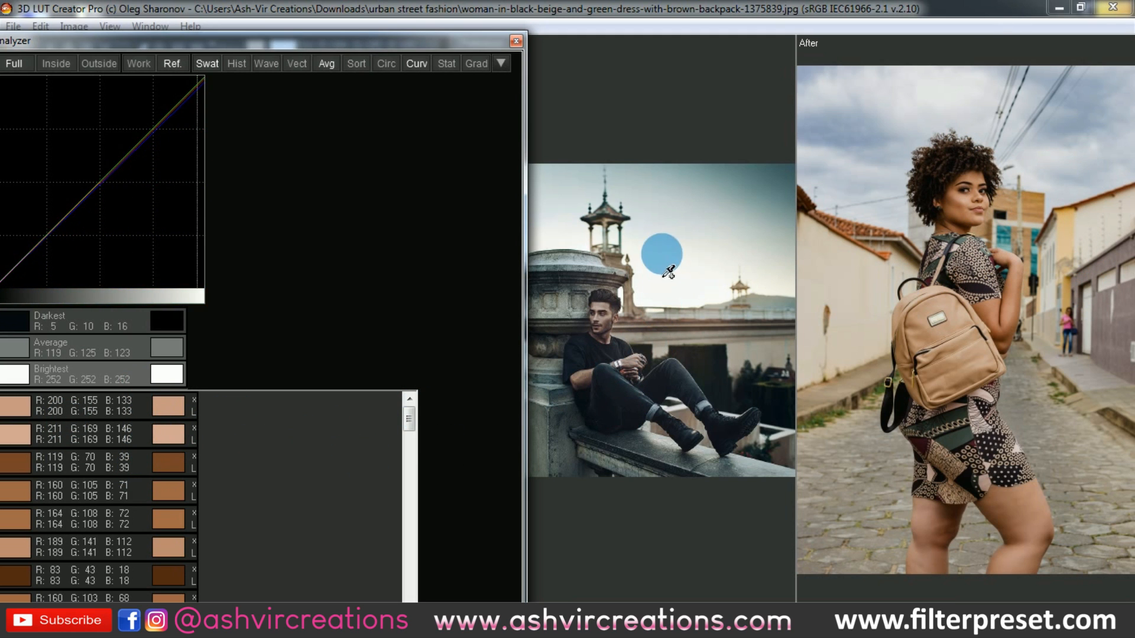
left_click(606, 324)
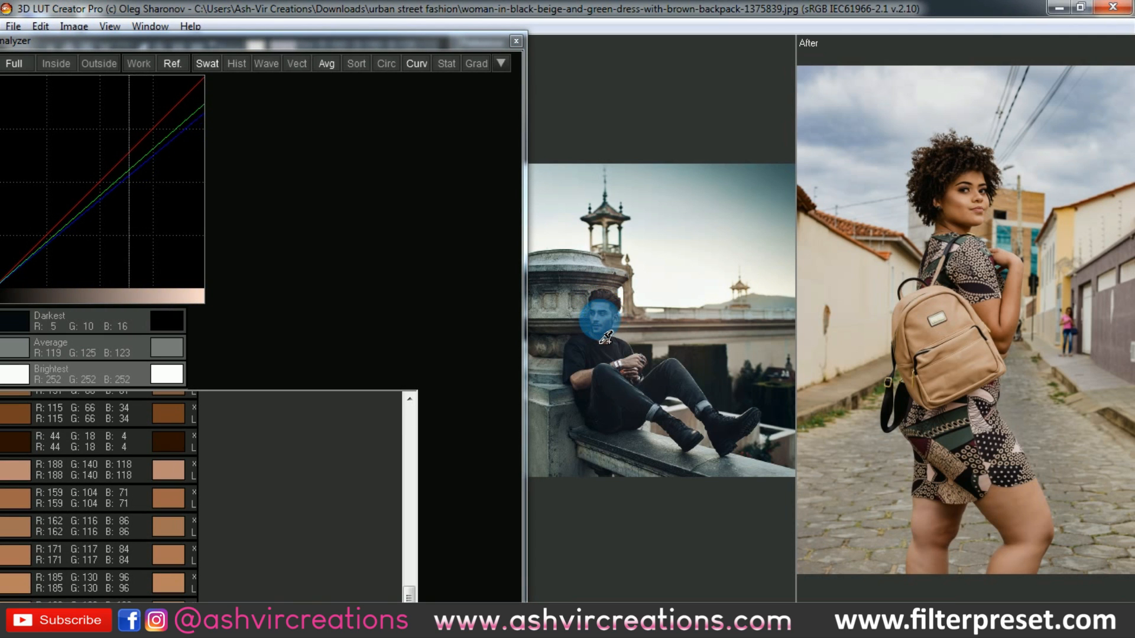
left_click(578, 380)
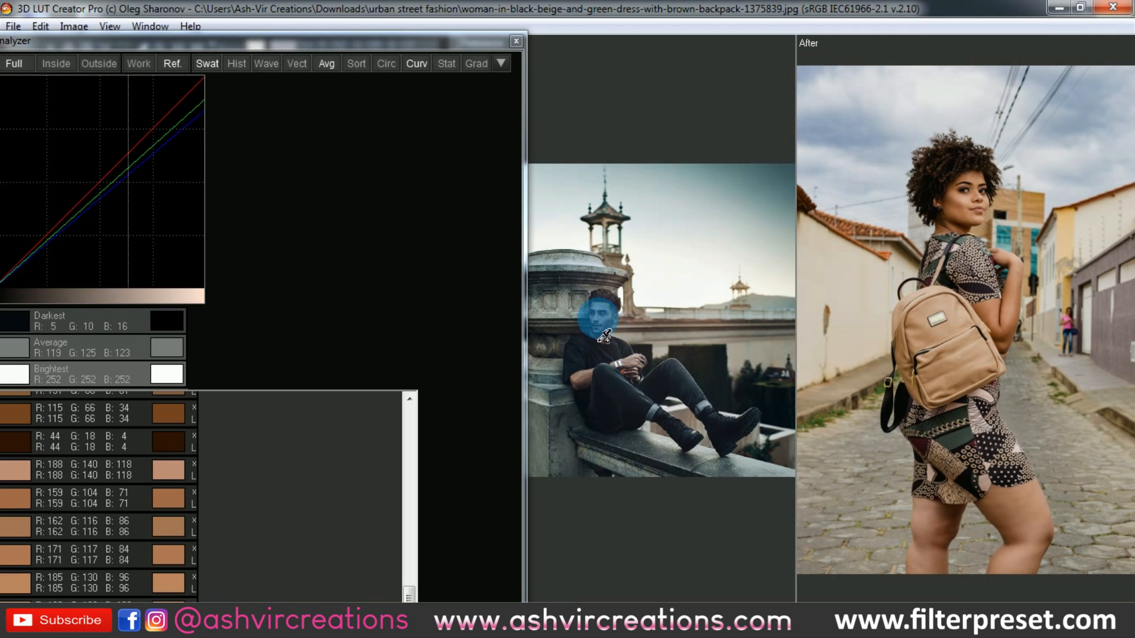
left_click_drag(417, 574, 391, 410)
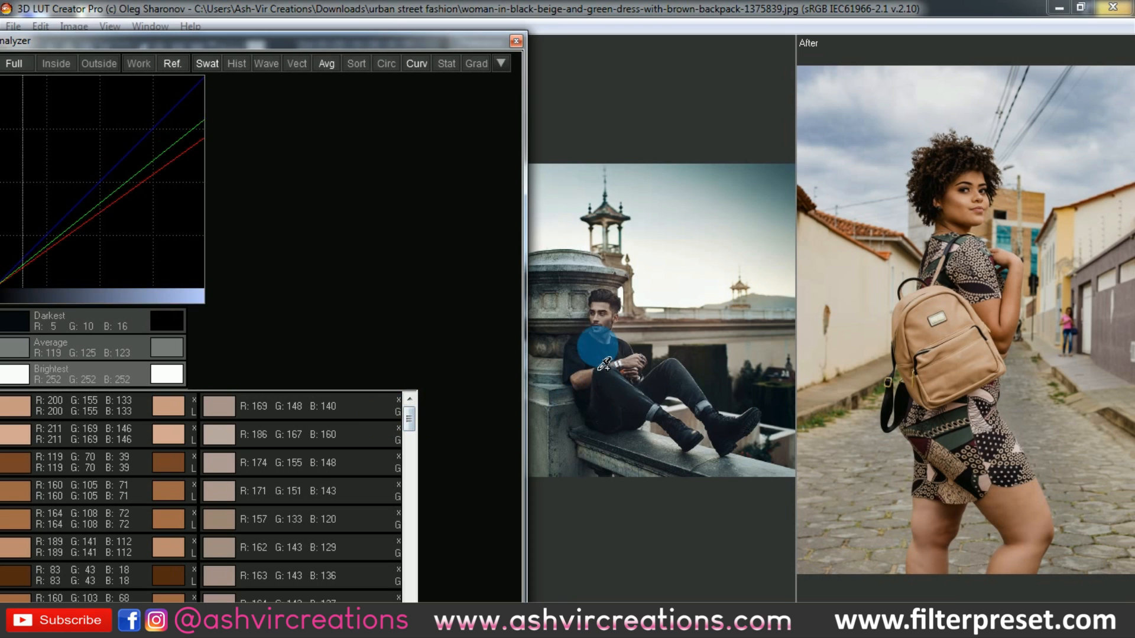
left_click(604, 338)
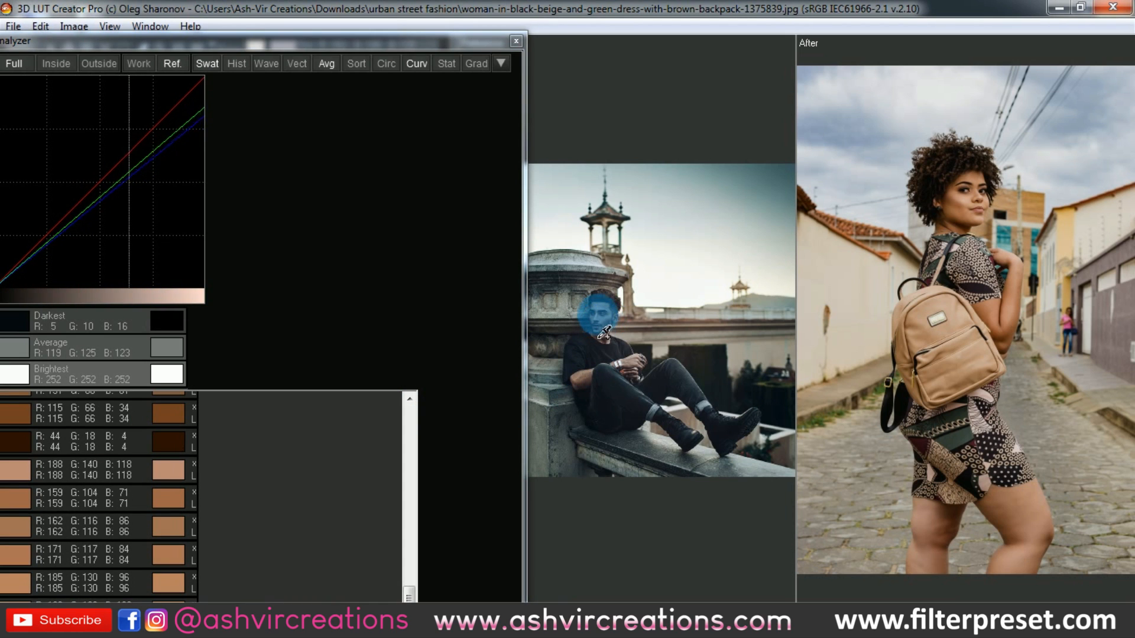
left_click_drag(605, 333, 625, 381)
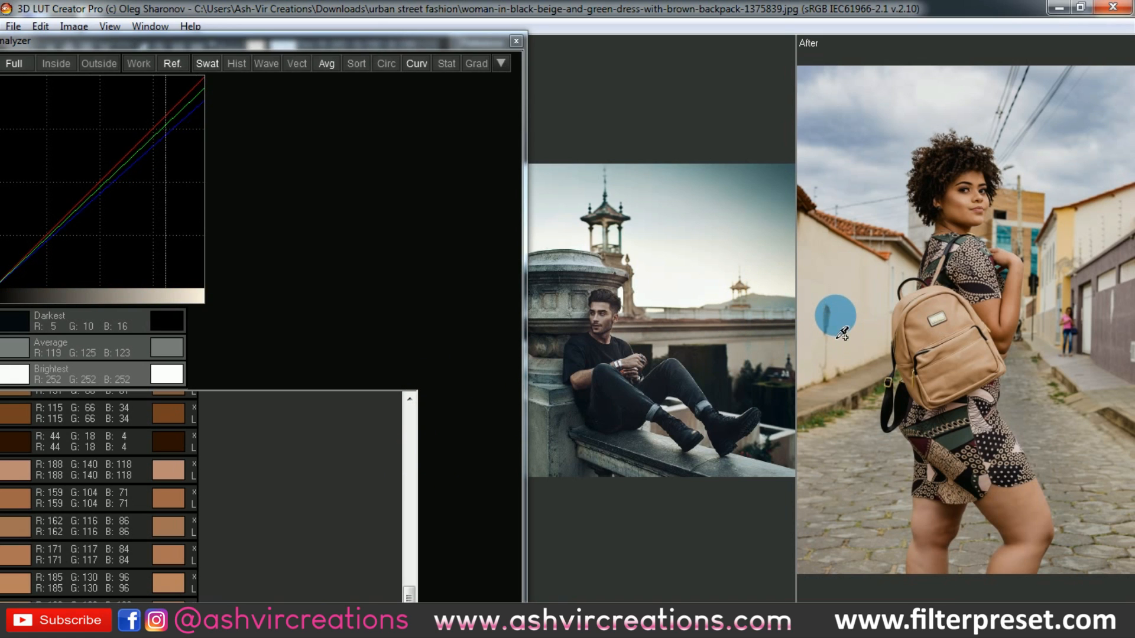
Step: Add dark swatches from the black backpack strap and the ground beside it, plus two from the dress's dark green panel
left_click(901, 421)
left_click(900, 419)
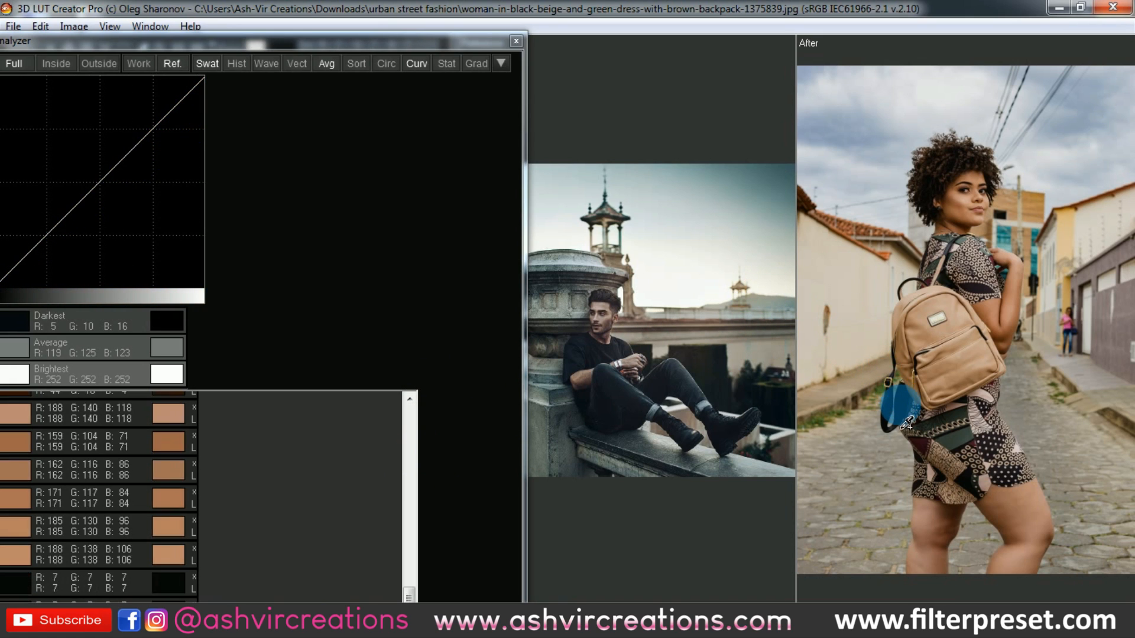
left_click(900, 418)
left_click(885, 443)
left_click(891, 428)
left_click(882, 436)
left_click(873, 451)
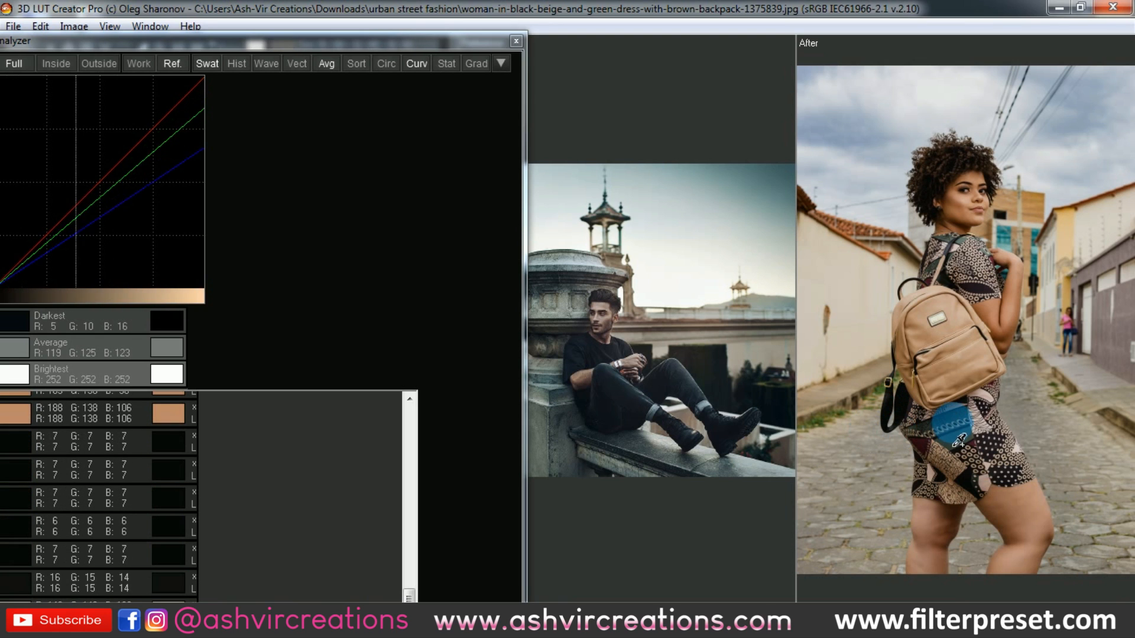
left_click(953, 452)
left_click(958, 460)
Step: Add cloudy blue sky swatches from the area above the buildings in front of the woman
left_click(1090, 120)
left_click(1066, 154)
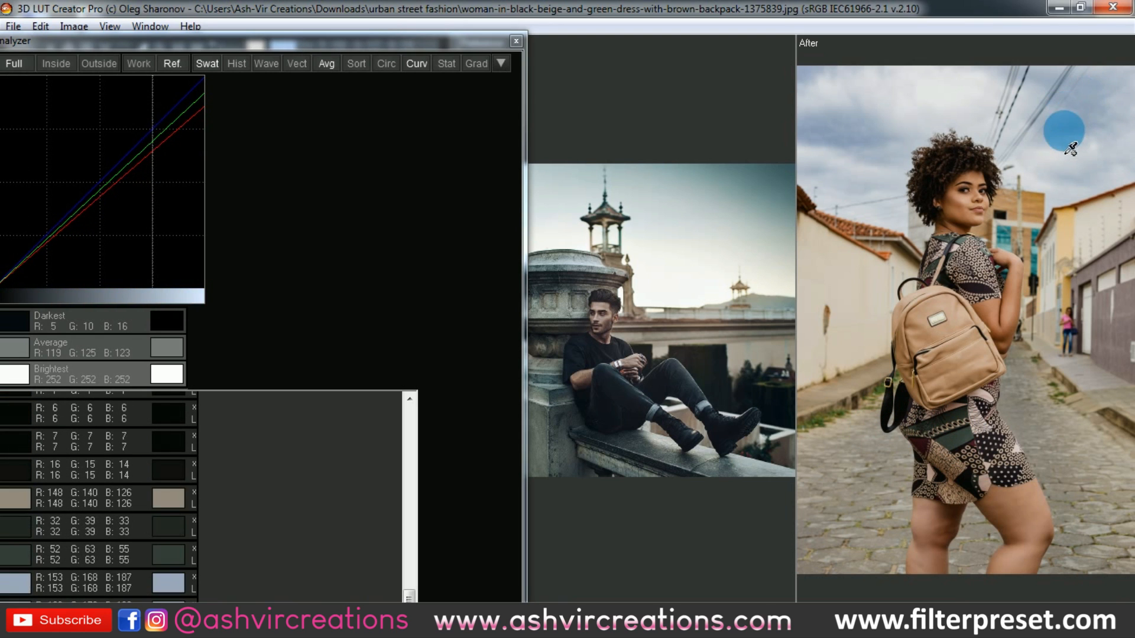
left_click(1063, 157)
left_click(1113, 114)
Step: Add sky swatches from the clouds behind the woman's head and above the tiled wall
left_click(926, 119)
left_click(848, 148)
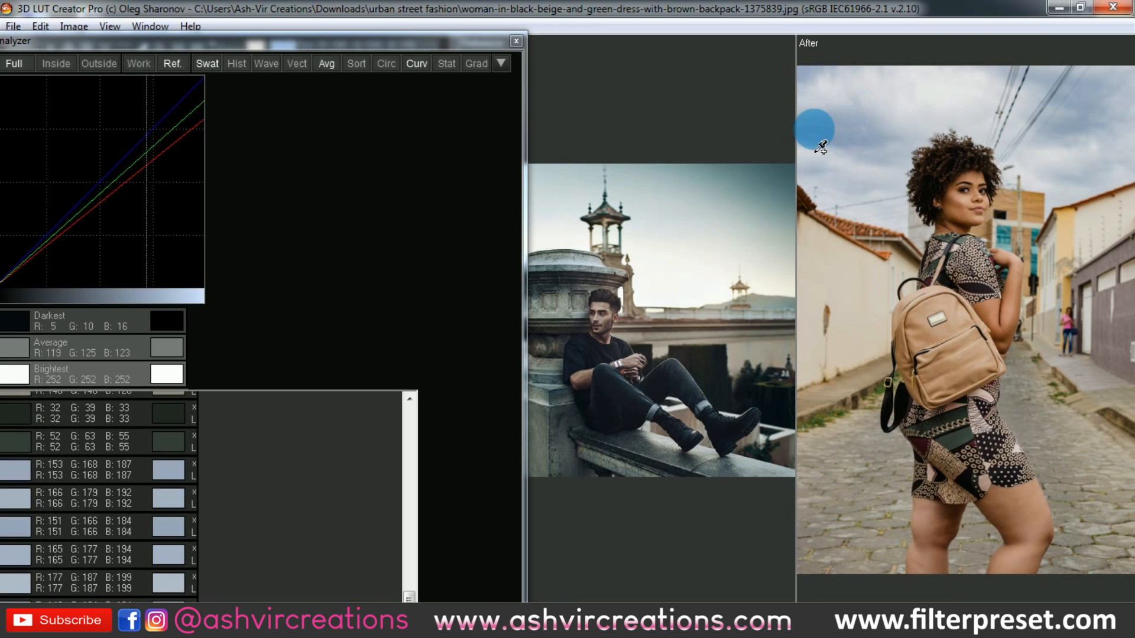
left_click(818, 151)
left_click(849, 214)
left_click(853, 147)
left_click(820, 149)
left_click(805, 98)
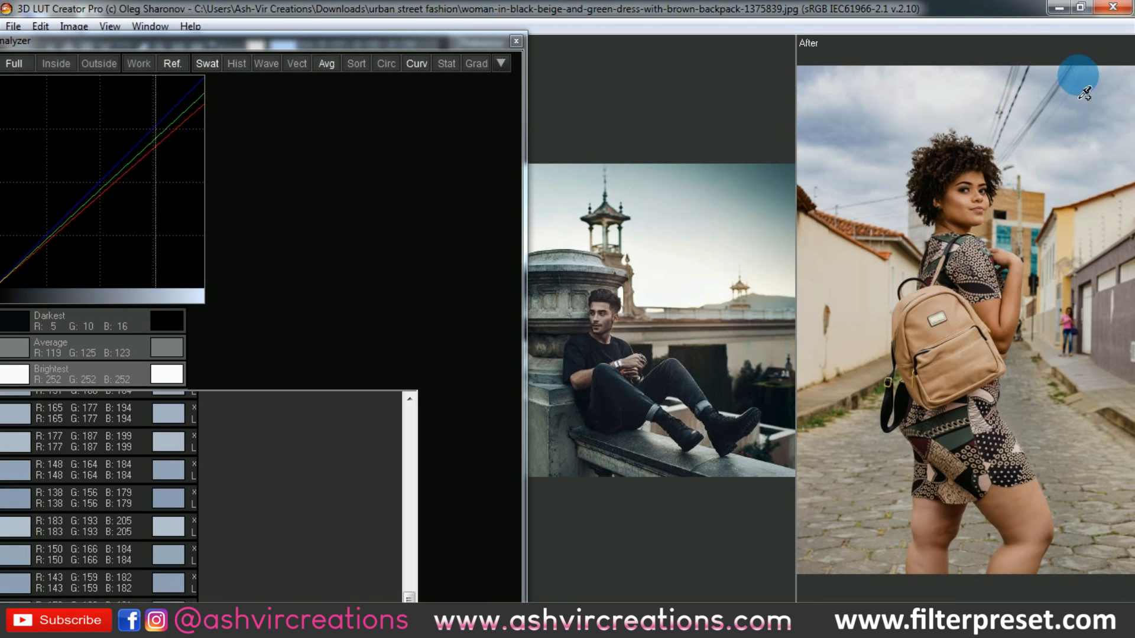
Step: Add further sky swatches around the power lines, low over the rooftops and just above the woman's hair
left_click(1085, 99)
left_click(1126, 107)
left_click(1052, 164)
left_click(1061, 215)
left_click(1112, 190)
left_click(1121, 146)
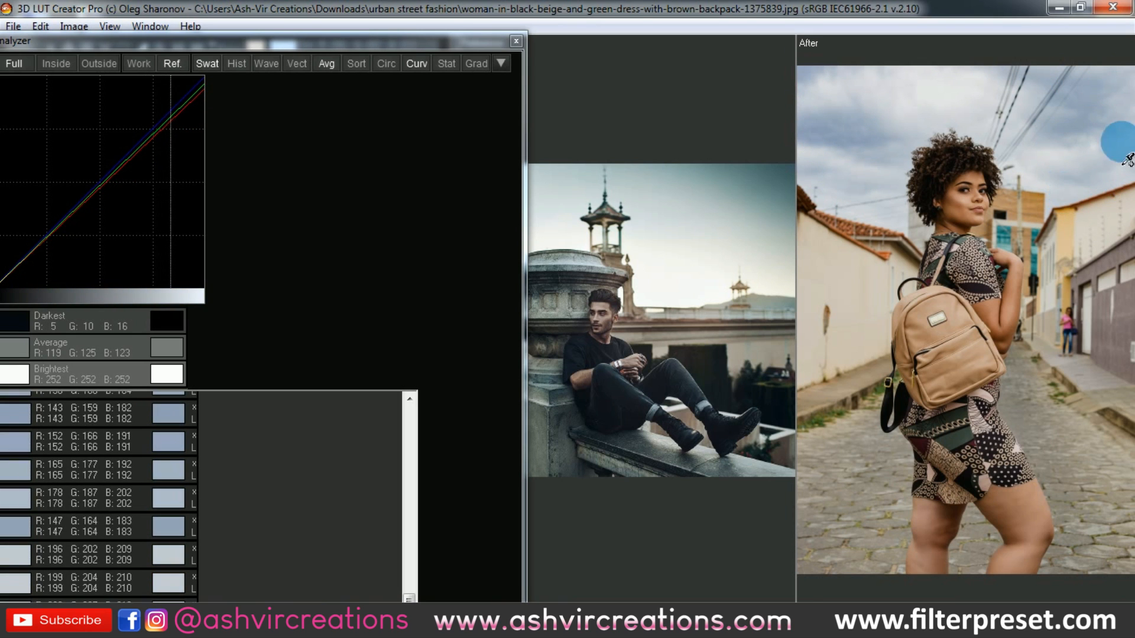
left_click(1084, 125)
left_click(985, 106)
left_click(940, 129)
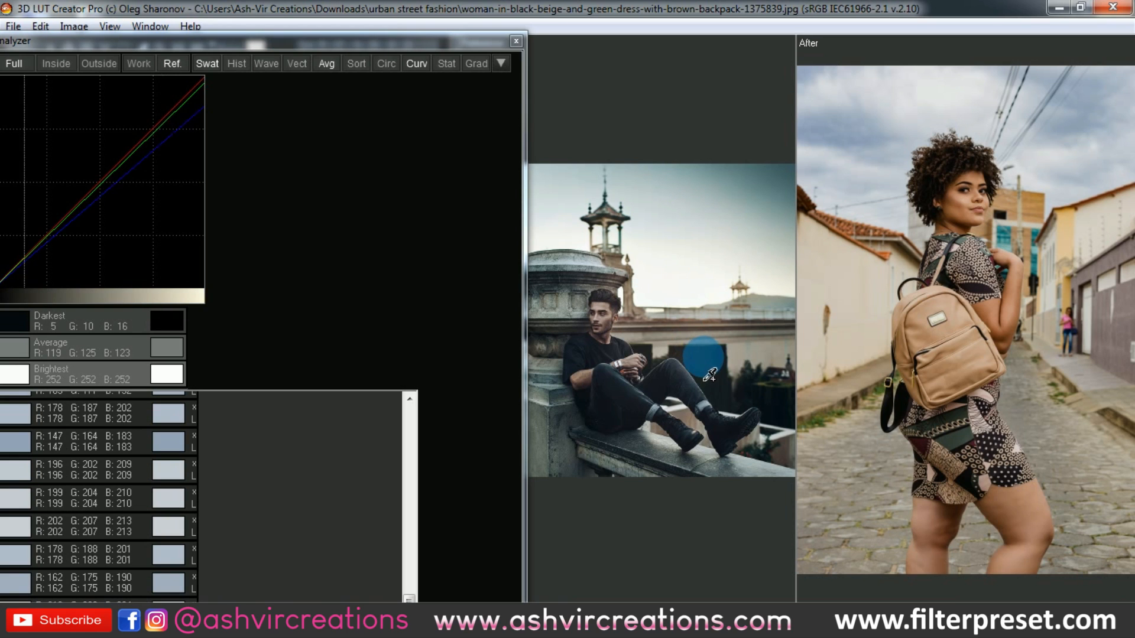
Step: Add dark reference swatches from the man's black clothing and the shaded greenery beside the ledge
left_click_drag(689, 375, 762, 471)
left_click(769, 475)
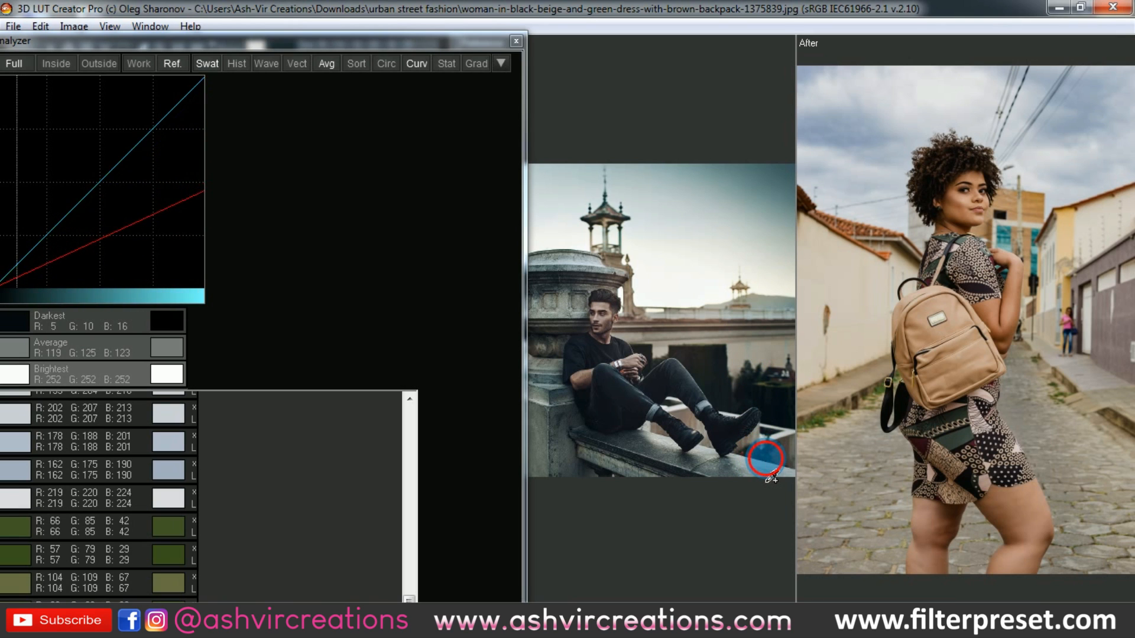
left_click(410, 597)
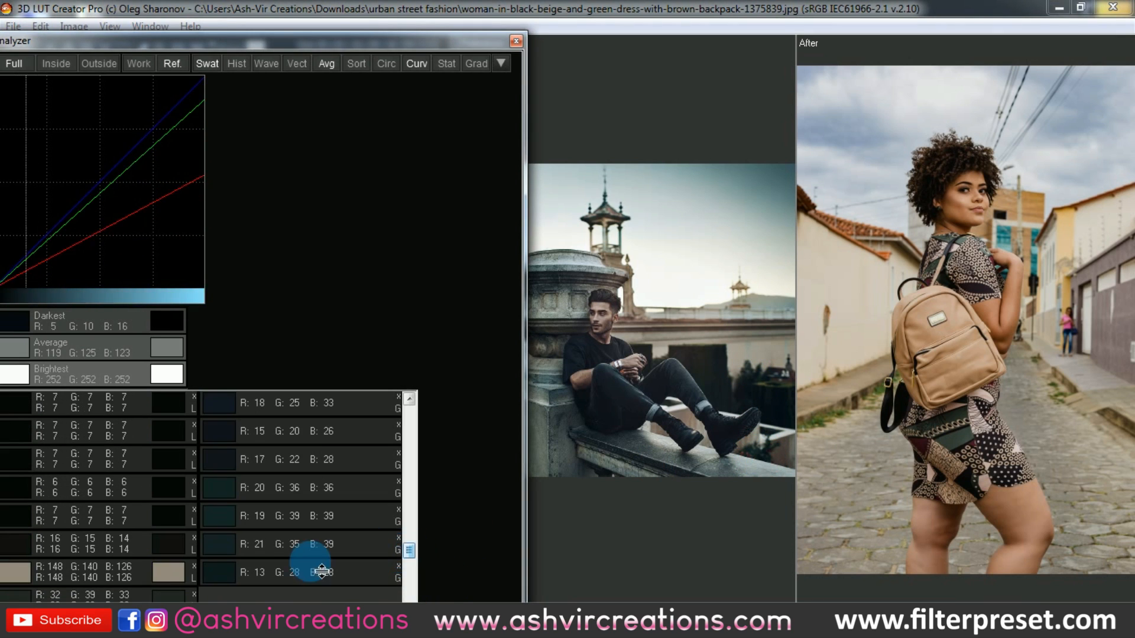
left_click_drag(373, 40, 425, 29)
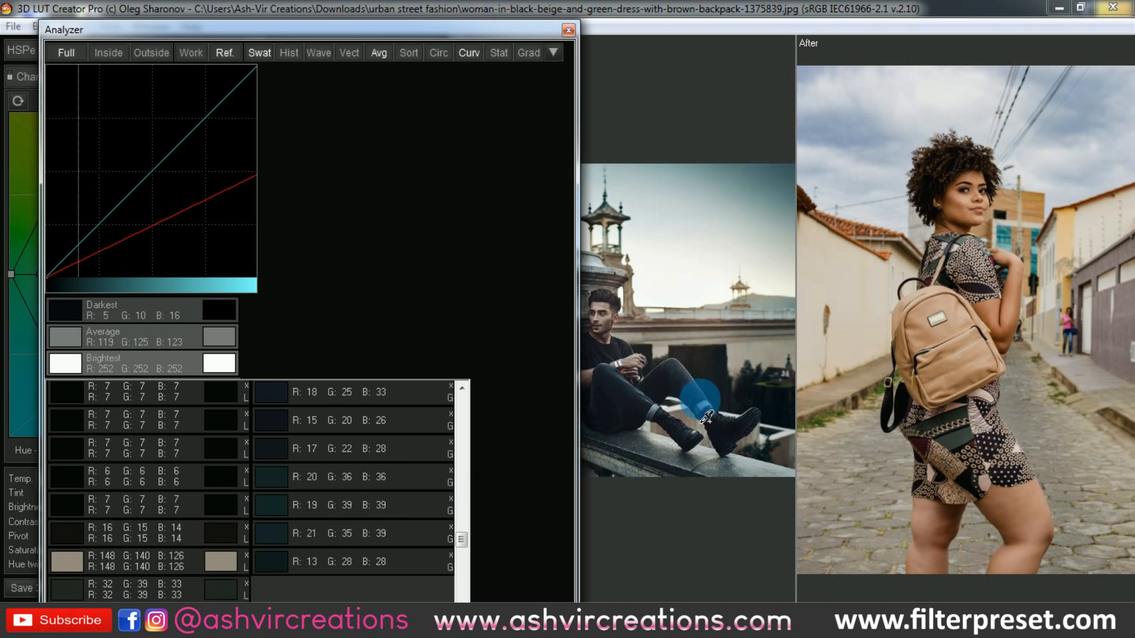
left_click_drag(502, 27, 461, 16)
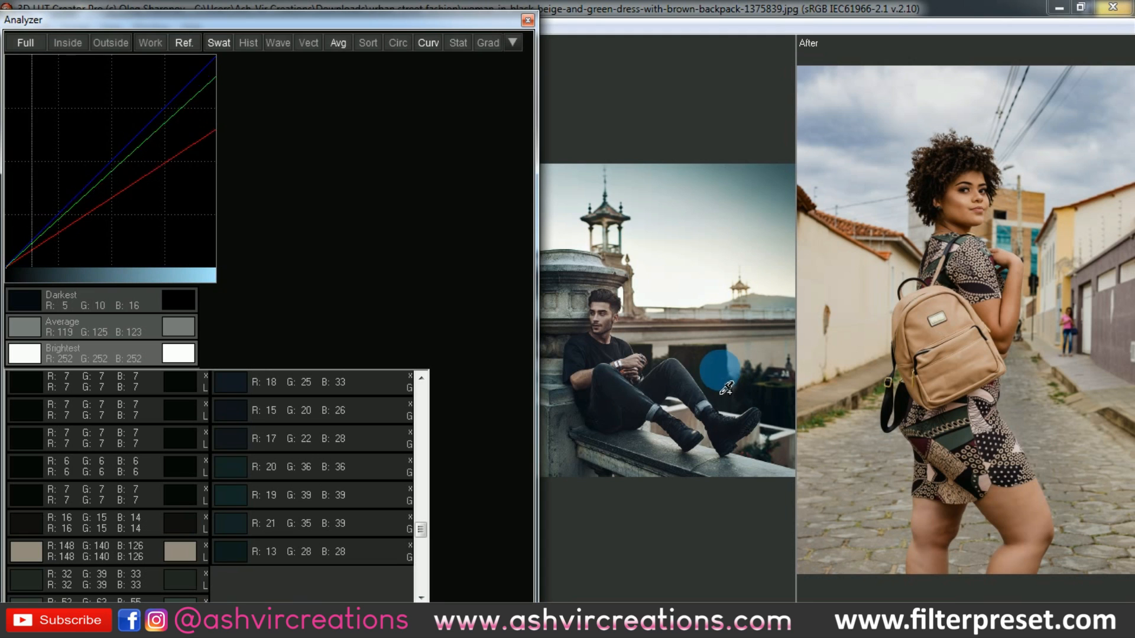
left_click(698, 382)
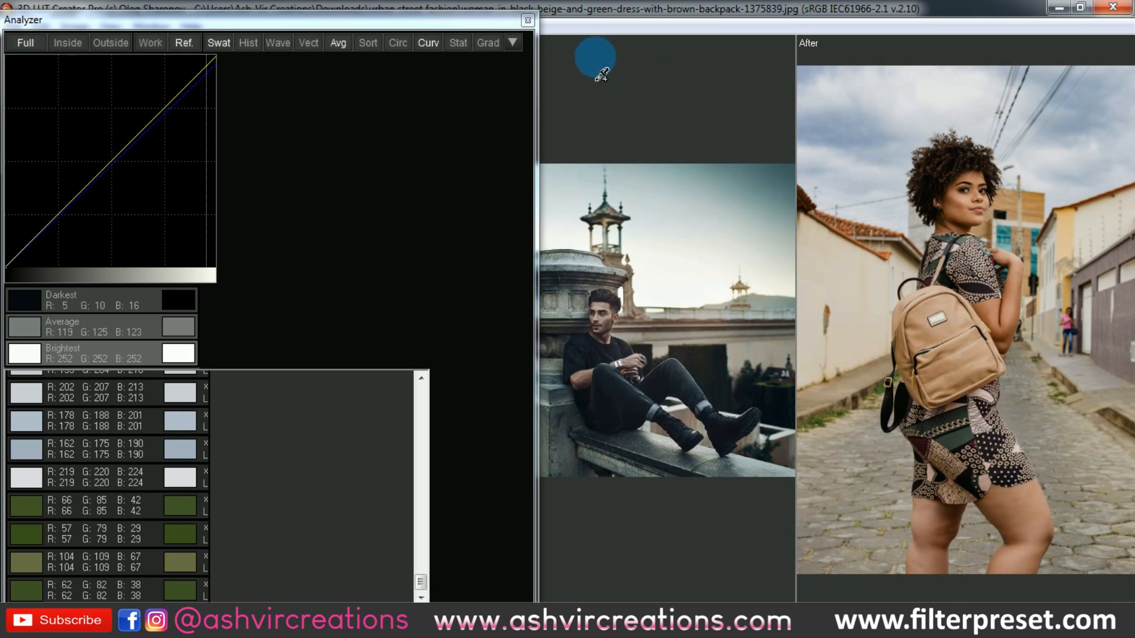
left_click_drag(481, 18, 477, 15)
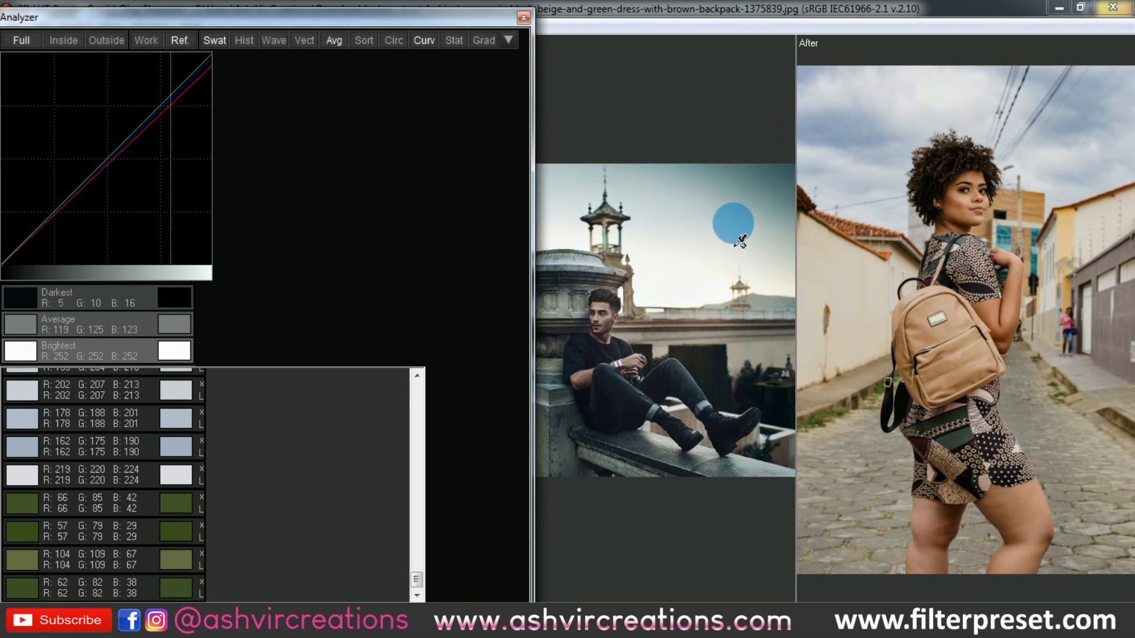
left_click_drag(392, 17, 628, 120)
left_click(62, 25)
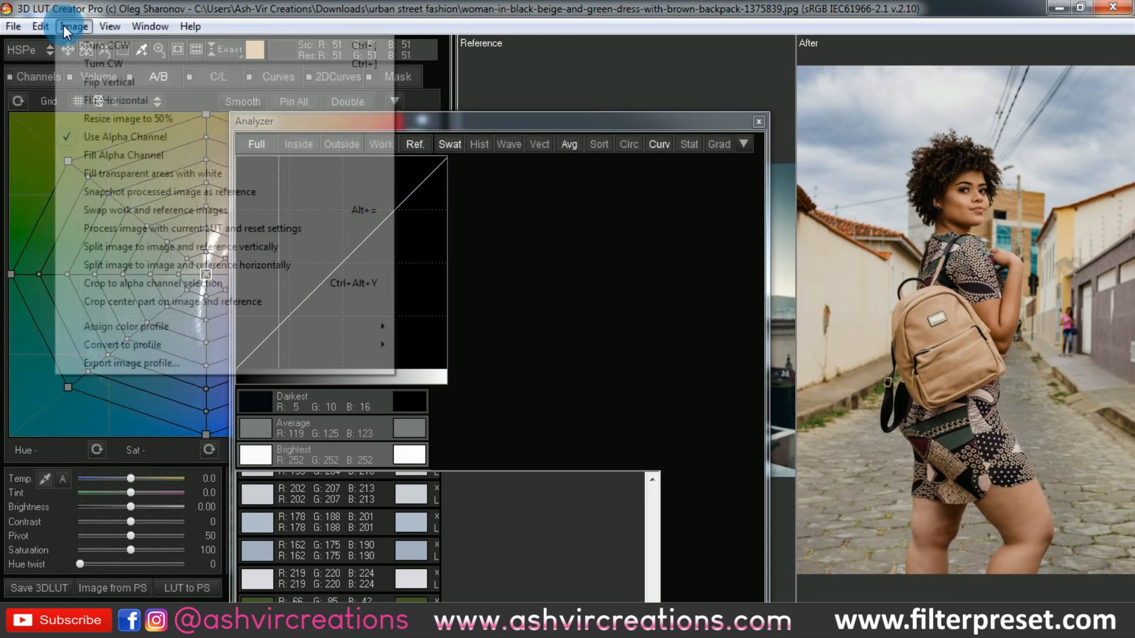
mouse_move(45, 25)
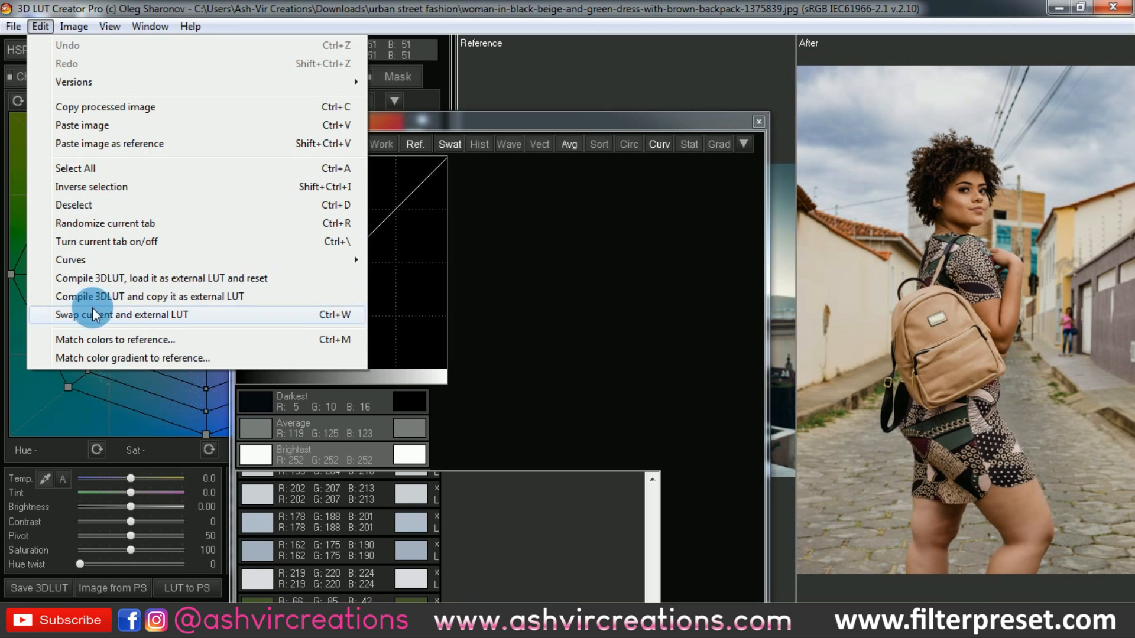
left_click(577, 119)
Step: Sort the color swatches by luminance and check the paired source and reference lists up to the darkest entries
left_click_drag(577, 119, 441, 65)
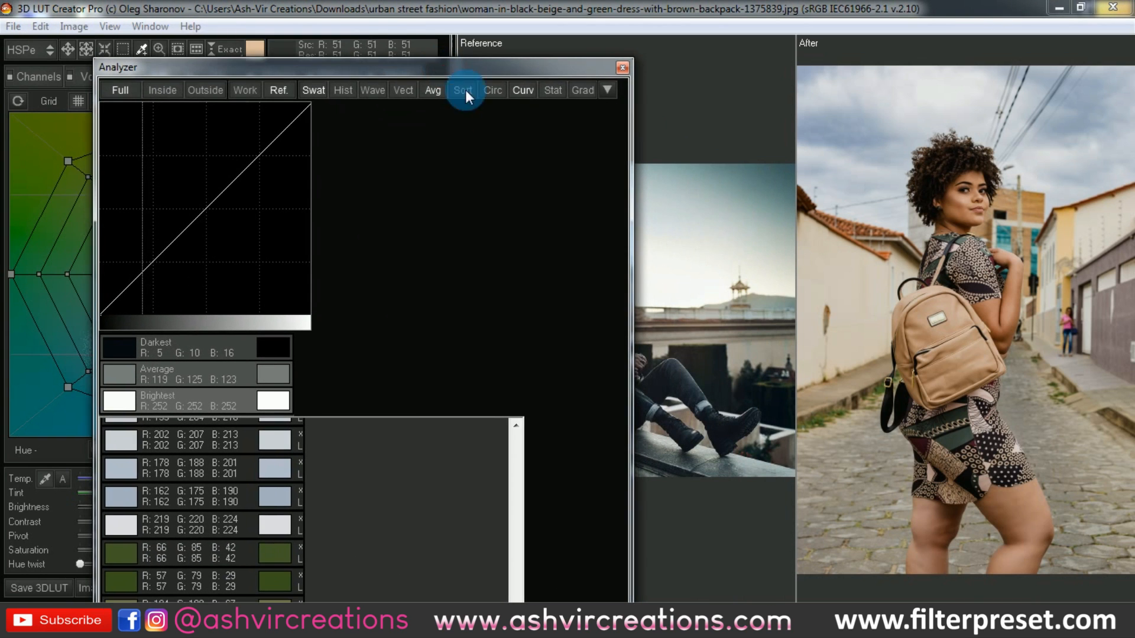
left_click(609, 89)
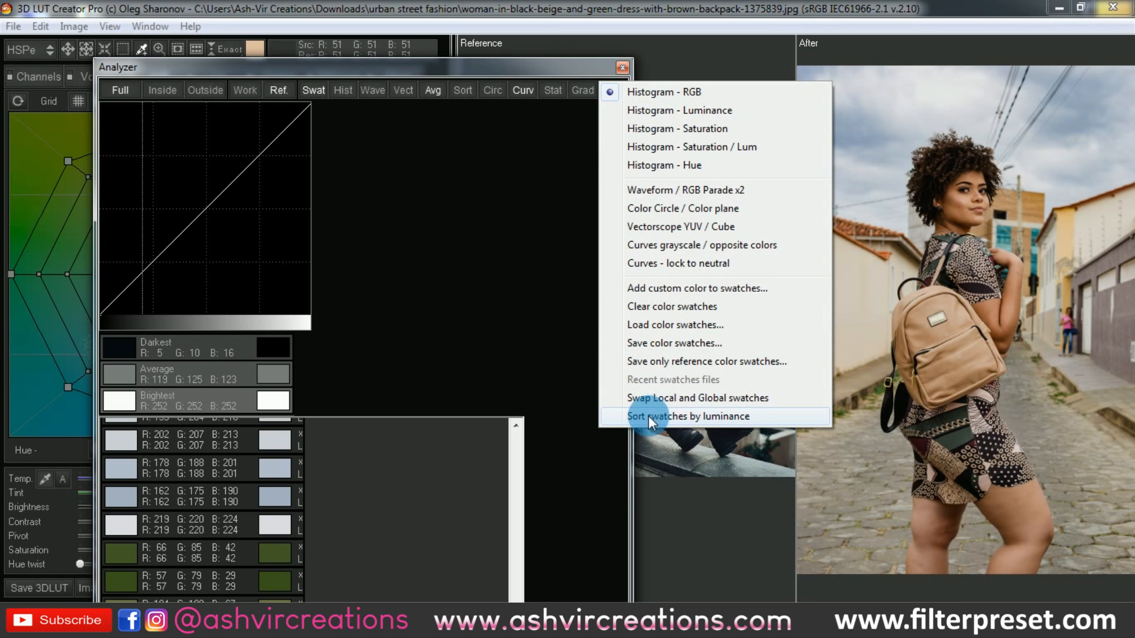
left_click(687, 417)
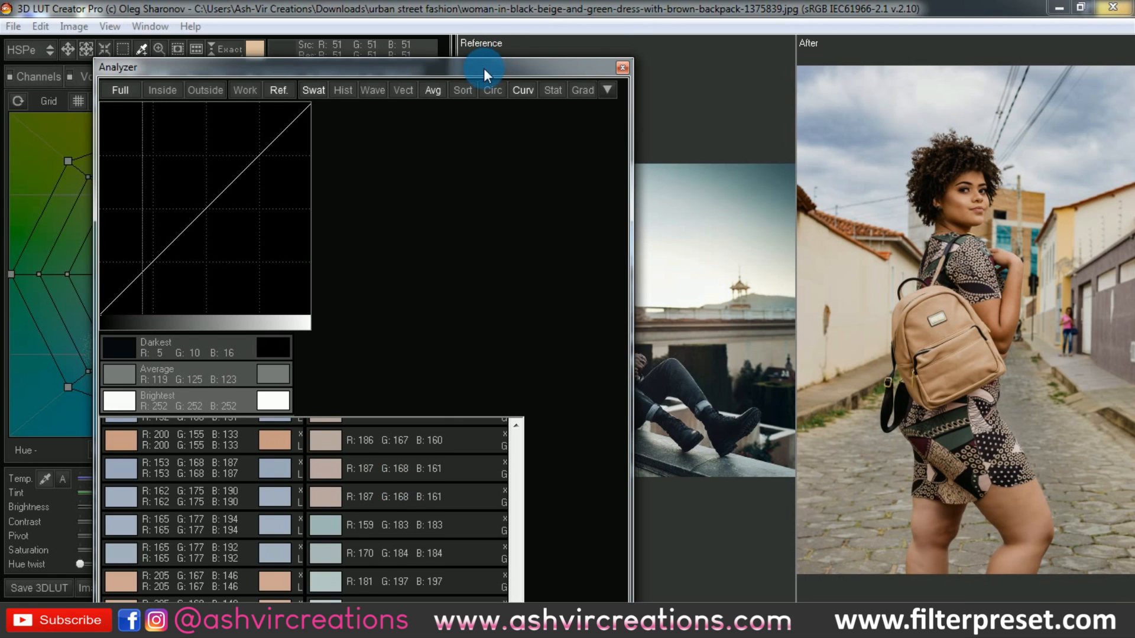
left_click_drag(485, 70, 465, 6)
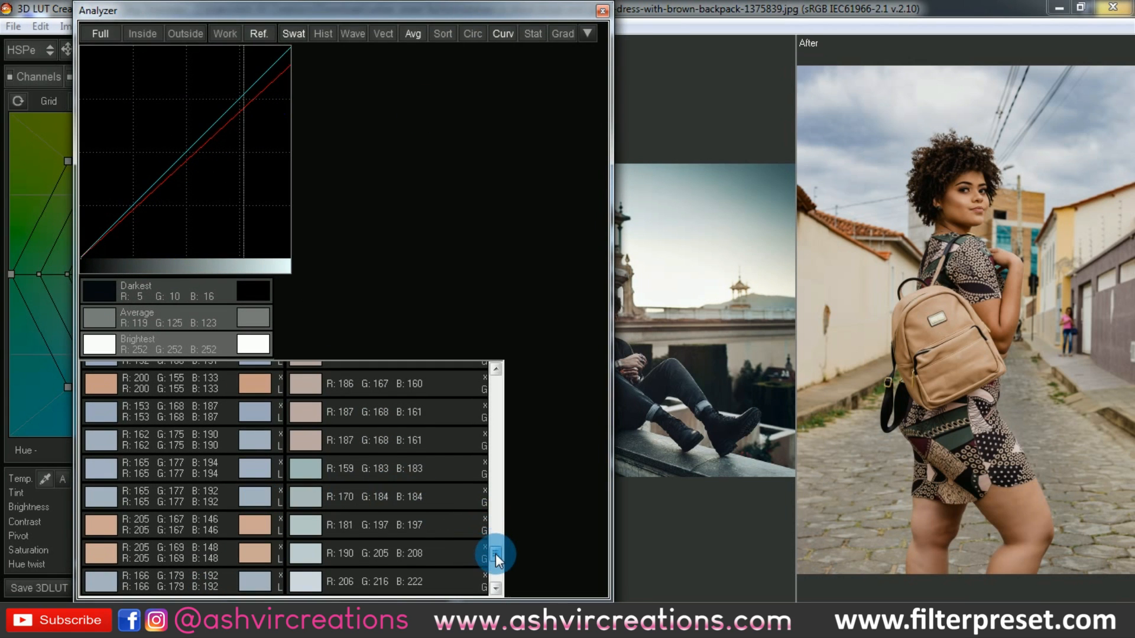
left_click_drag(496, 555, 498, 386)
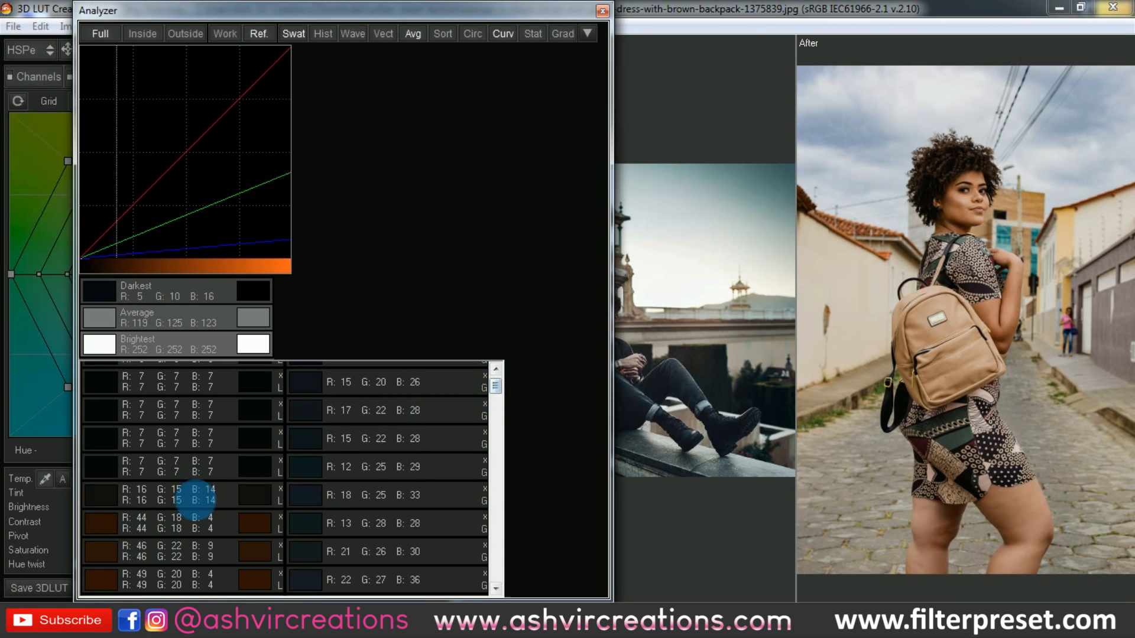
left_click_drag(496, 406, 500, 376)
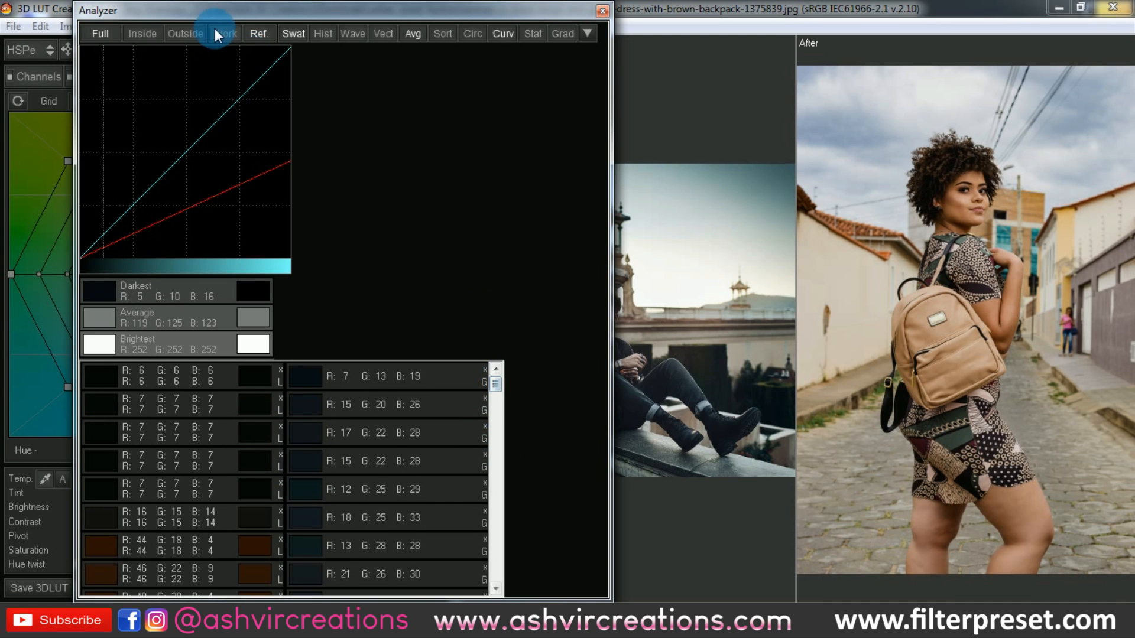
Step: Match the portrait's colors to the reference using the HSPe model and Hue Redistribute method, then uncover the reference photo for comparison
left_click_drag(221, 7, 297, 111)
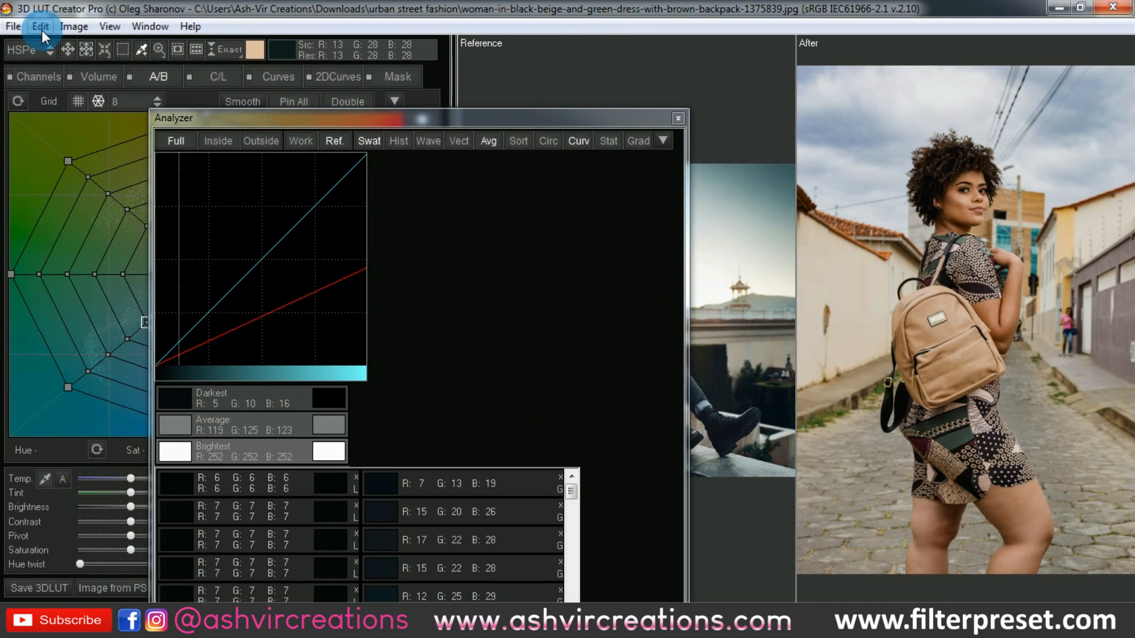
left_click(41, 30)
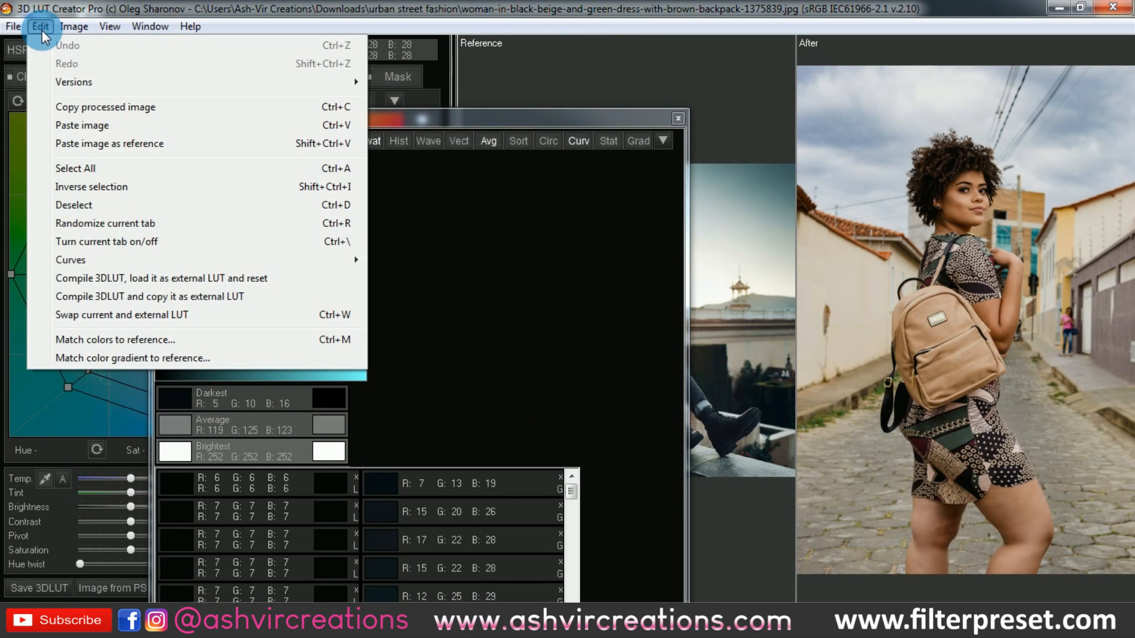
left_click(92, 342)
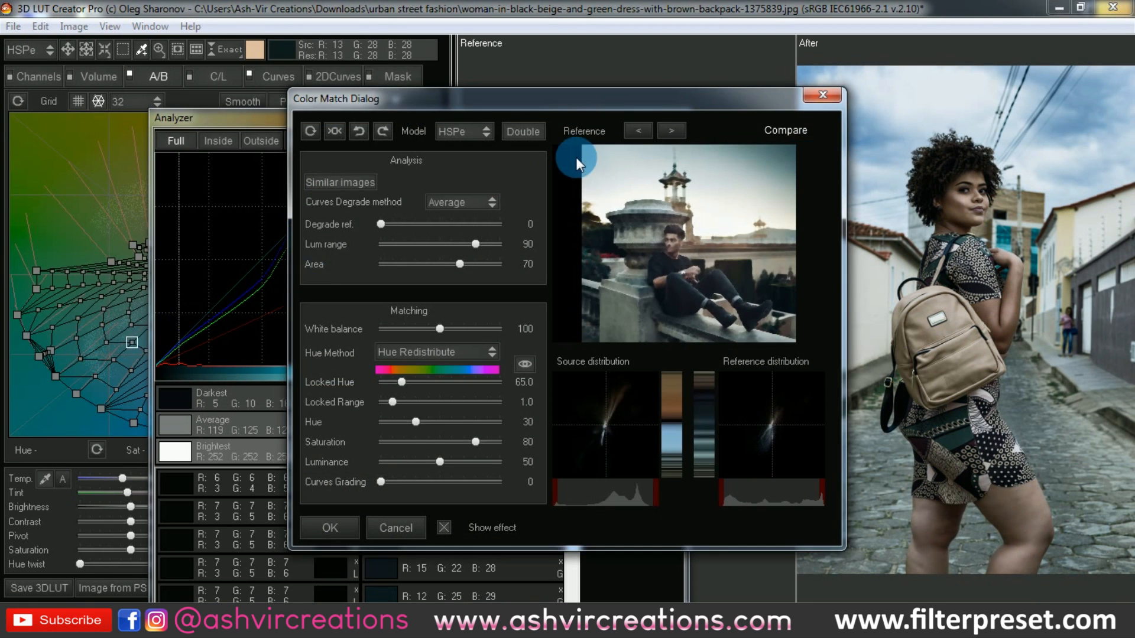
left_click_drag(651, 99, 495, 64)
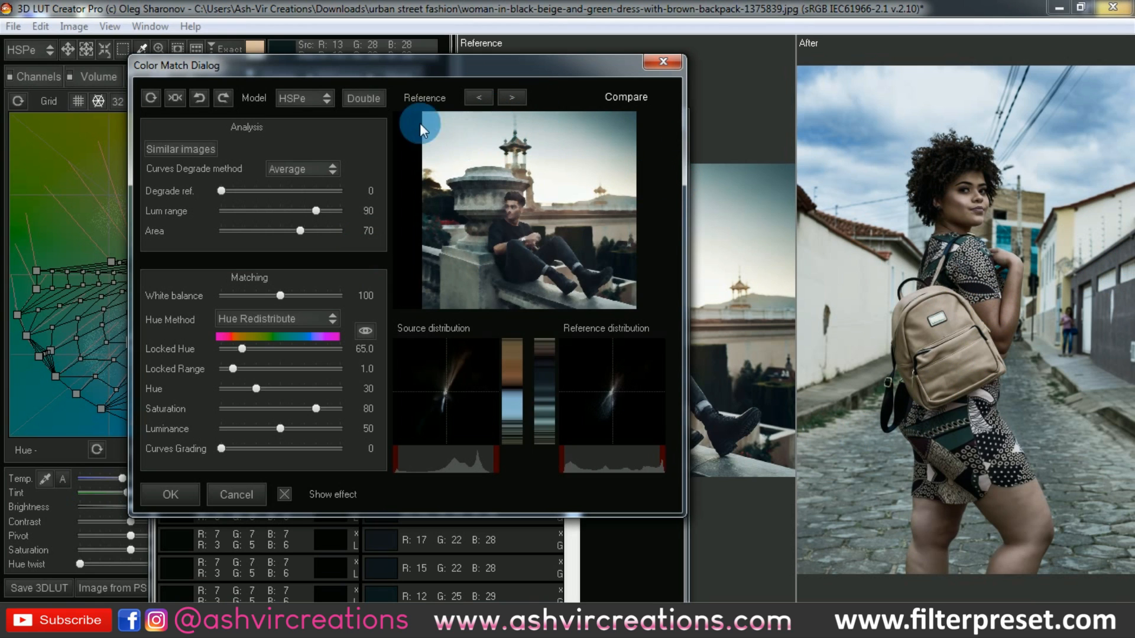
left_click(183, 494)
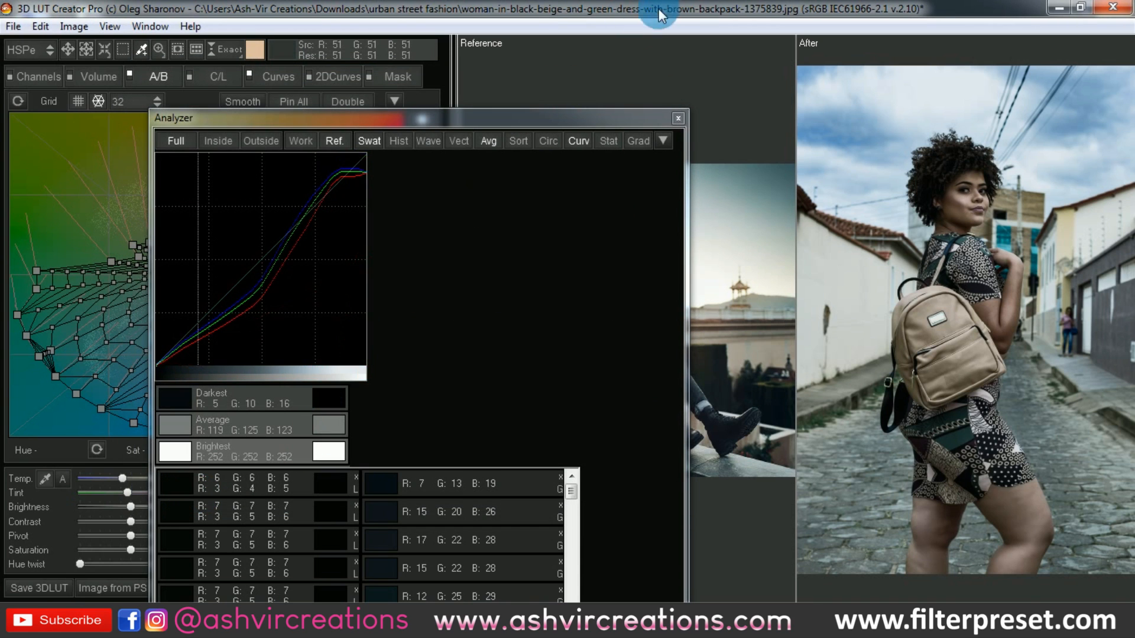
left_click_drag(599, 121, 348, 83)
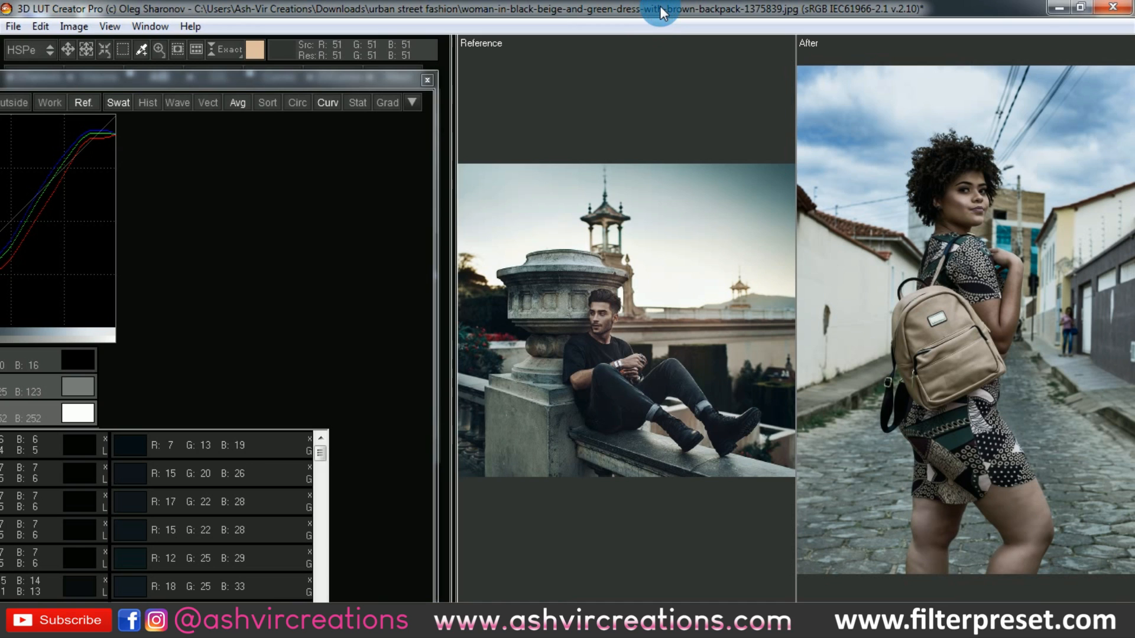
Step: Compare the color-matched portrait alternately with the original portrait and the reference photo
left_click(640, 56)
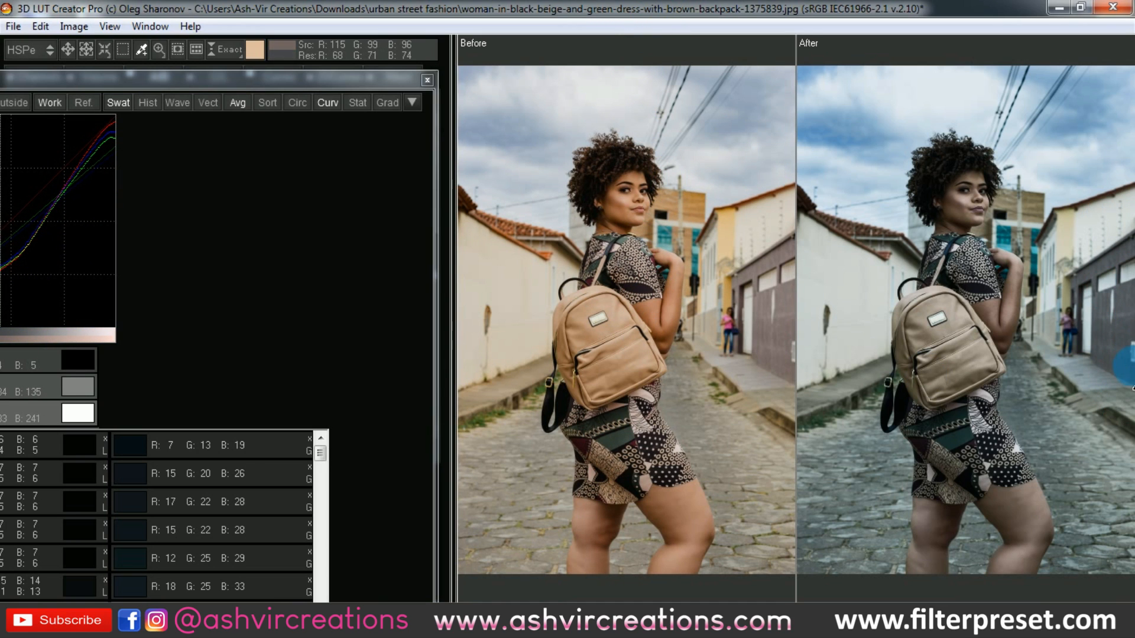
left_click(714, 366)
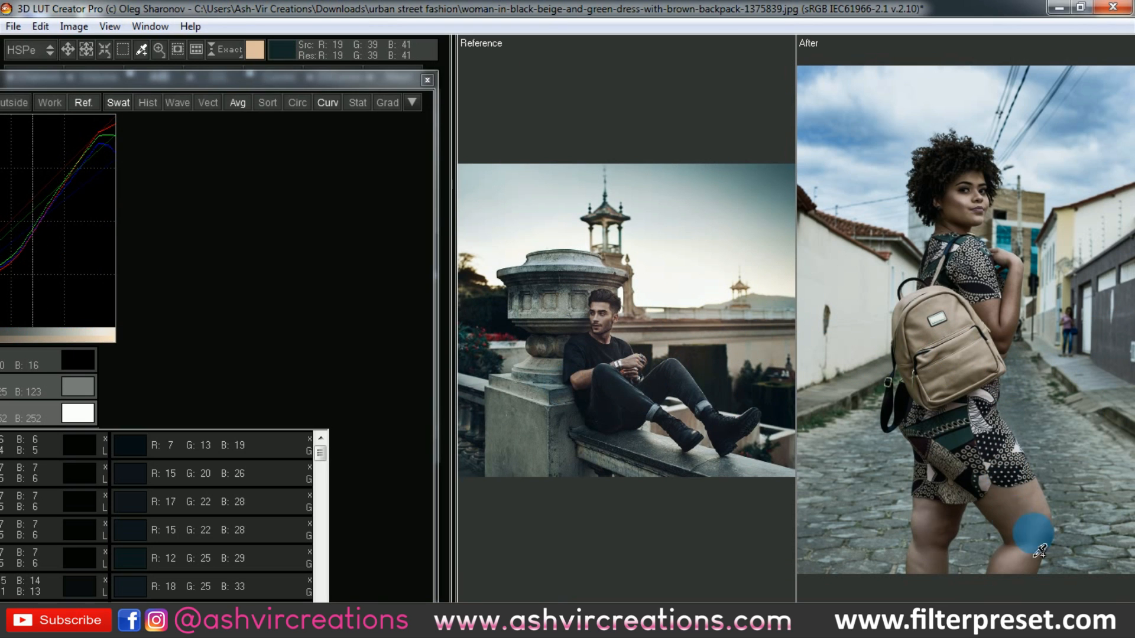
left_click(645, 523)
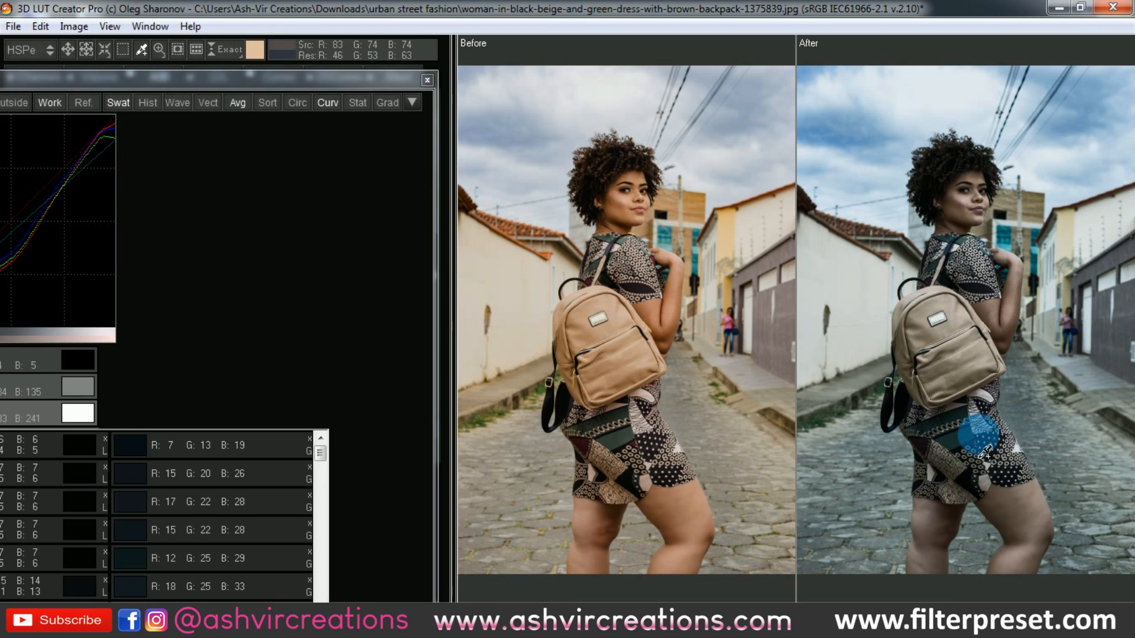
key("r")
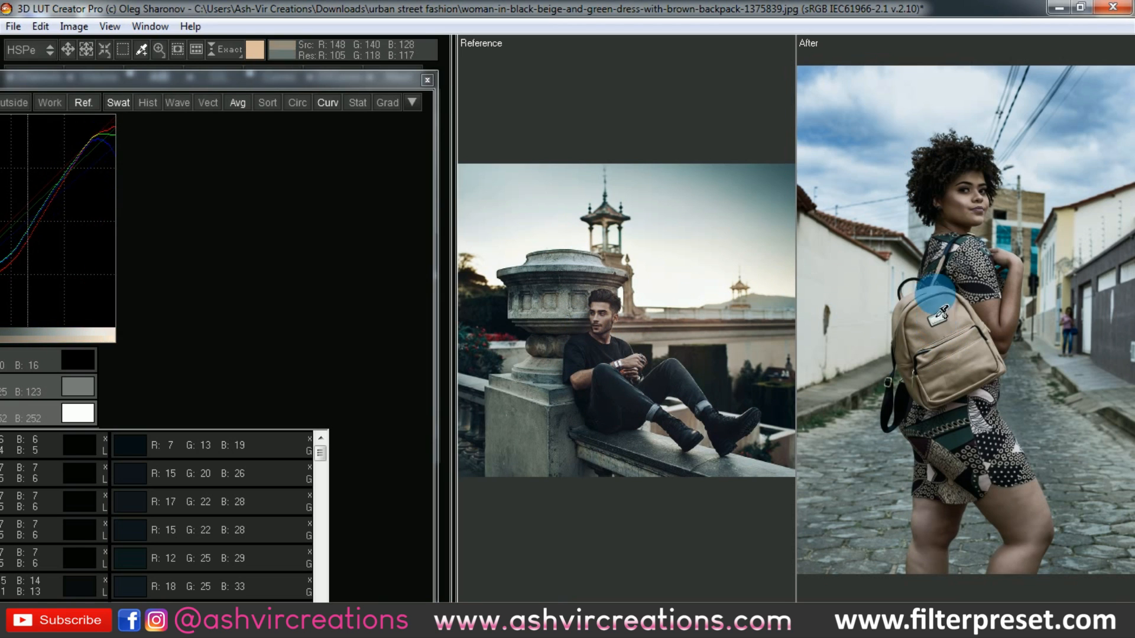
Step: Start exporting the color match as a 3DLUT file and choose the .cube format
left_click_drag(346, 80, 821, 109)
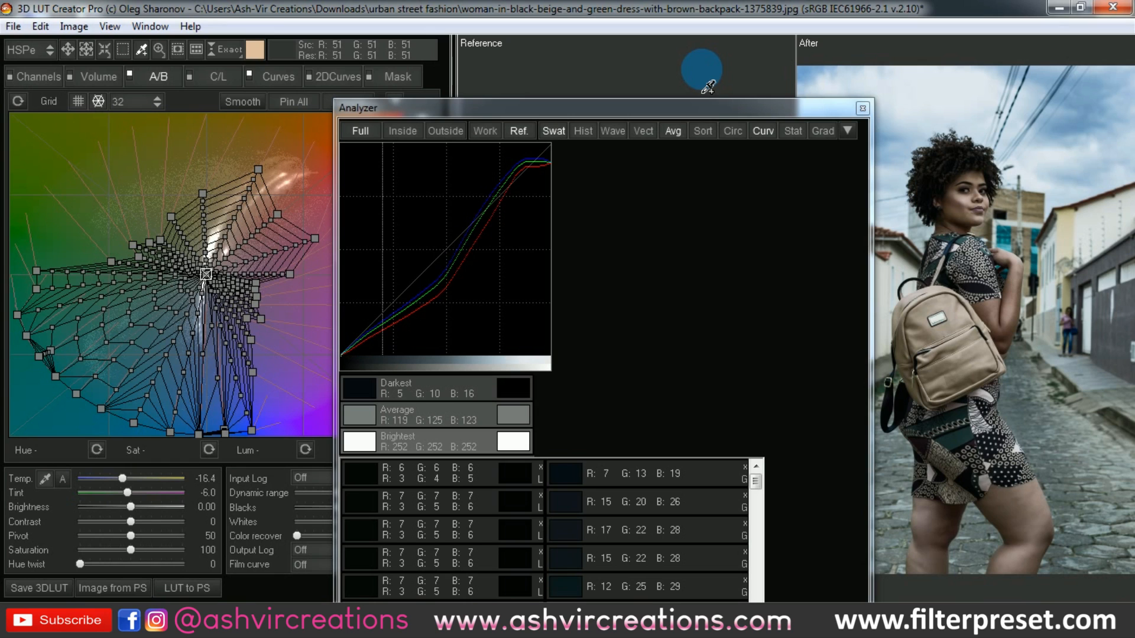
left_click(16, 27)
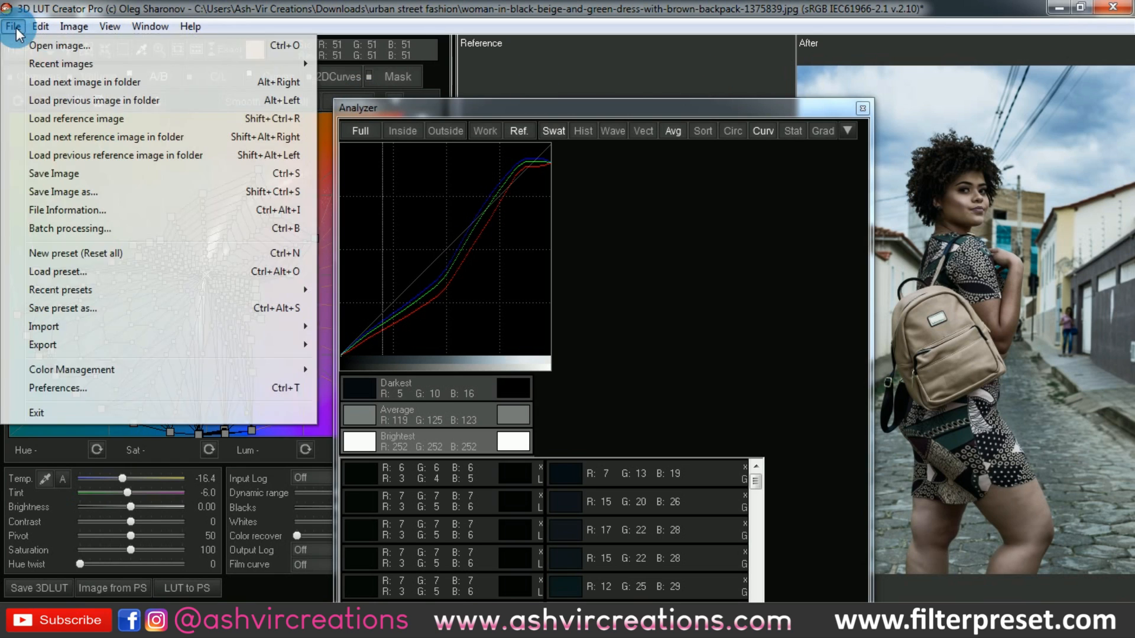
mouse_move(52, 324)
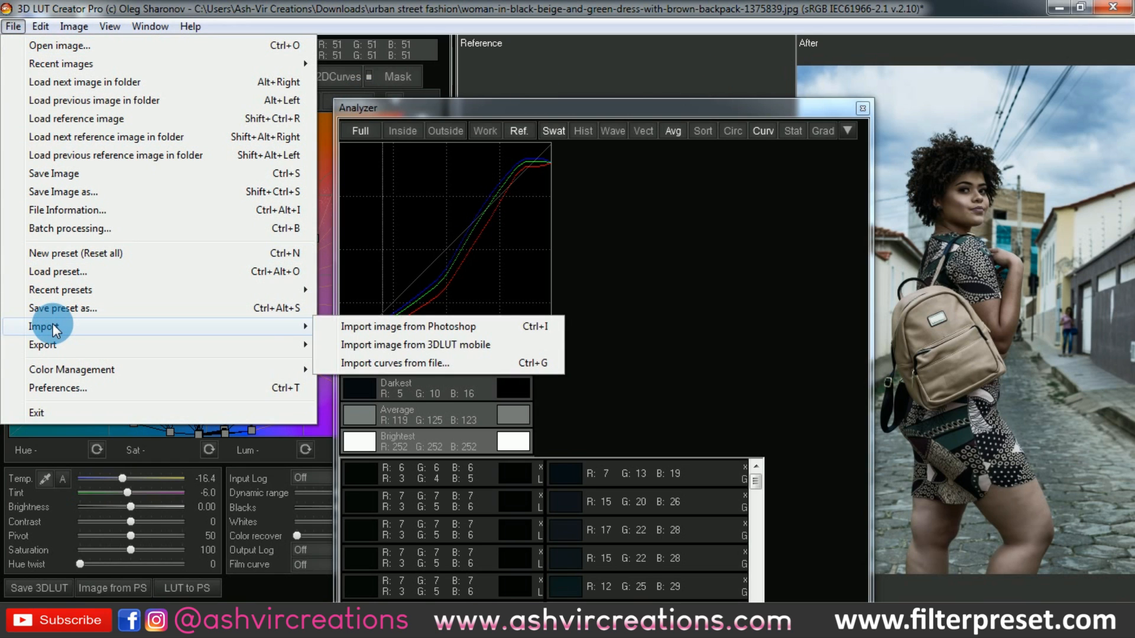
mouse_move(56, 344)
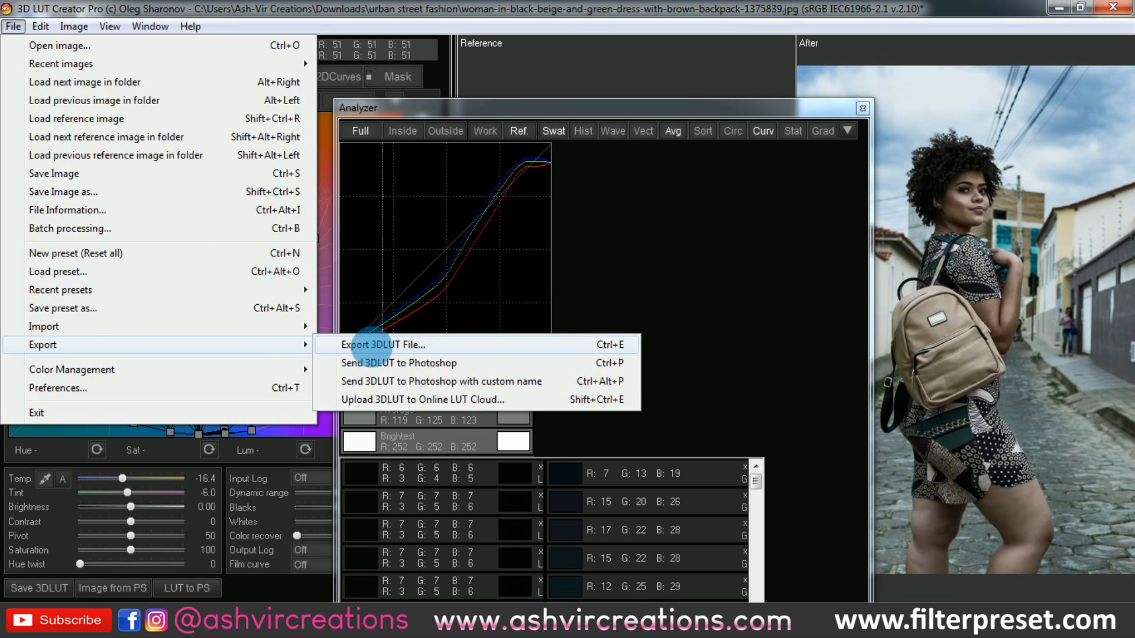
left_click(371, 345)
left_click_drag(452, 100, 792, 144)
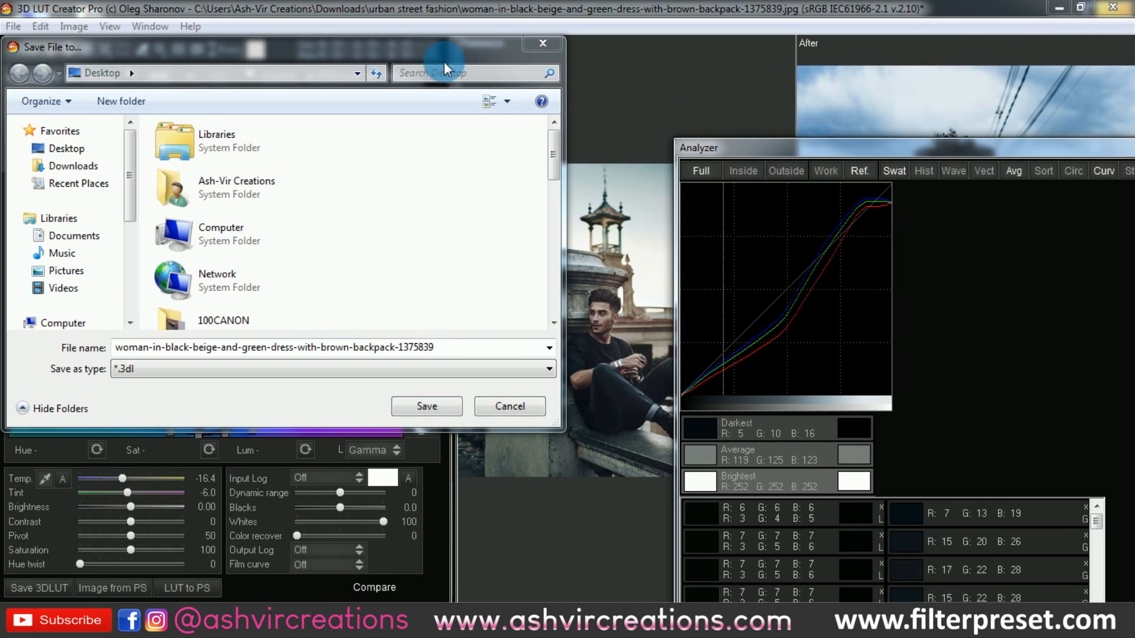
left_click(393, 360)
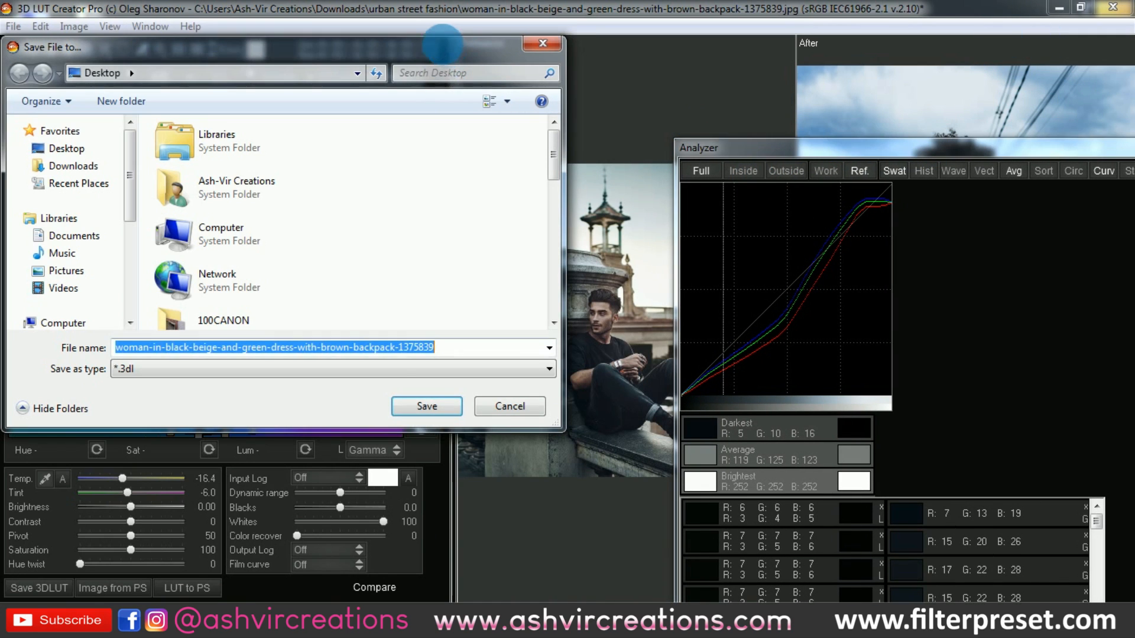
left_click(385, 370)
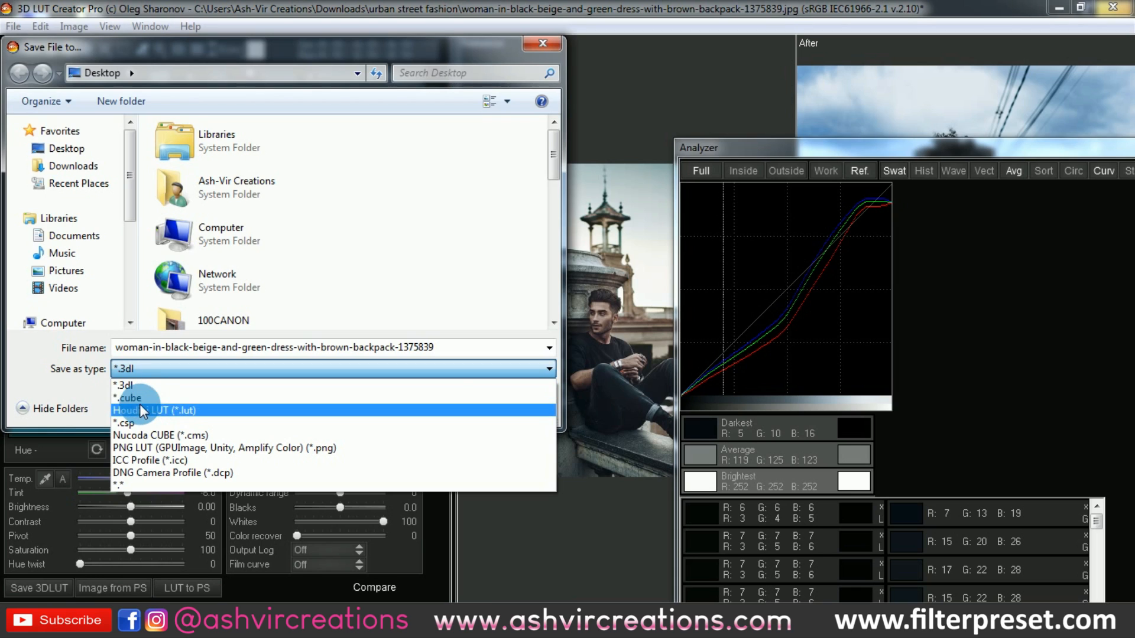
left_click(144, 398)
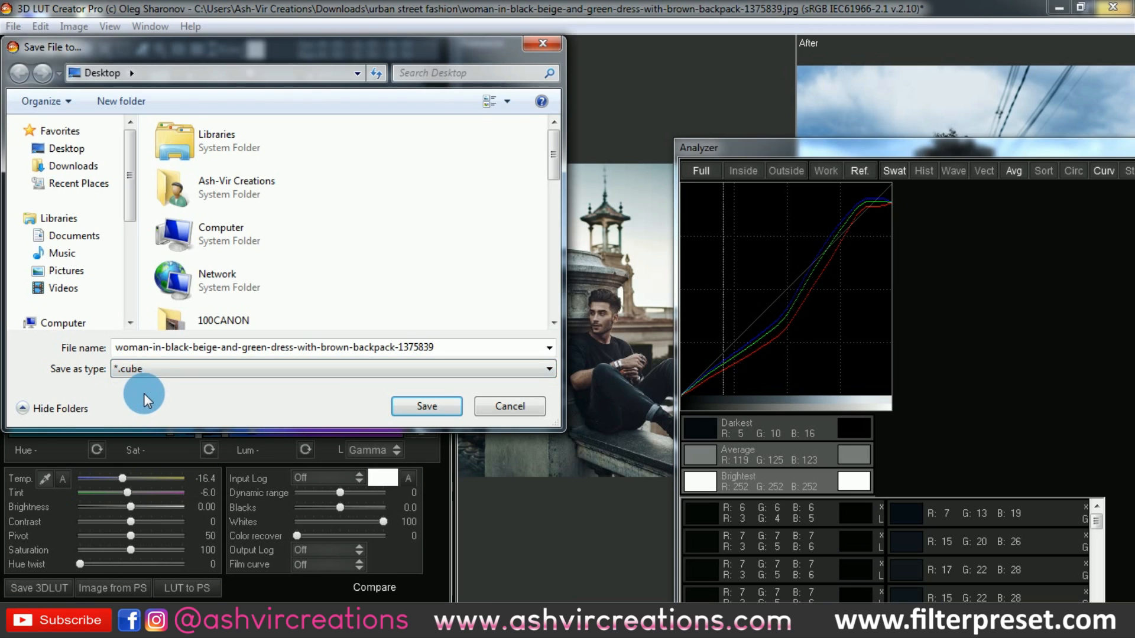
Step: Name the LUT file "Toni Mahfud Inspired" and save it on the Desktop
left_click(172, 356)
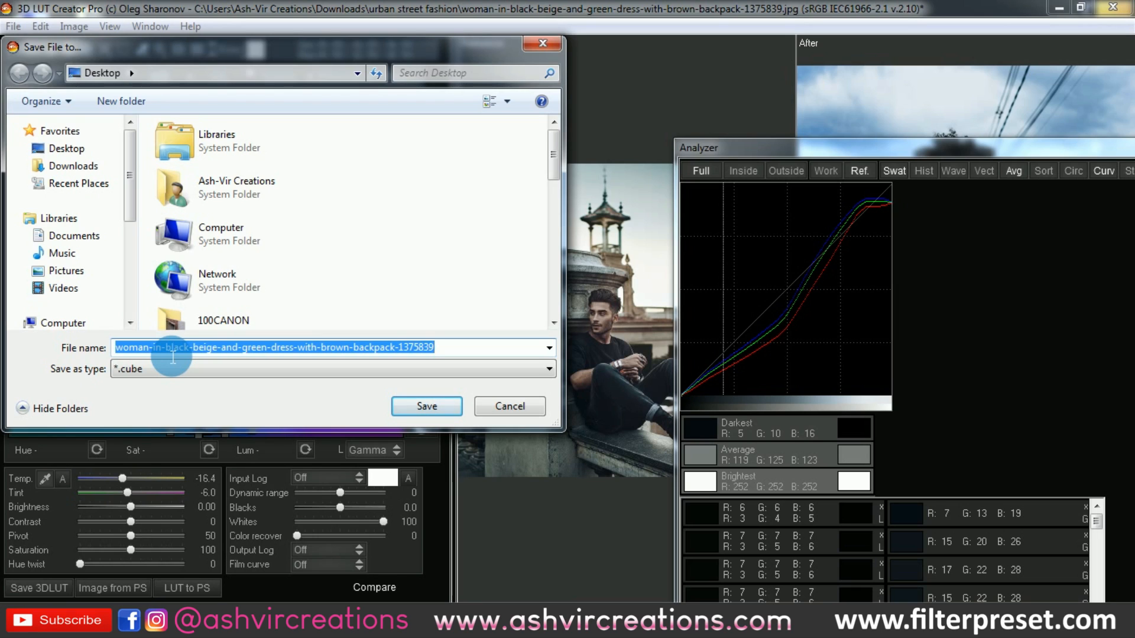
type("T")
key("BackSpace")
type("Toni Mahfud Inspired")
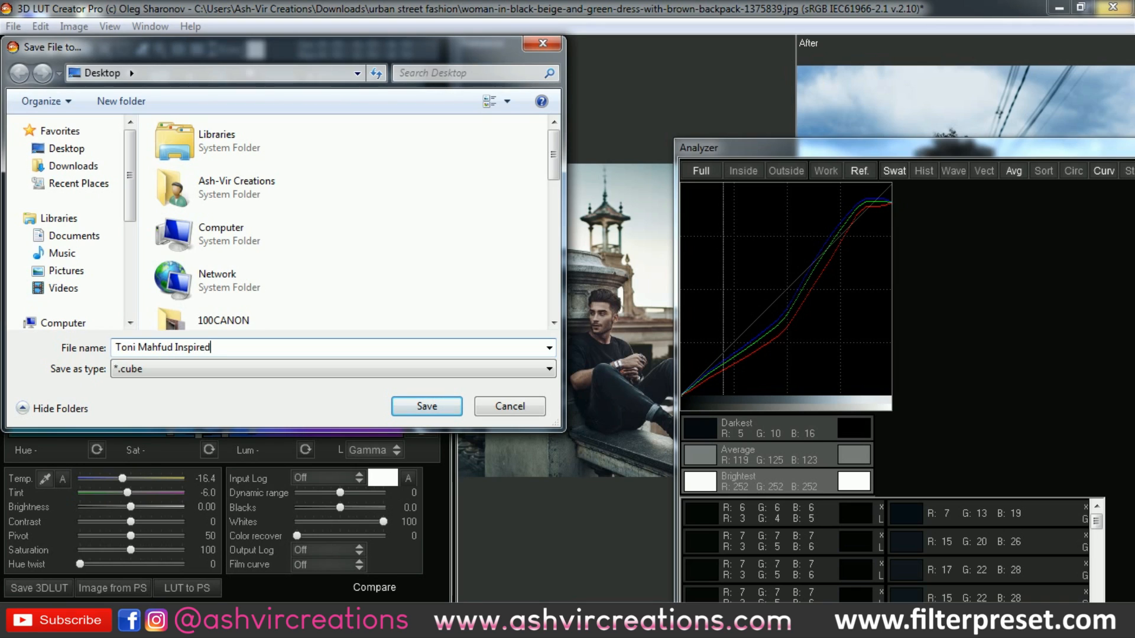
left_click(407, 407)
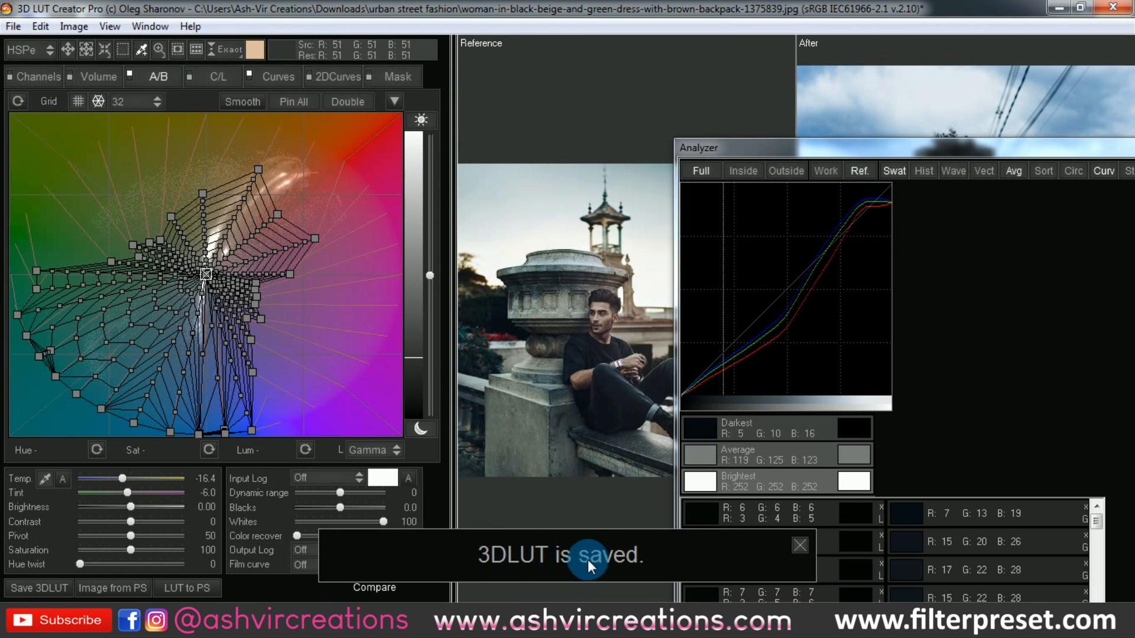
Step: Minimize the open windows and locate the exported Toni Mahfud Inspired.cube file on the desktop
left_click(1060, 7)
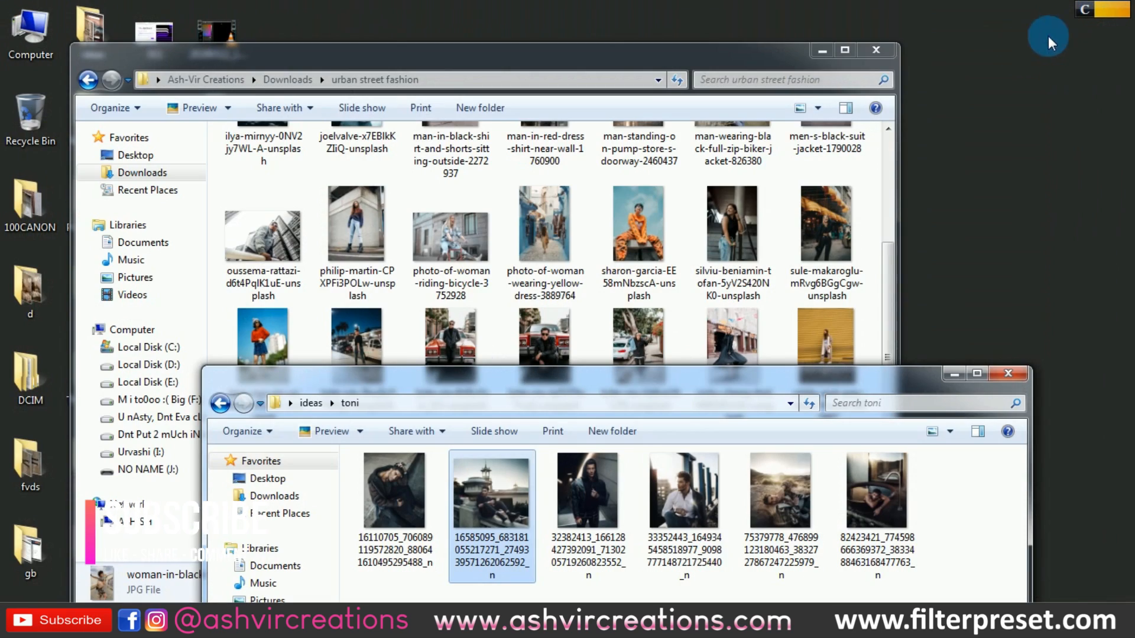
left_click(825, 51)
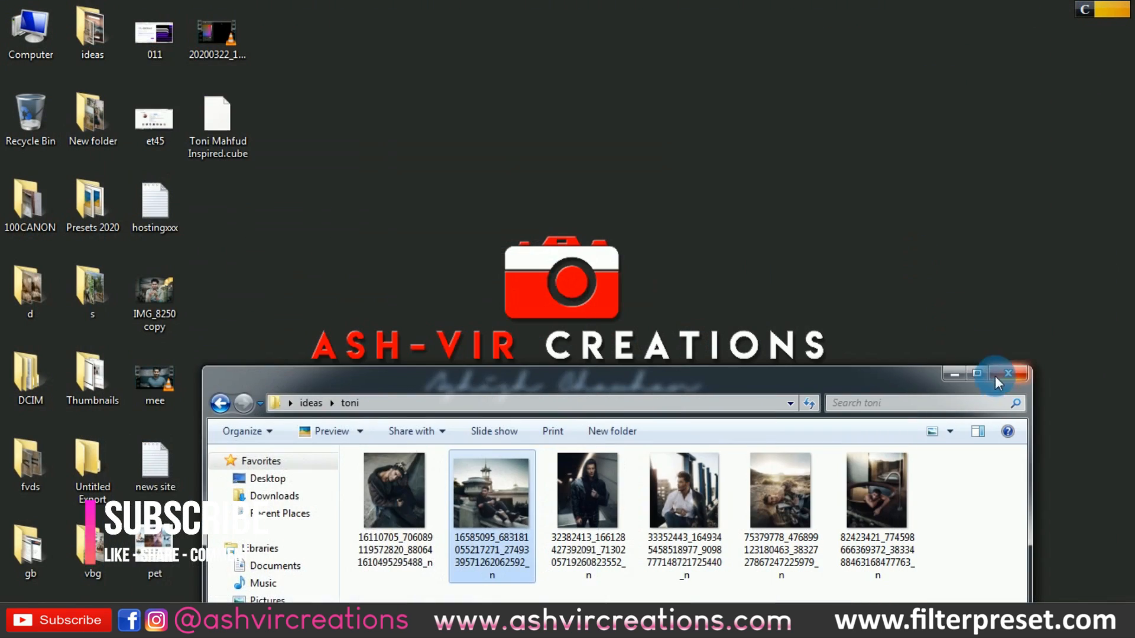
left_click(946, 371)
left_click(224, 140)
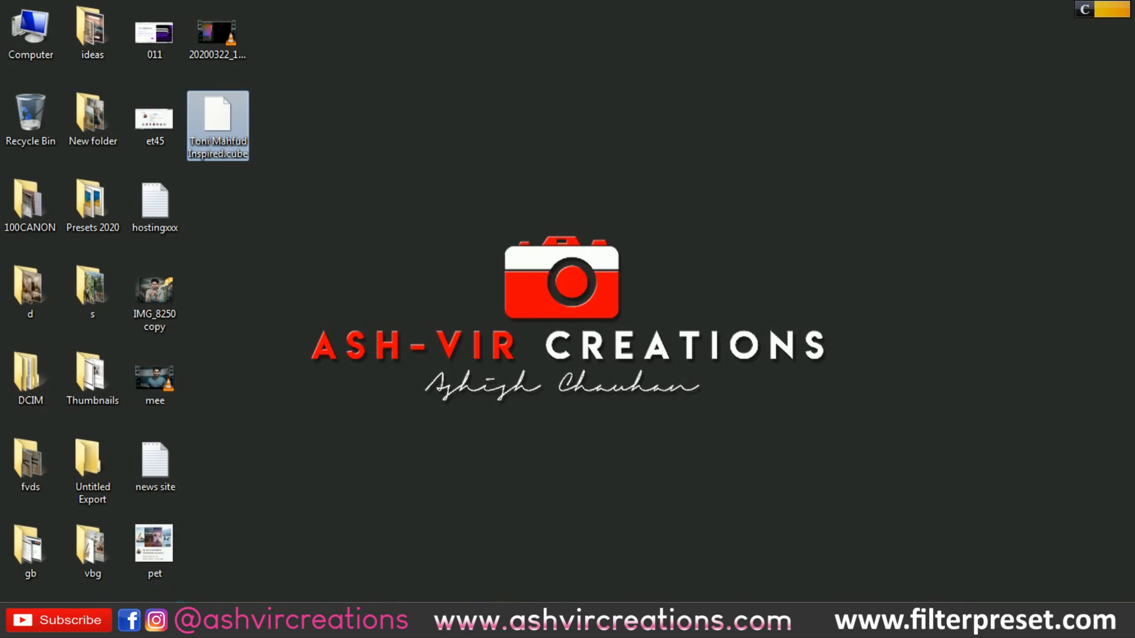
Step: Open the woman-in-brown-coat-and-black-pants-3484681 photo from the urban street fashion folder in Photoshop
left_click(133, 529)
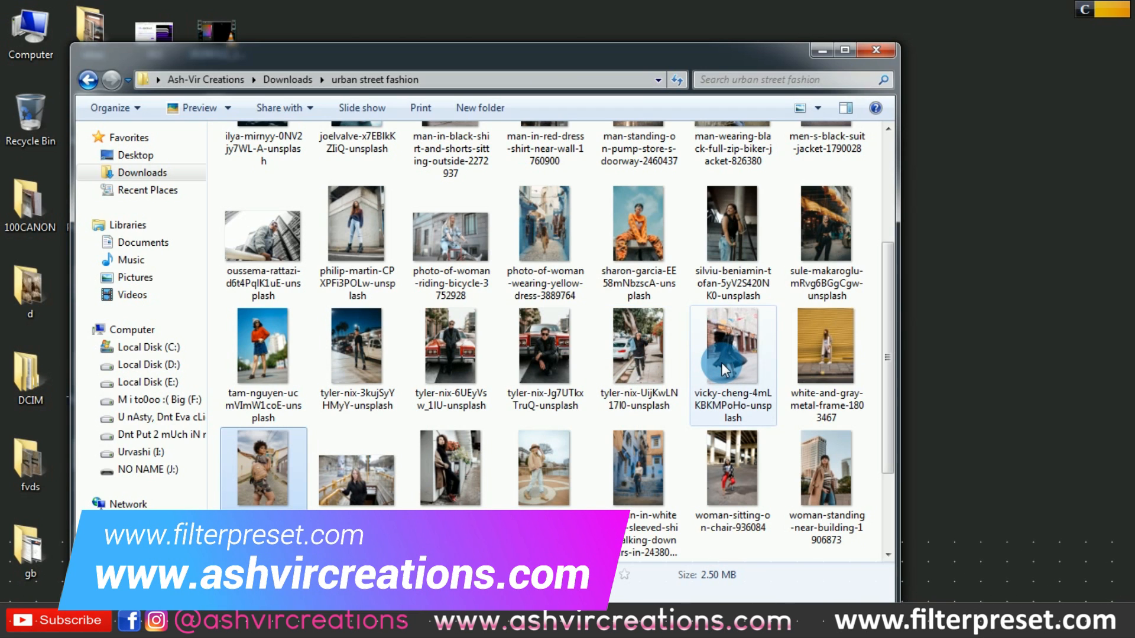
left_click(453, 472)
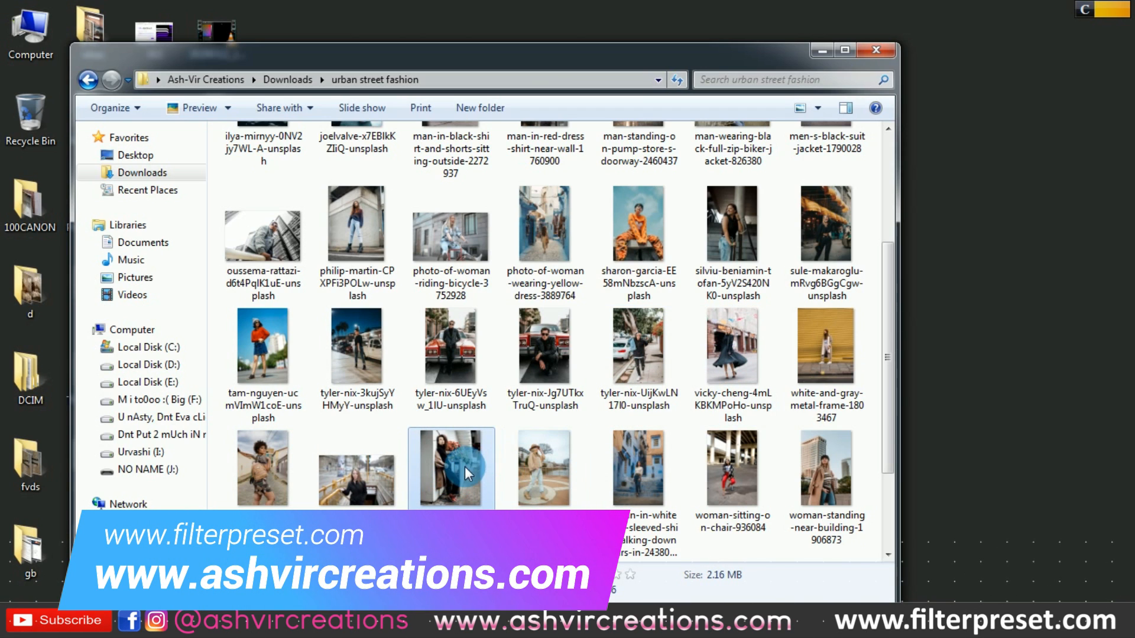
left_click_drag(457, 461, 377, 89)
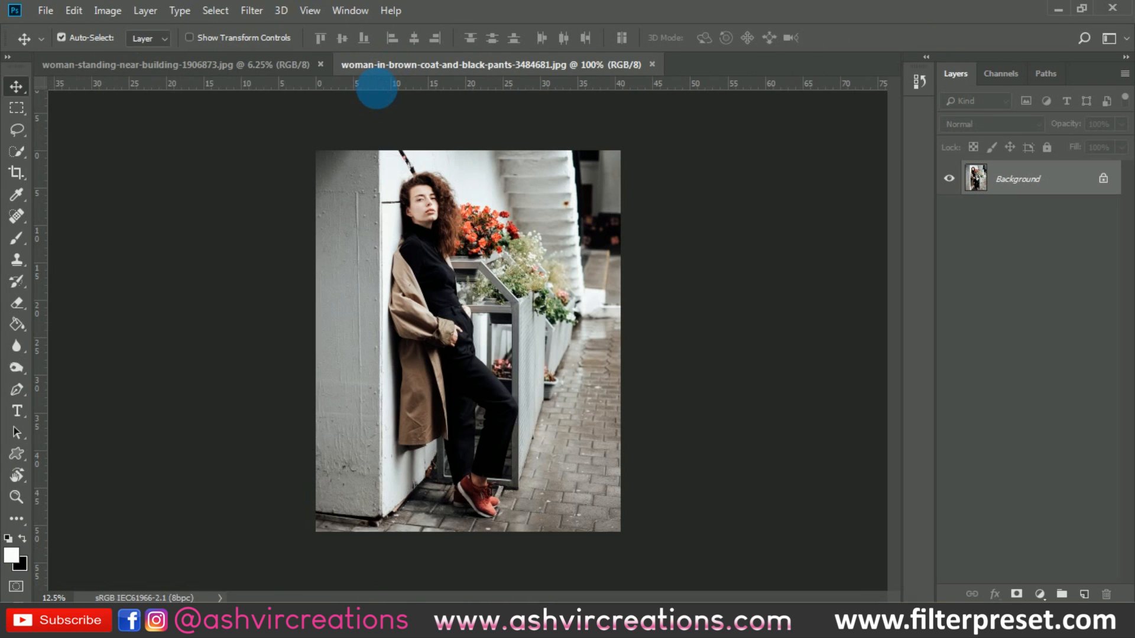
Step: Add a Color Lookup adjustment layer above the photo of the woman in the brown coat
scroll(517, 261, "up", 1)
left_click(1042, 595)
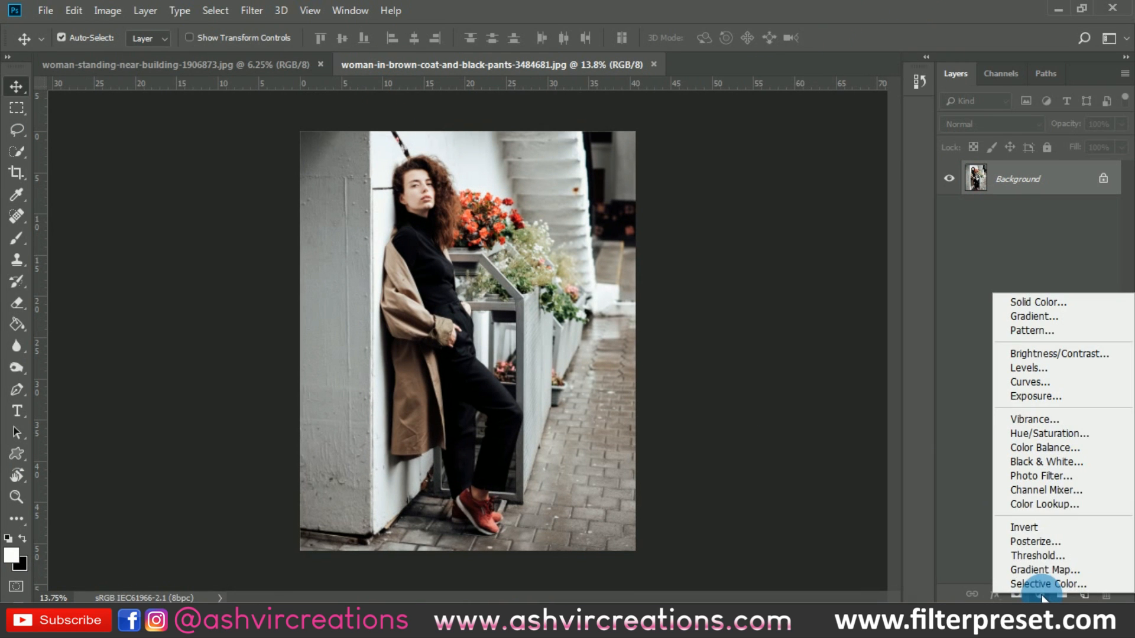
left_click(1042, 504)
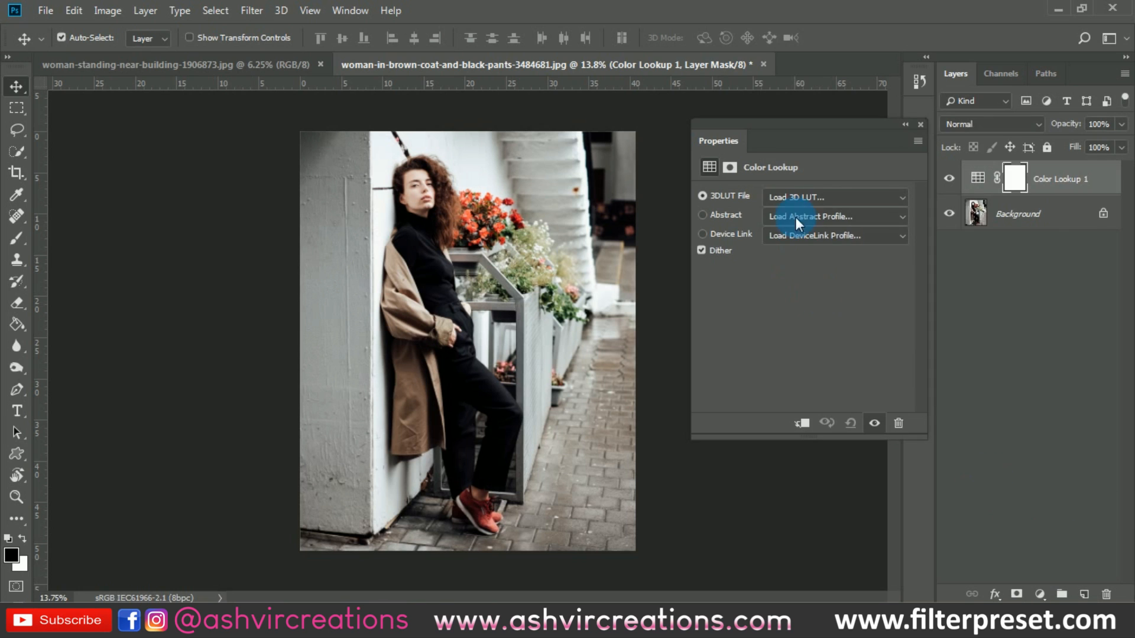
Step: Load Toni Mahfud Inspired.cube from the Desktop as the Color Lookup layer's 3D LUT and close its properties
left_click(815, 193)
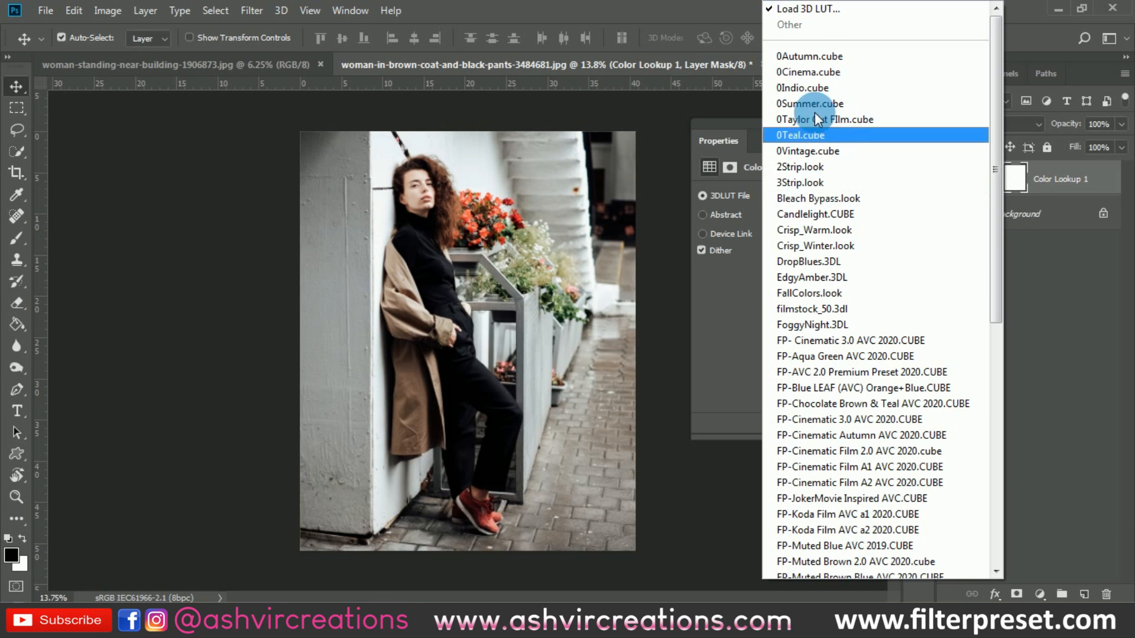
left_click(804, 10)
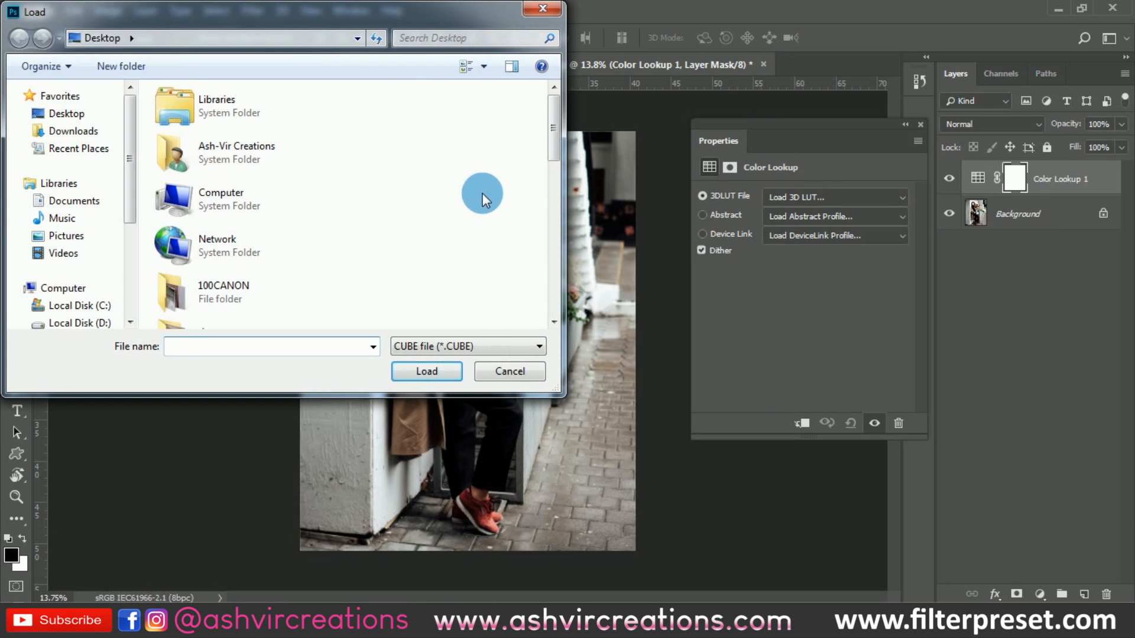
scroll(482, 193, "down", 5)
left_click(264, 305)
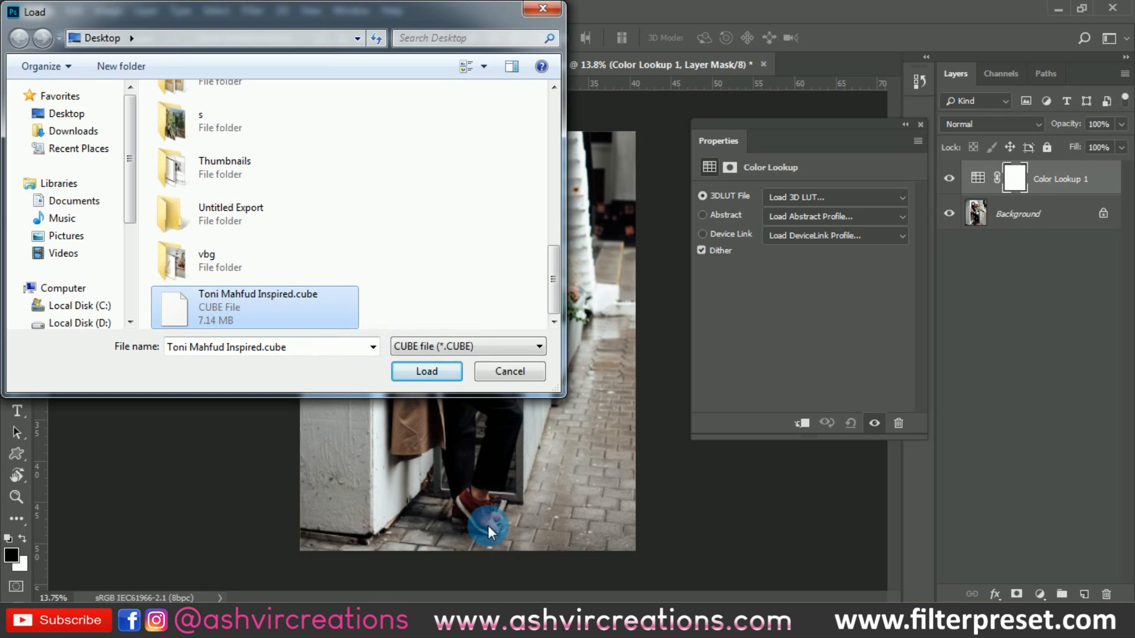
left_click(411, 370)
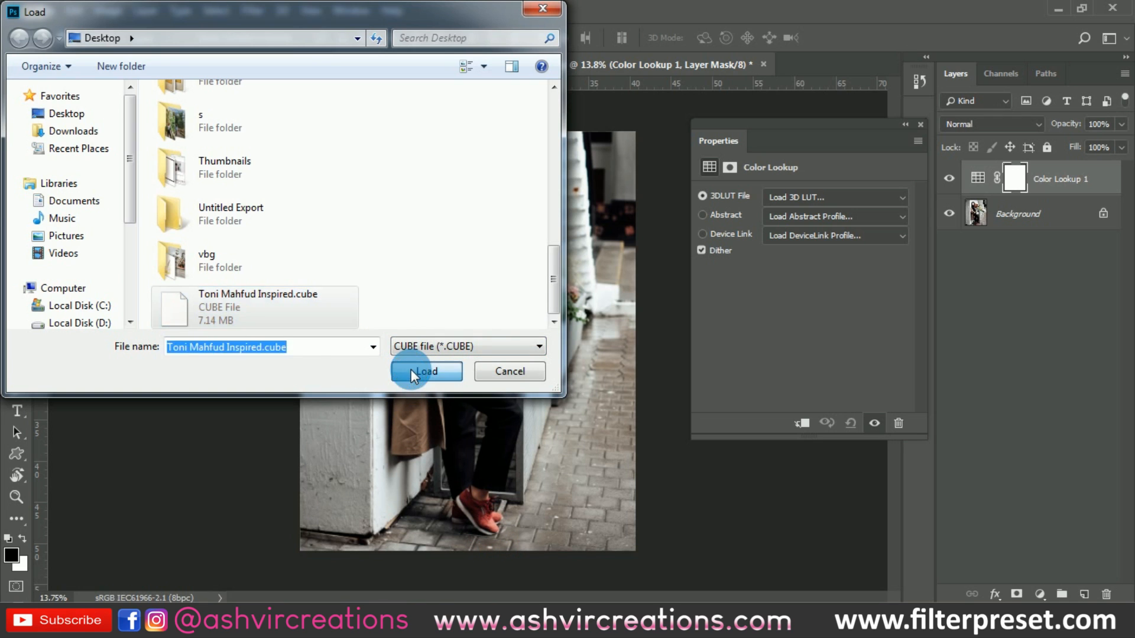
left_click(921, 125)
Step: Inspect the LUT's effect on the brown-coat photo by switching the Color Lookup layer's visibility
scroll(432, 242, "up", 1)
scroll(432, 245, "up", 1)
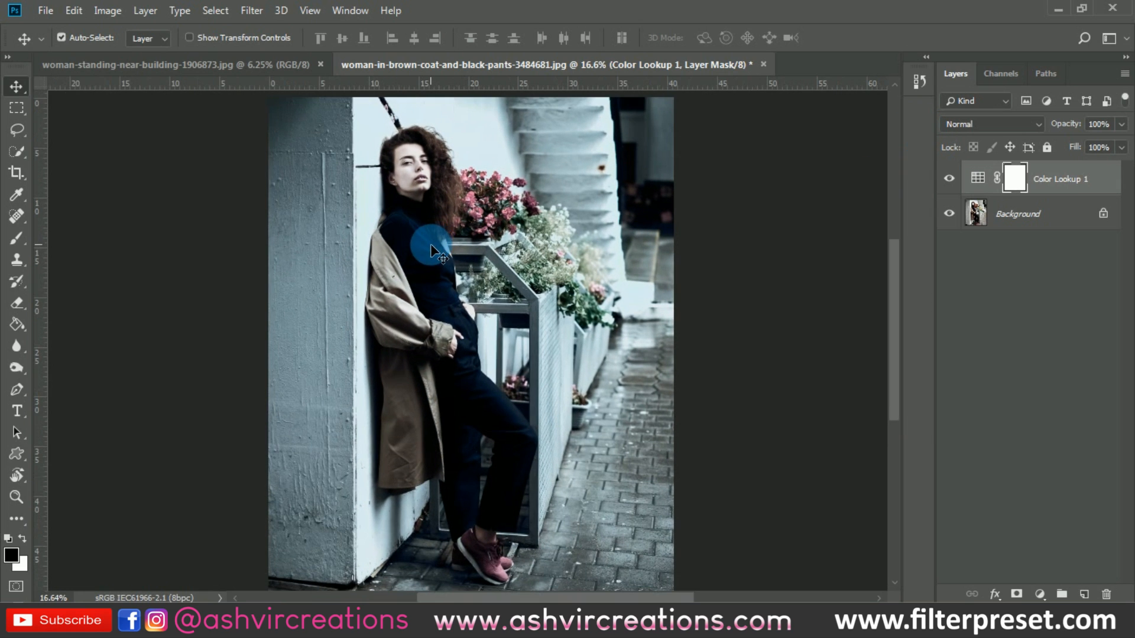
left_click(949, 185)
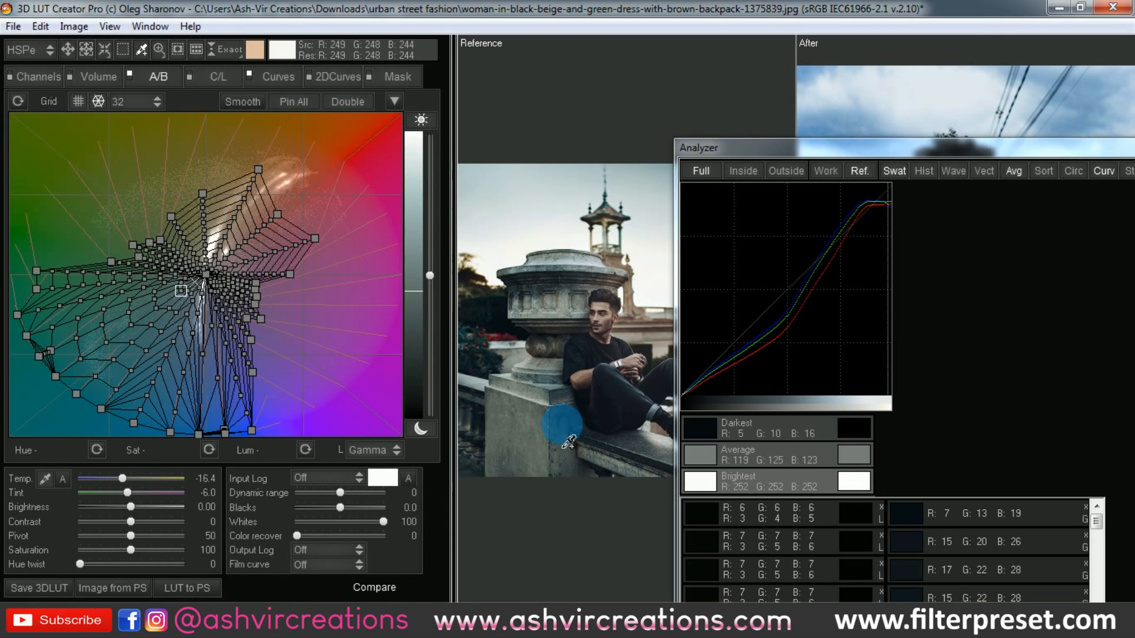
Step: Close the Analyzer in 3D LUT Creator, compare the graded portrait with the reference, and return to Photoshop
left_click_drag(790, 150, 401, 175)
left_click(824, 169)
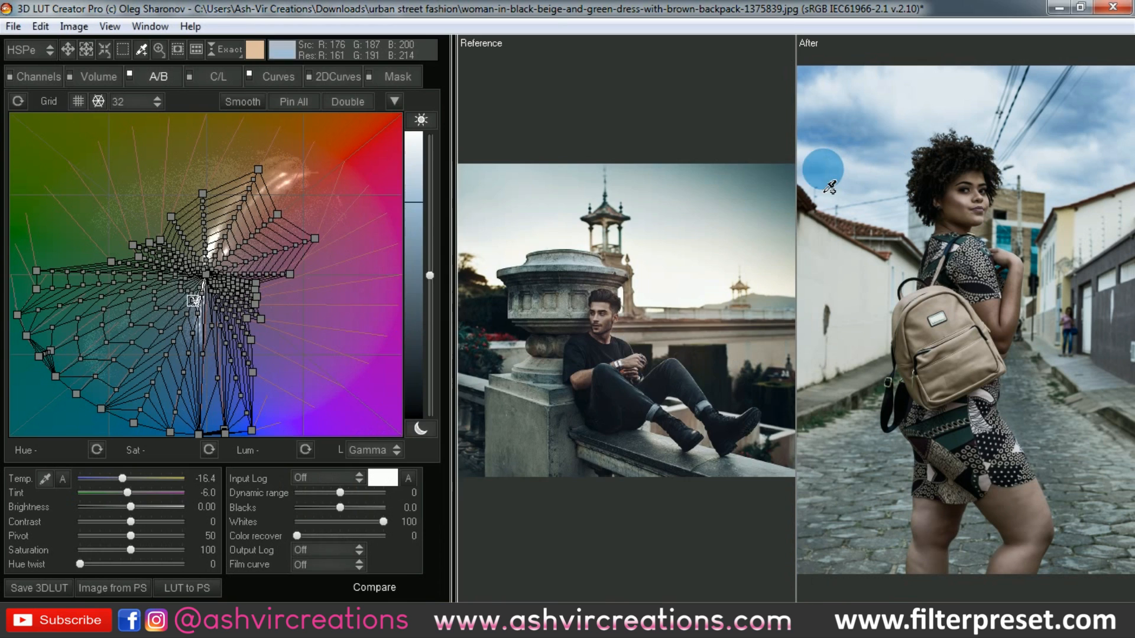
left_click(1058, 8)
Step: Toggle the Color Lookup layer off and on repeatedly to compare the brown-coat photo before and after grading
left_click(959, 177)
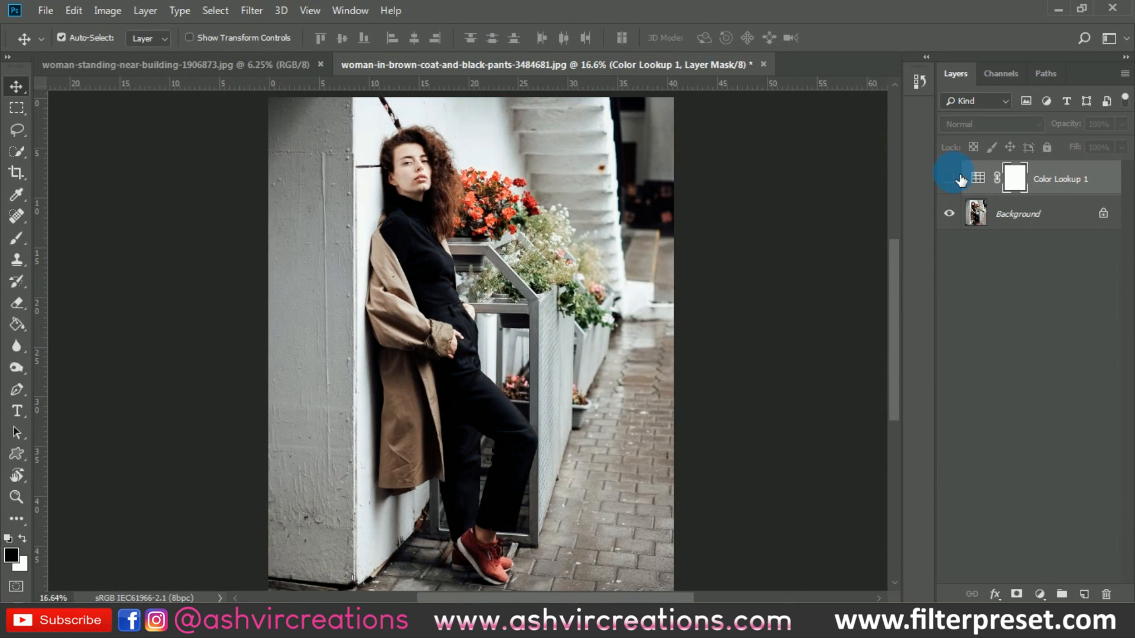
left_click(959, 176)
scroll(707, 303, "down", 1)
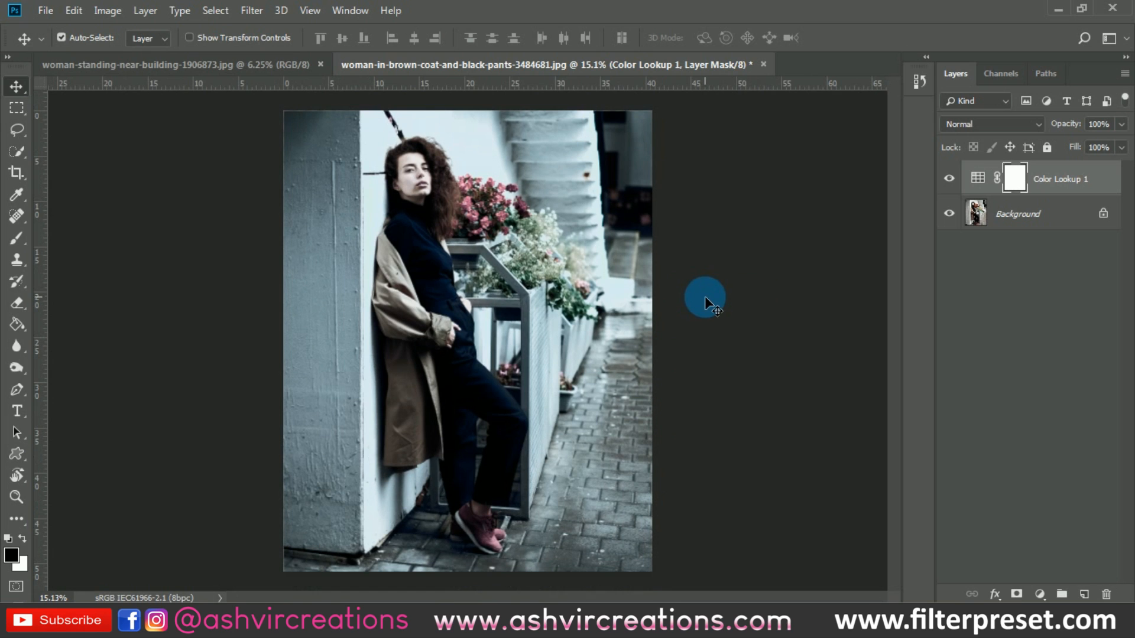
left_click(958, 180)
left_click(957, 179)
scroll(653, 261, "up", 1)
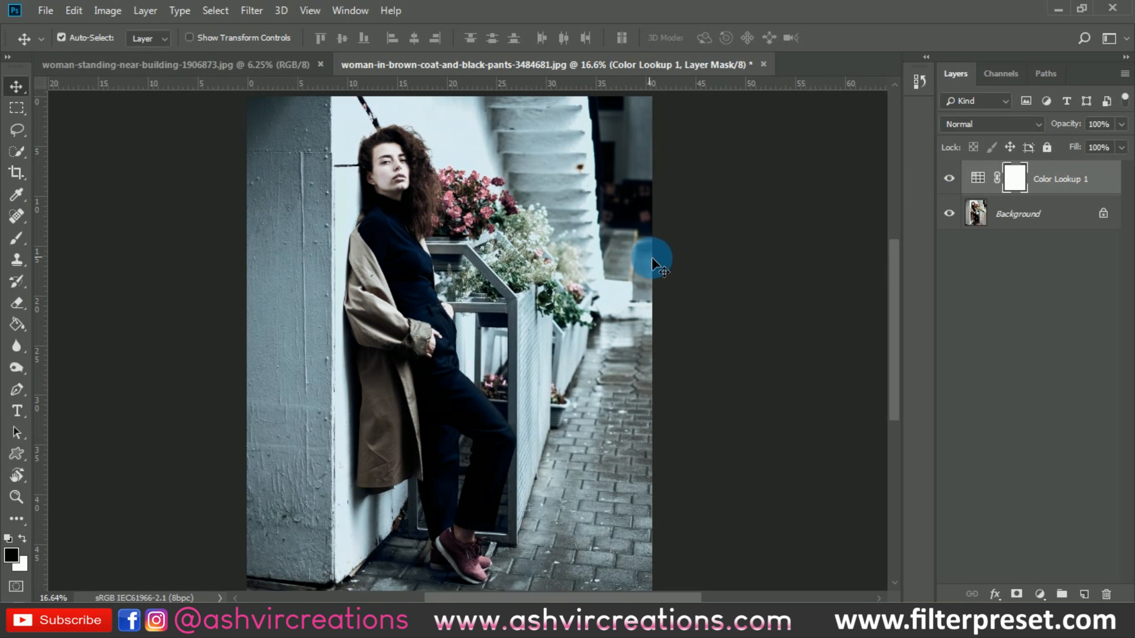
left_click(955, 177)
left_click(954, 178)
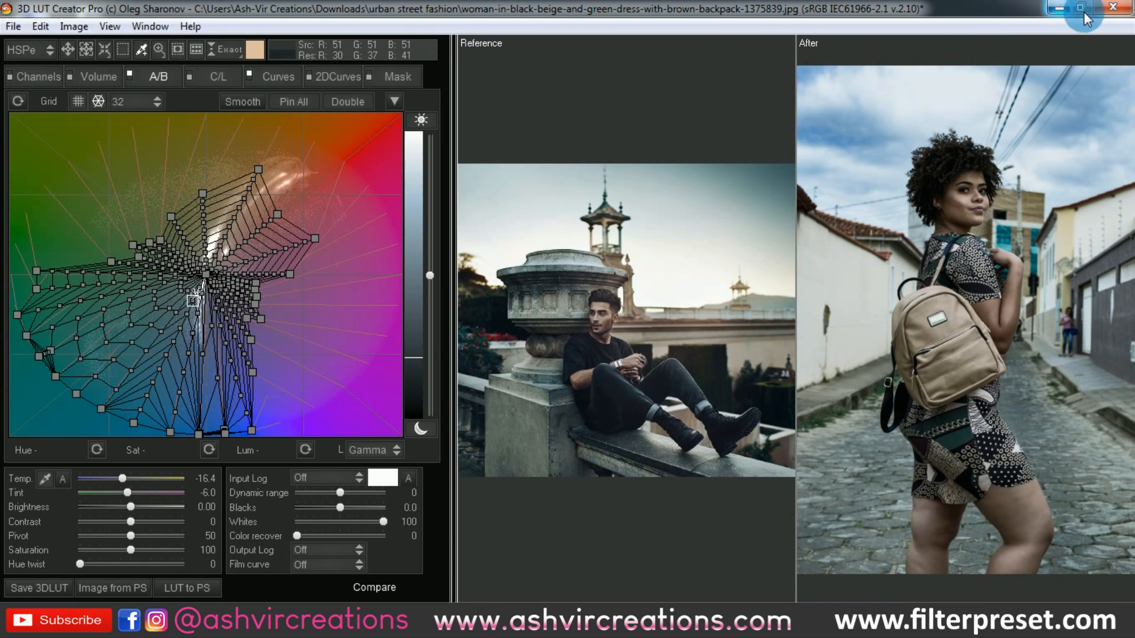
Step: Close 3D LUT Creator and return to the urban street fashion photo folder
left_click(1113, 7)
left_click(587, 366)
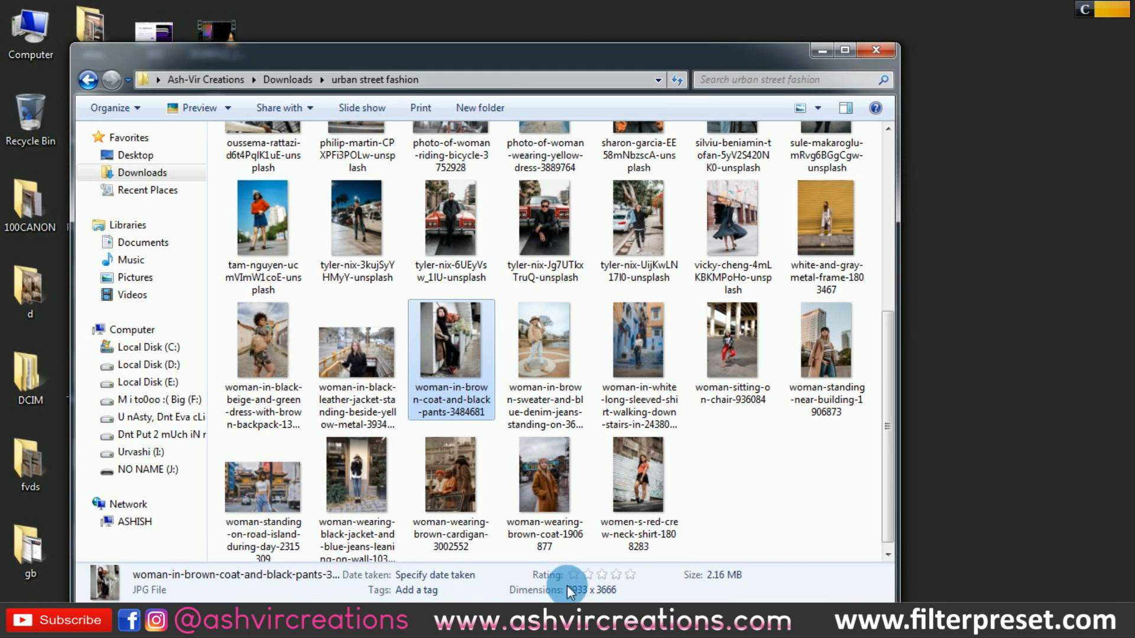
Step: Load the tyler-nix-UijKwLN17l0 photo of the man beside the white car into 3D LUT Creator
left_click(743, 506)
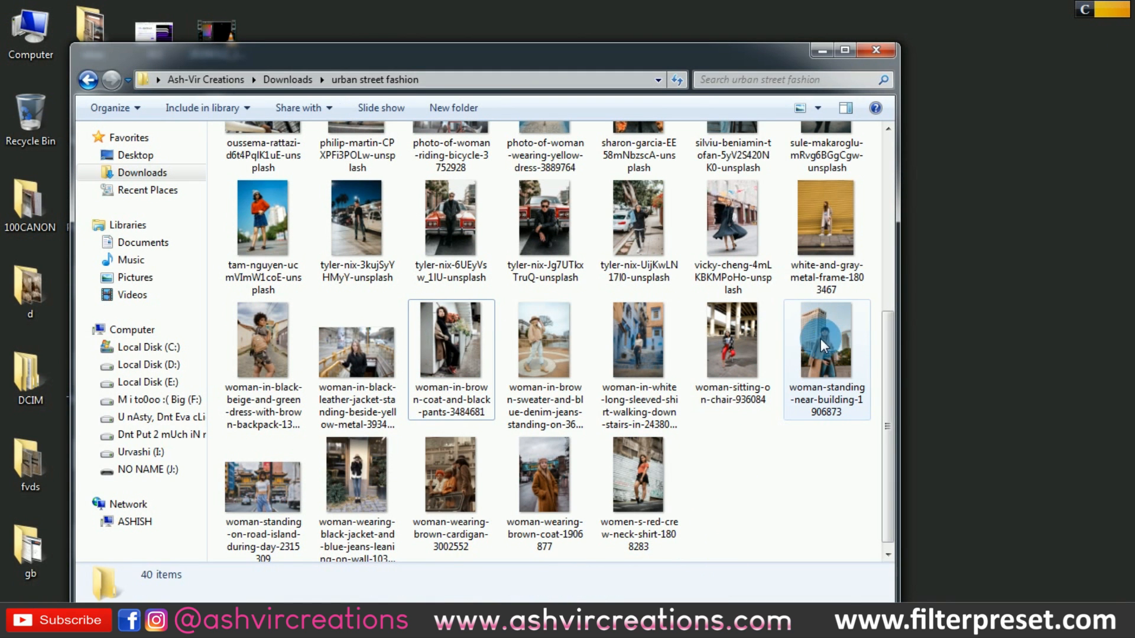
left_click_drag(645, 232, 590, 366)
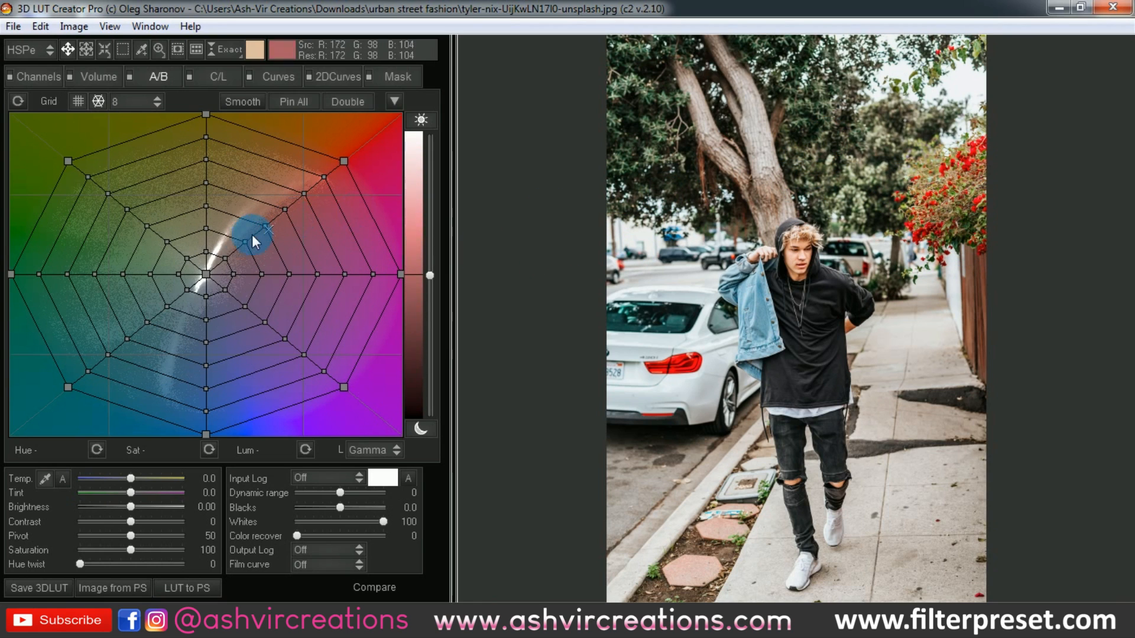
Step: On the A/B grid, shift the photo's background tones to teal and its skin tones to orange, with hue 8.1 and saturation 117.9
mouse_move(802, 136)
left_mouse_down()
mouse_move(810, 120)
mouse_move(831, 120)
mouse_move(859, 210)
mouse_move(828, 126)
mouse_move(697, 180)
mouse_move(725, 300)
mouse_move(917, 282)
mouse_move(895, 139)
mouse_move(784, 142)
mouse_move(325, 253)
mouse_move(338, 222)
mouse_move(701, 182)
mouse_move(862, 88)
mouse_move(786, 93)
mouse_move(846, 126)
mouse_move(811, 97)
mouse_move(805, 48)
mouse_move(856, 93)
mouse_move(771, 83)
mouse_move(804, 68)
mouse_move(797, 143)
mouse_move(781, 109)
mouse_move(800, 70)
mouse_move(900, 112)
mouse_move(815, 391)
mouse_move(718, 183)
mouse_move(864, 171)
mouse_move(913, 227)
mouse_move(754, 356)
mouse_move(691, 321)
mouse_move(649, 402)
mouse_move(615, 416)
mouse_move(638, 428)
left_mouse_up()
mouse_move(816, 255)
left_mouse_down()
mouse_move(827, 261)
mouse_move(800, 249)
left_mouse_up()
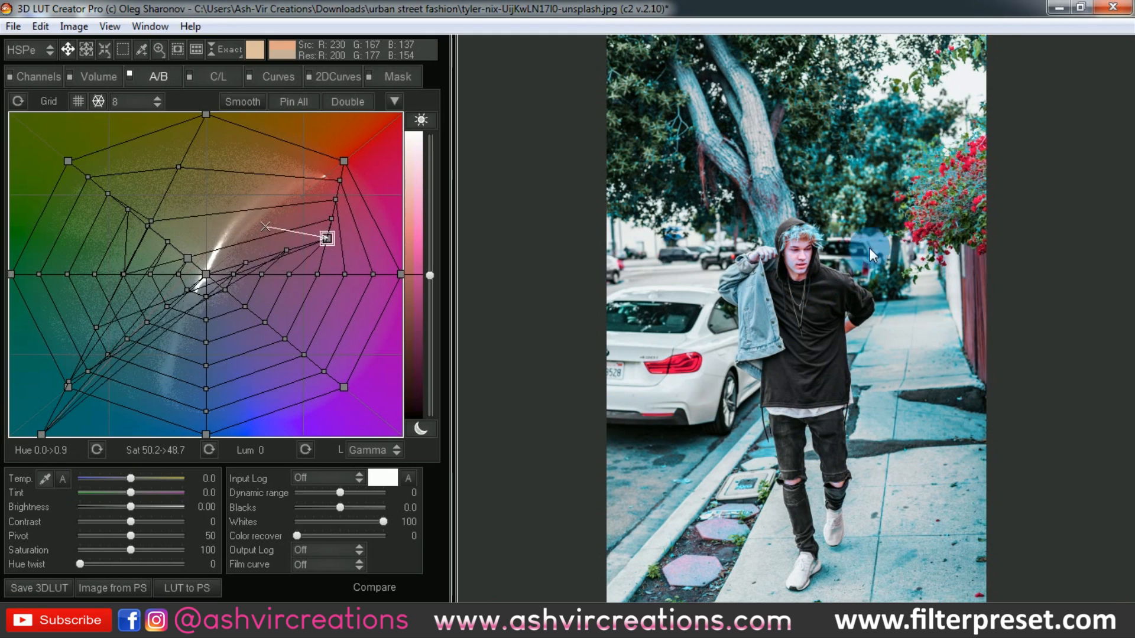
left_click_drag(871, 247, 862, 108)
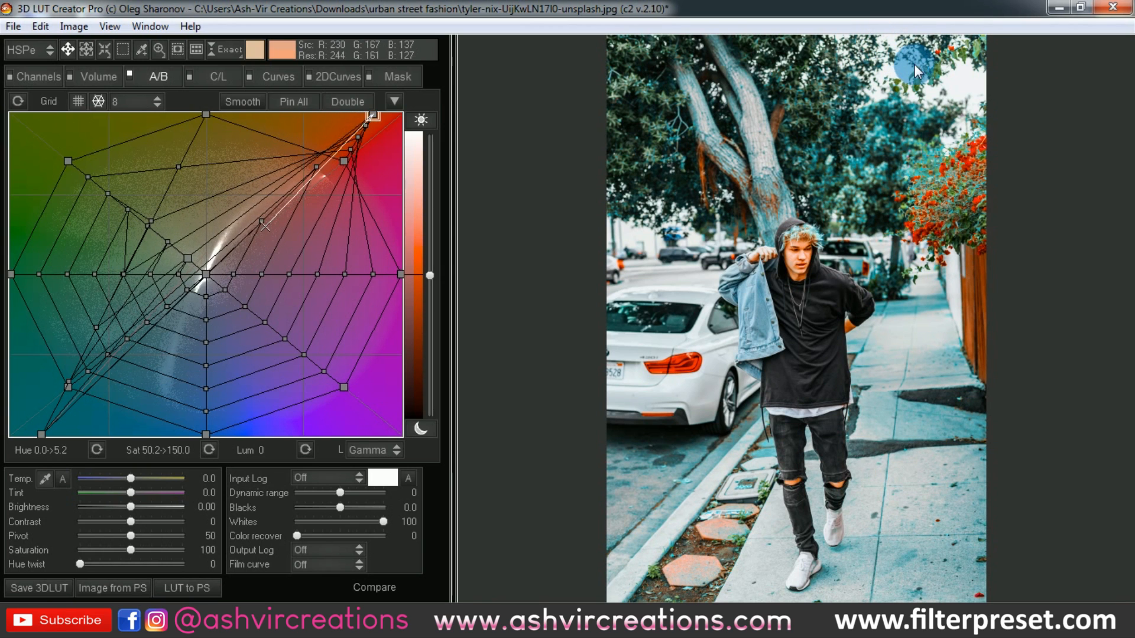
left_click_drag(914, 64, 839, 204)
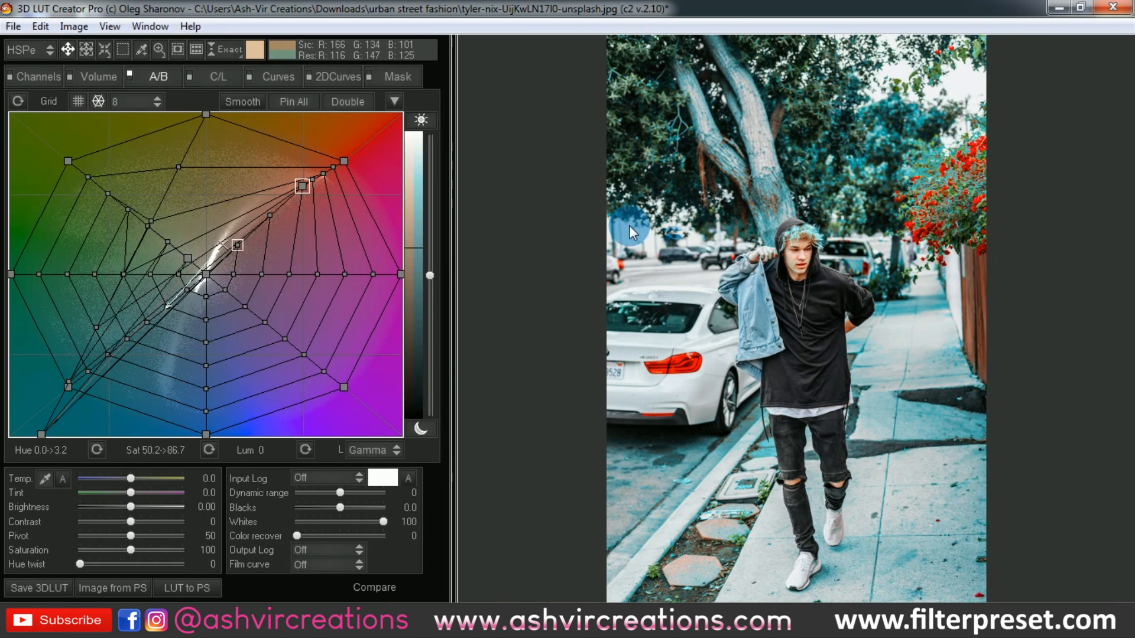
mouse_move(305, 183)
left_mouse_down()
mouse_move(334, 169)
mouse_move(341, 203)
mouse_move(346, 155)
mouse_move(363, 221)
mouse_move(341, 113)
mouse_move(324, 129)
mouse_move(328, 114)
mouse_move(324, 146)
left_mouse_up()
left_click(719, 410)
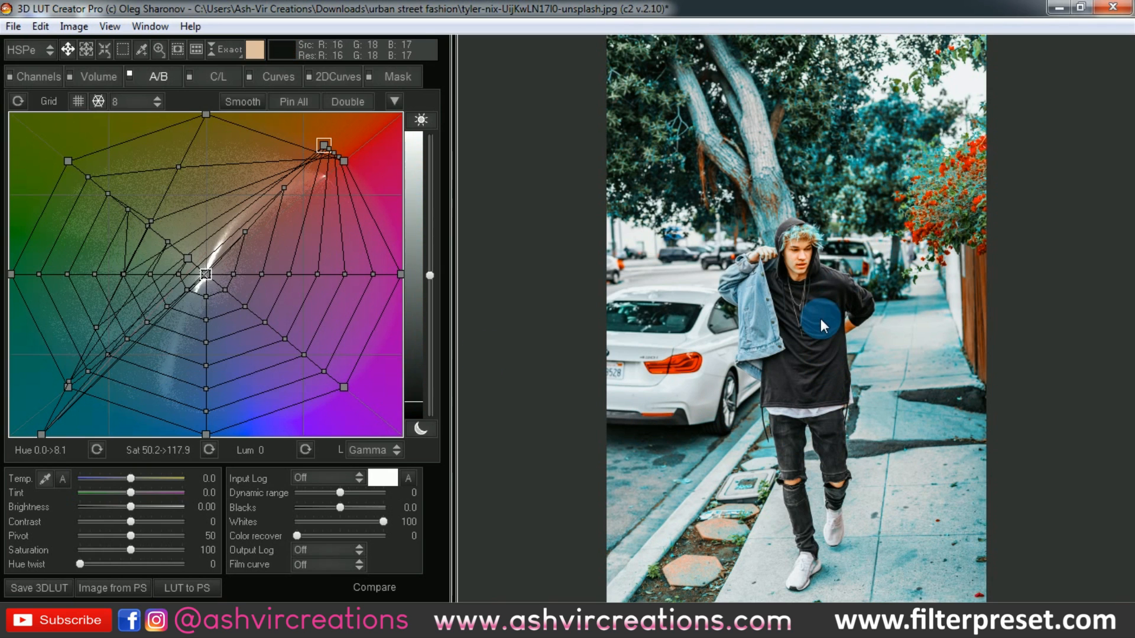
Step: Shift the dark neutral tones of the black hoodie toward teal, with hue 189.3 and saturation 42.3
left_click_drag(820, 319, 779, 364)
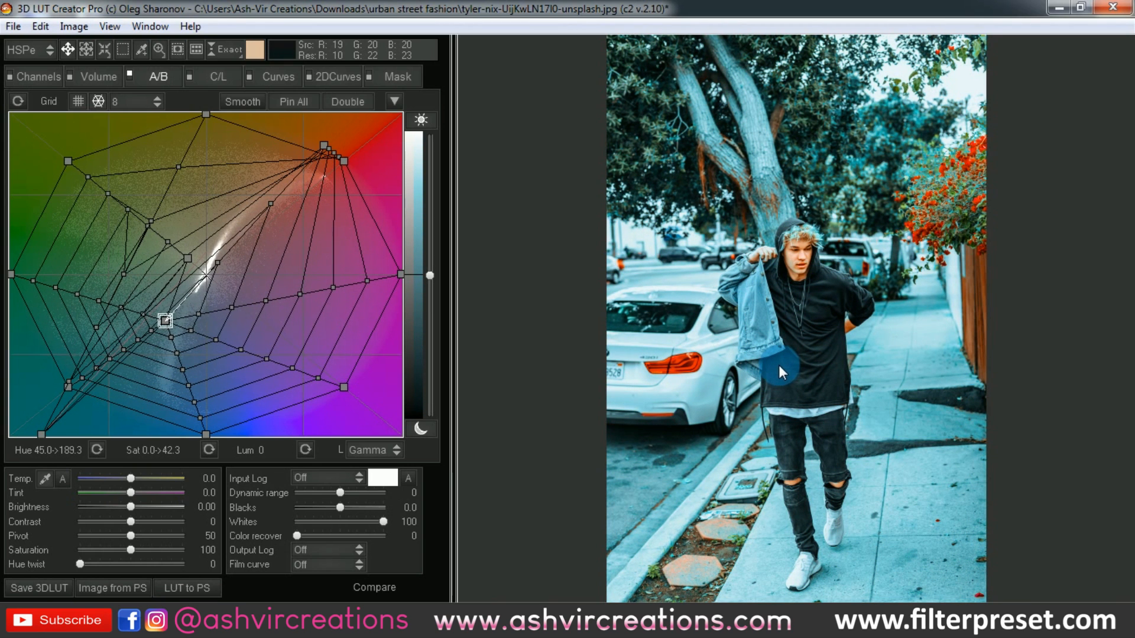
left_click(838, 305)
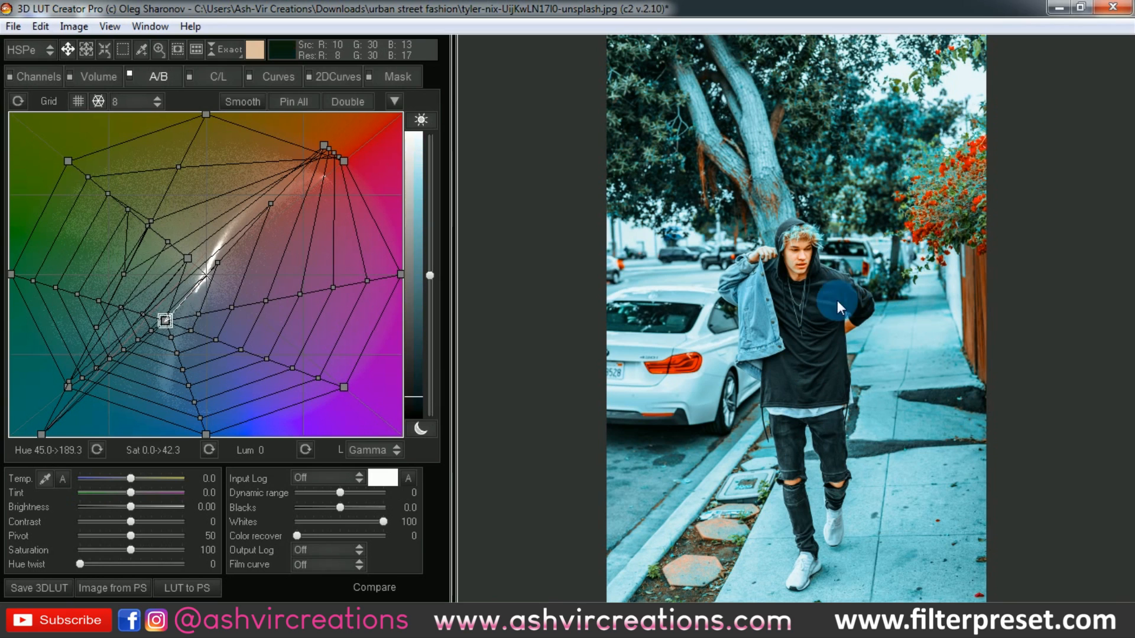
left_click(655, 569)
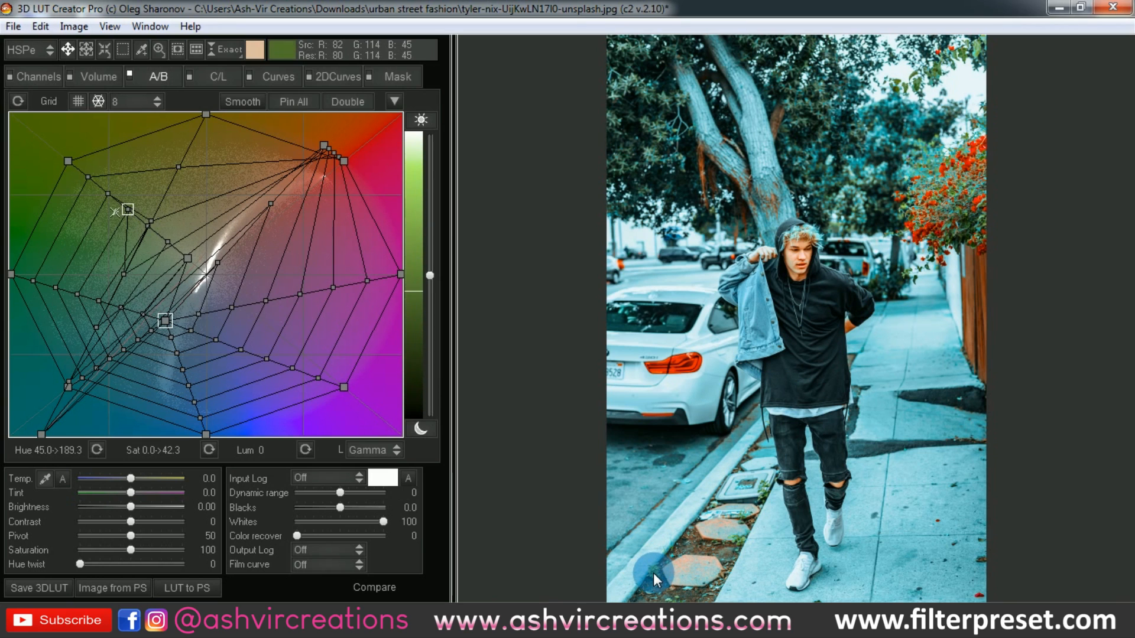
Step: Shift the green of the plants beside the curb toward teal-green, with hue 135.9 and saturation 117.0
scroll(655, 568, "up", 1)
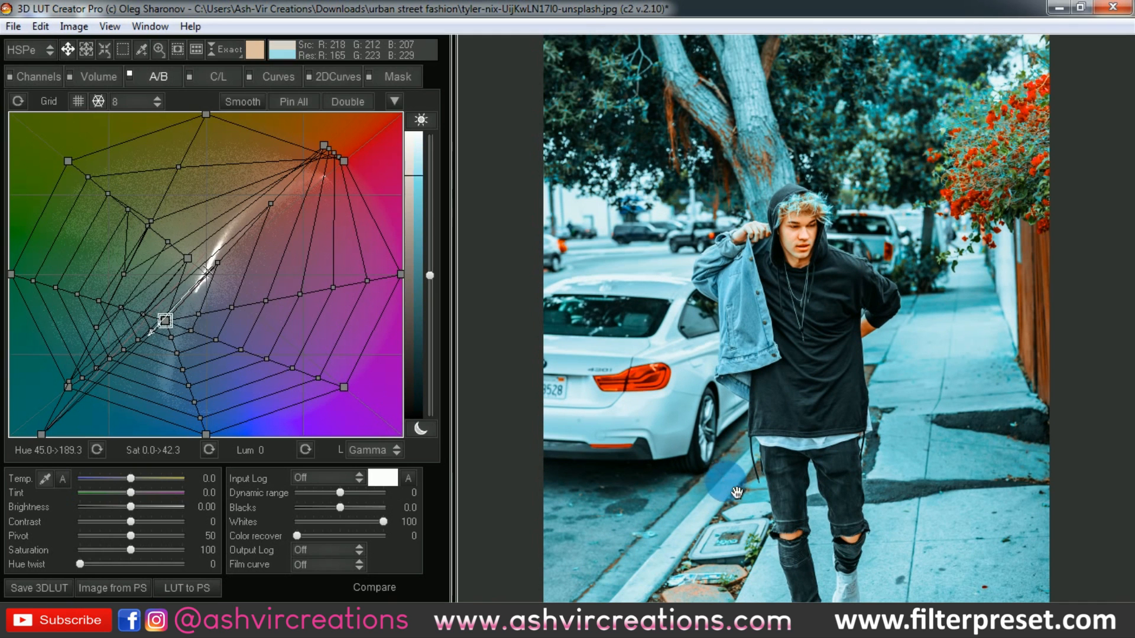
left_click_drag(736, 494, 732, 285)
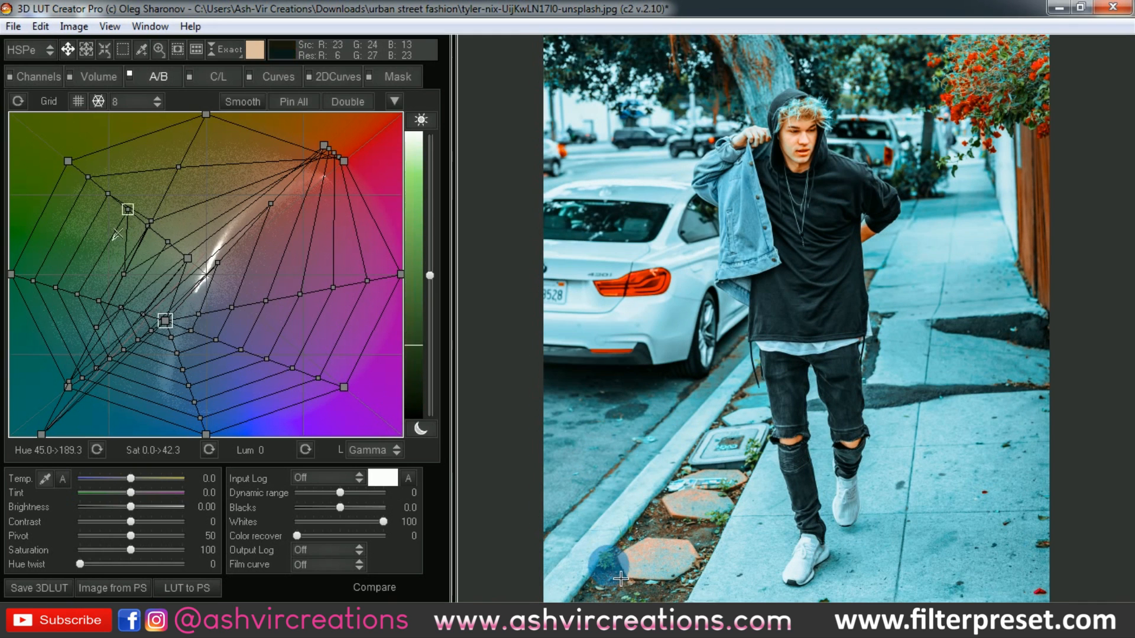
left_click_drag(621, 575, 448, 610)
left_click(629, 507)
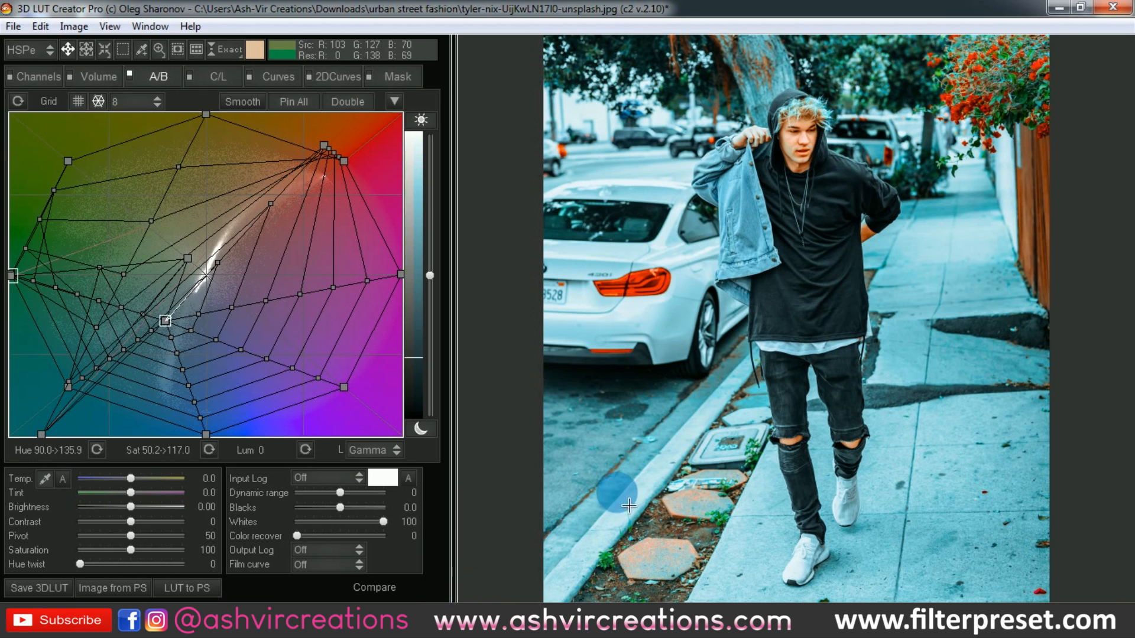
left_click(848, 350)
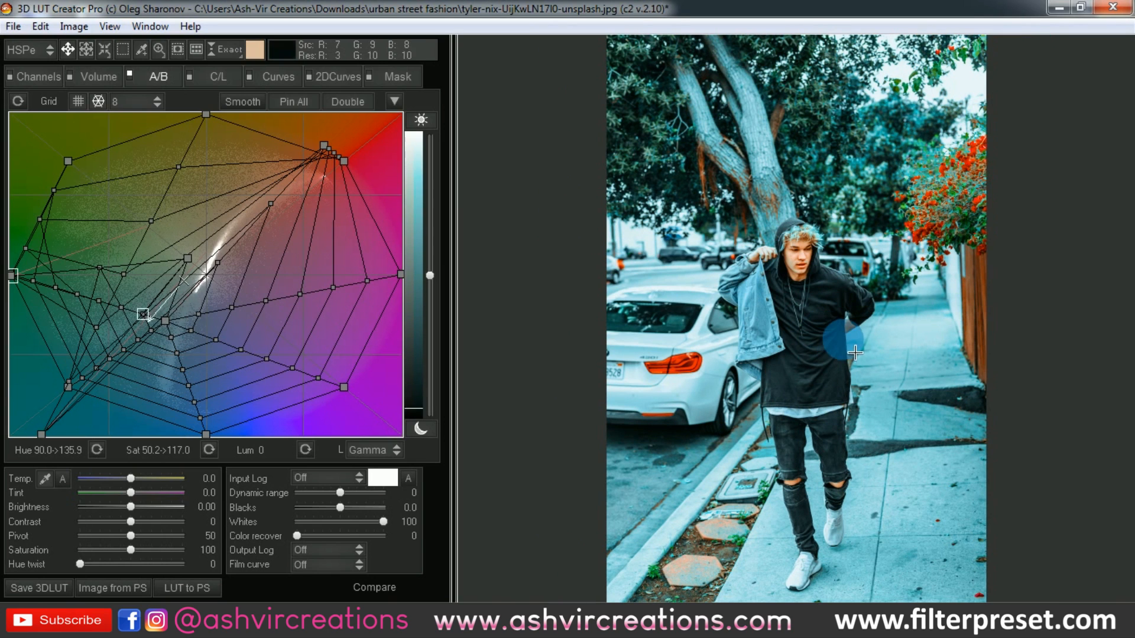
left_click(605, 171)
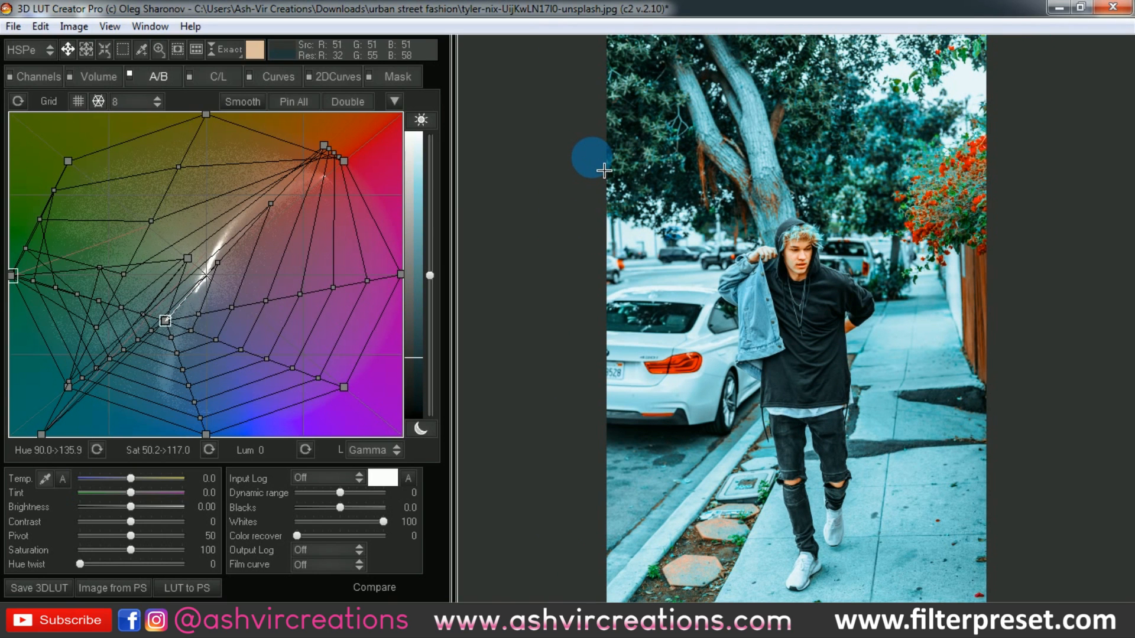
Step: Compare the graded street photo with its original using Show Before, and return to the graded result
key("space")
key("space")
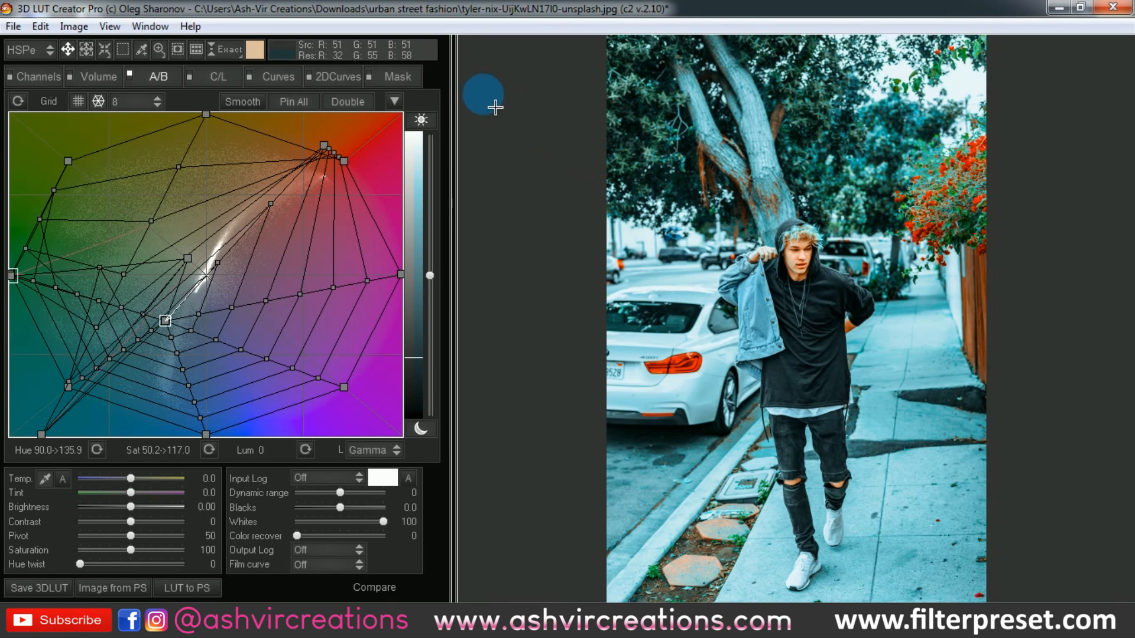
left_click(137, 23)
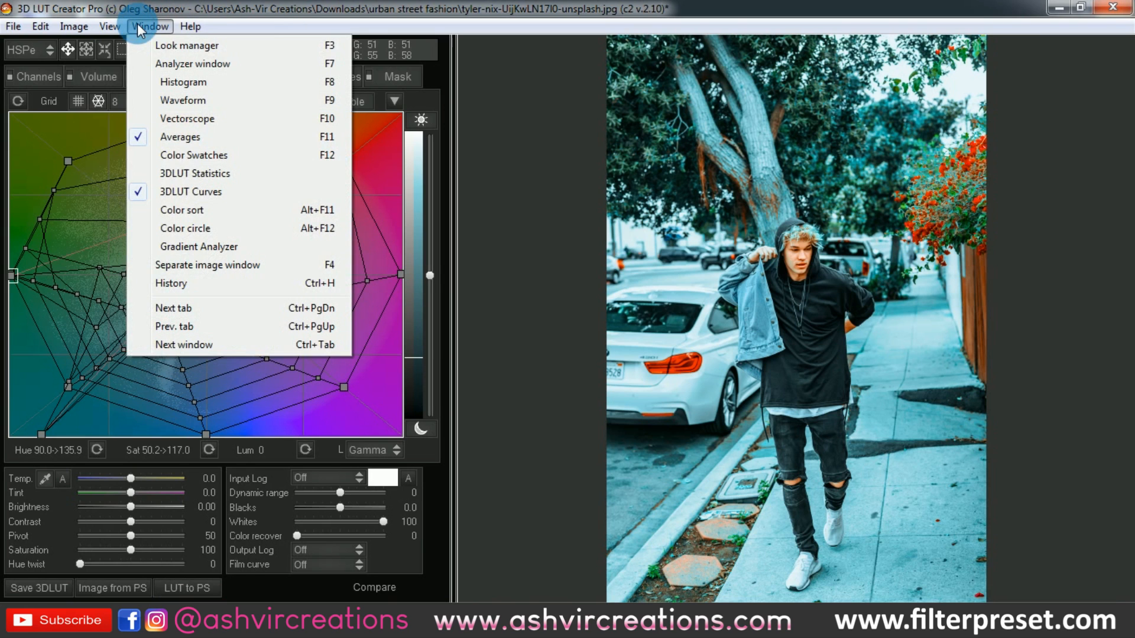
mouse_move(151, 193)
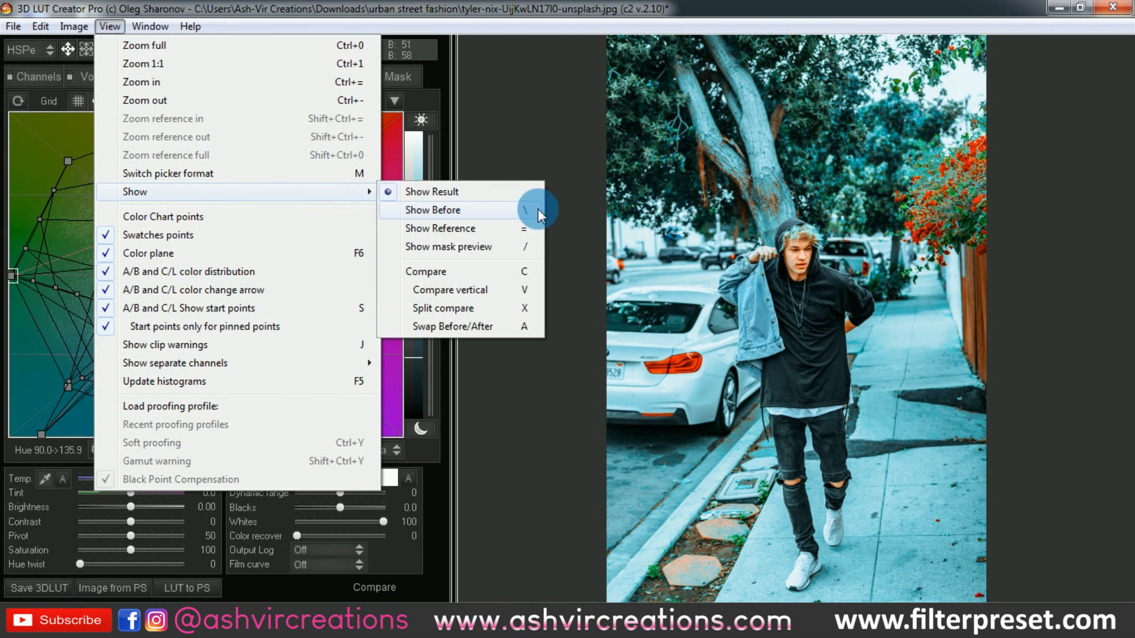
left_click(474, 210)
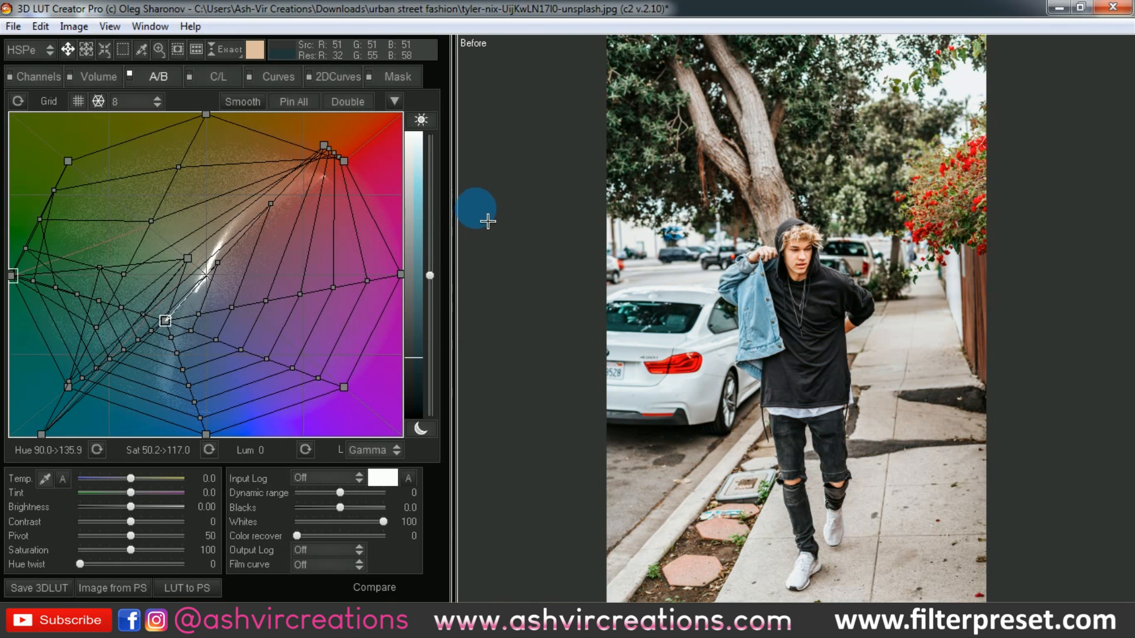
key("space")
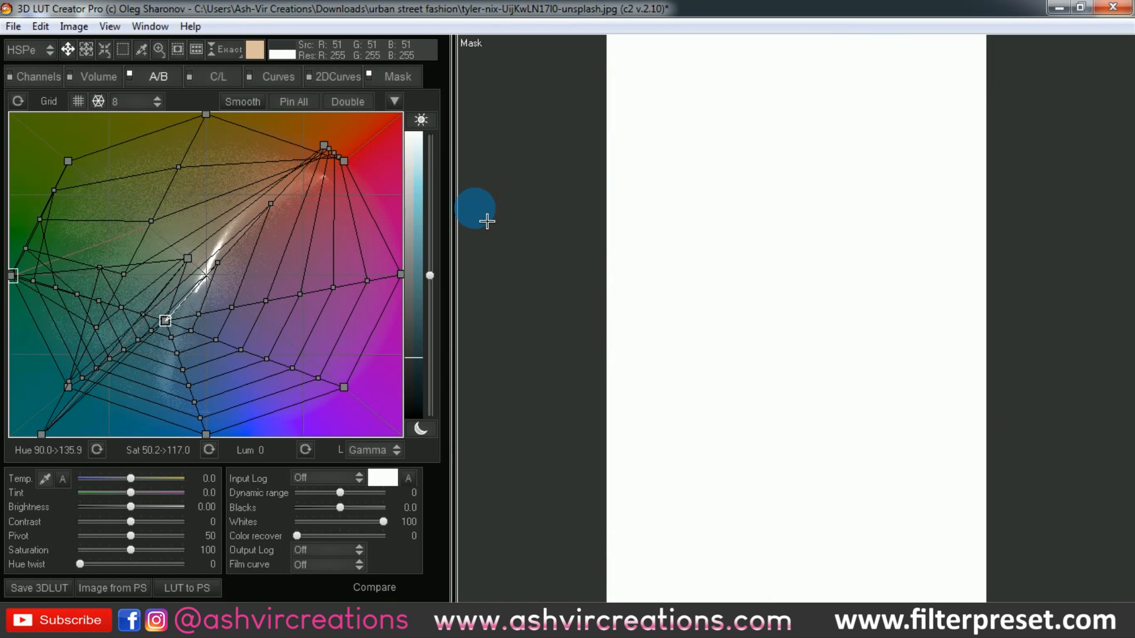
key("space")
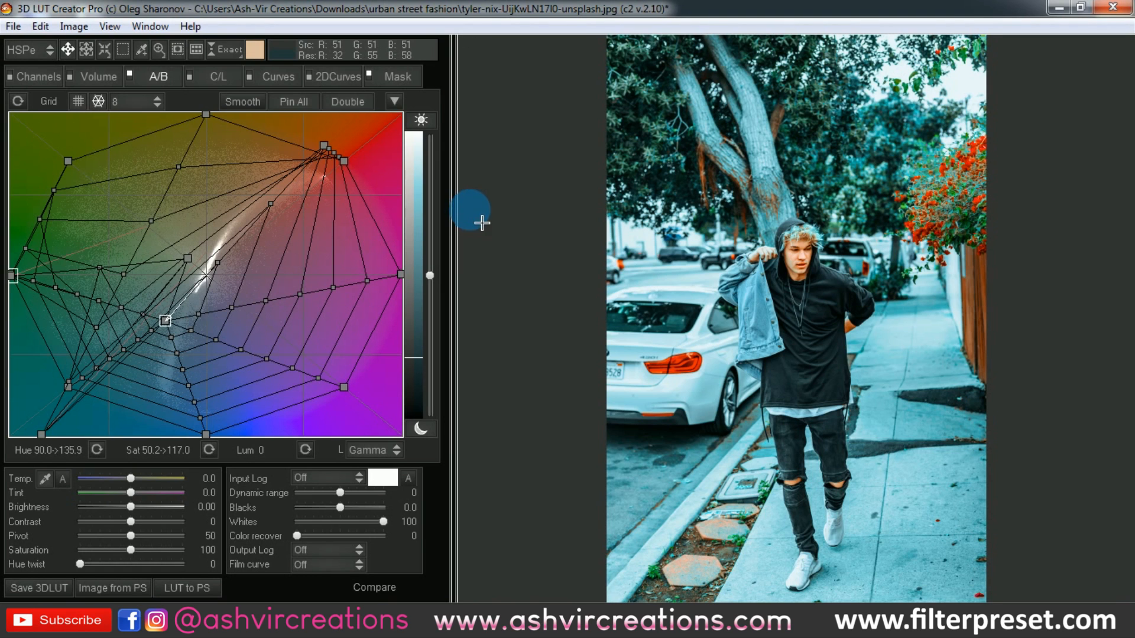
Step: Turn on Split compare for the before and after images and switch the comparison to Compare vertical
left_click(162, 34)
mouse_move(126, 188)
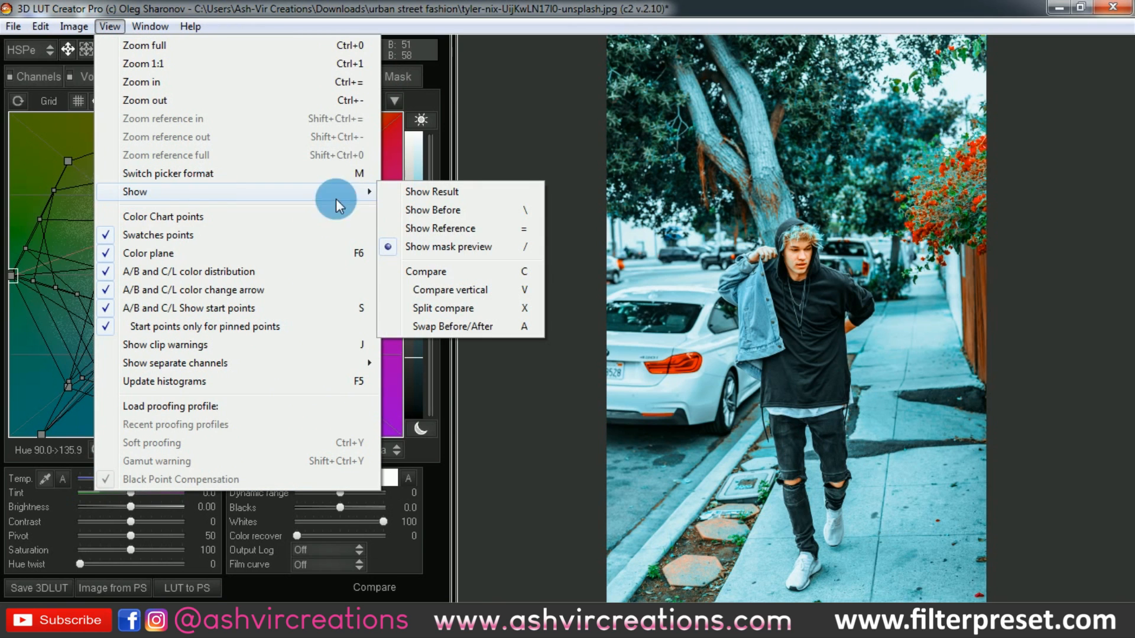
left_click(470, 308)
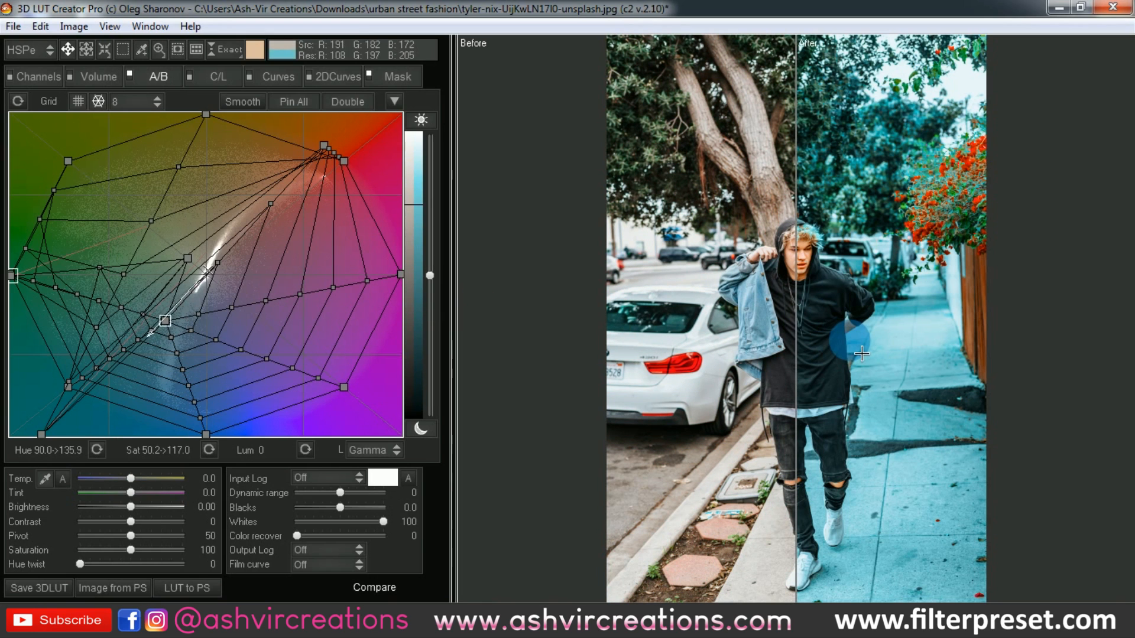
left_click(697, 303)
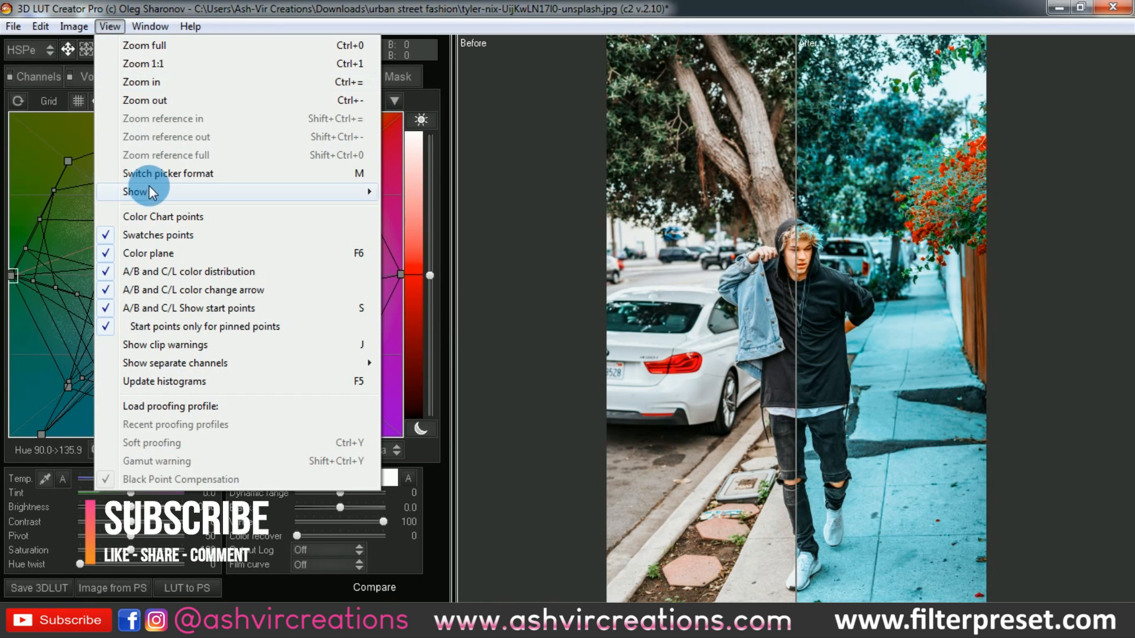
mouse_move(148, 190)
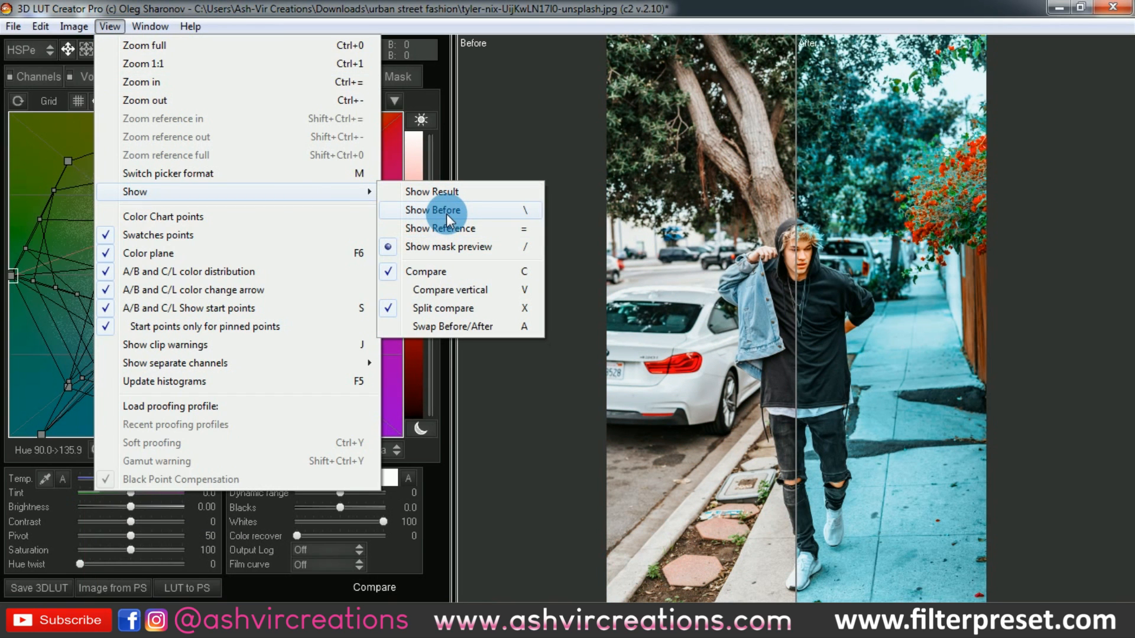
left_click(456, 290)
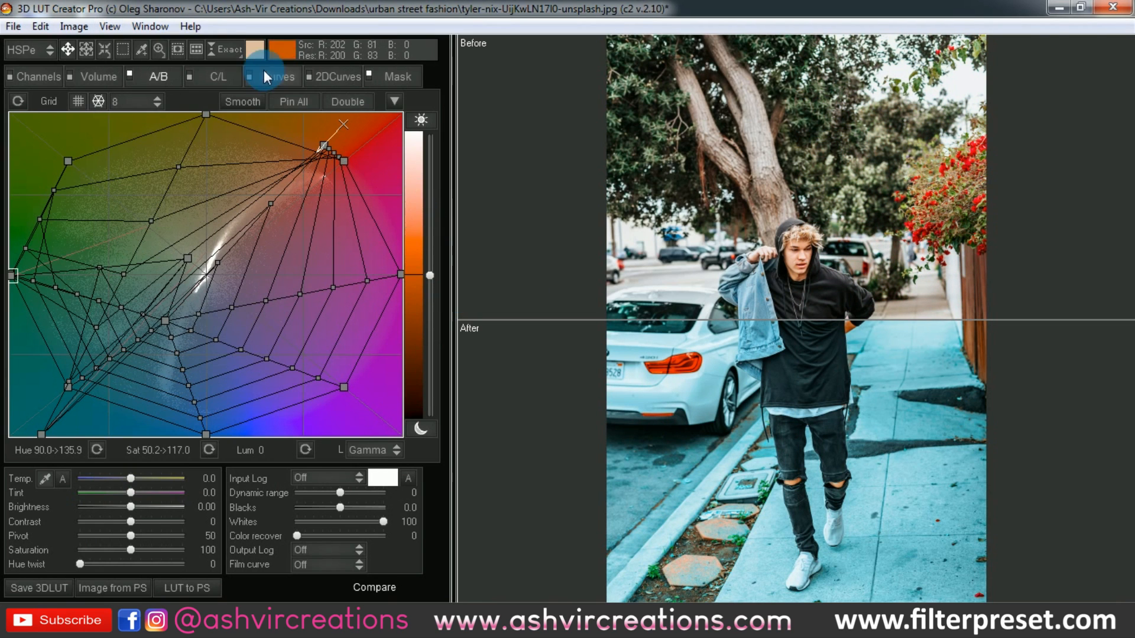
Step: Swap the before and after halves of the comparison
left_click(128, 28)
mouse_move(112, 27)
mouse_move(166, 193)
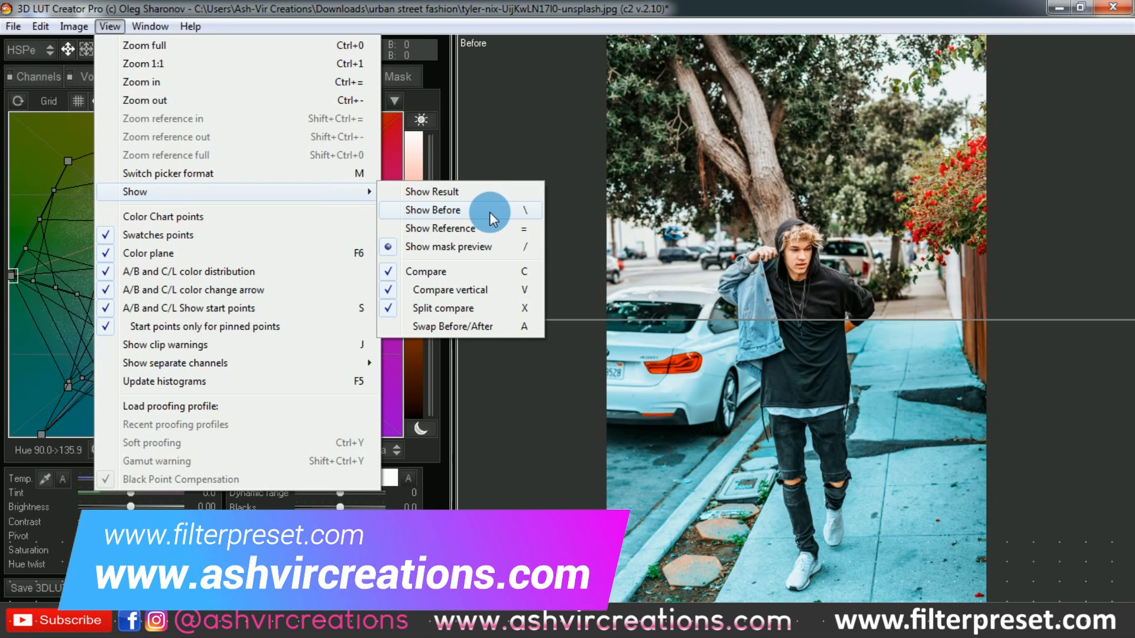
left_click(466, 327)
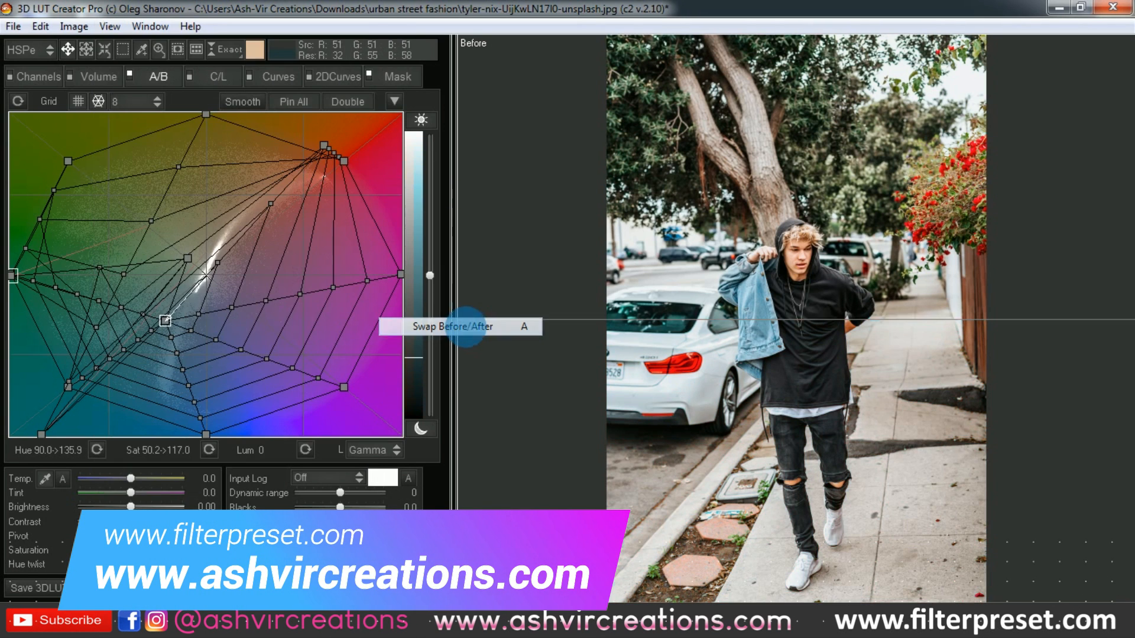
Step: Turn off Split compare and Compare vertical to view the full graded and original photos side by side
left_click(103, 25)
mouse_move(166, 189)
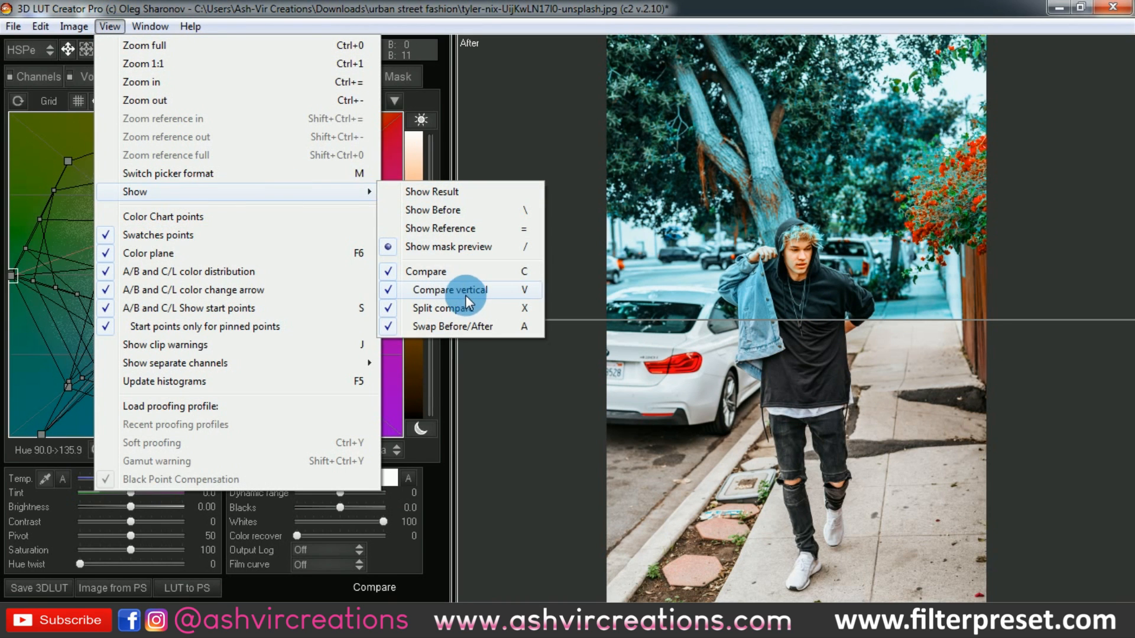
left_click(447, 309)
left_click(109, 26)
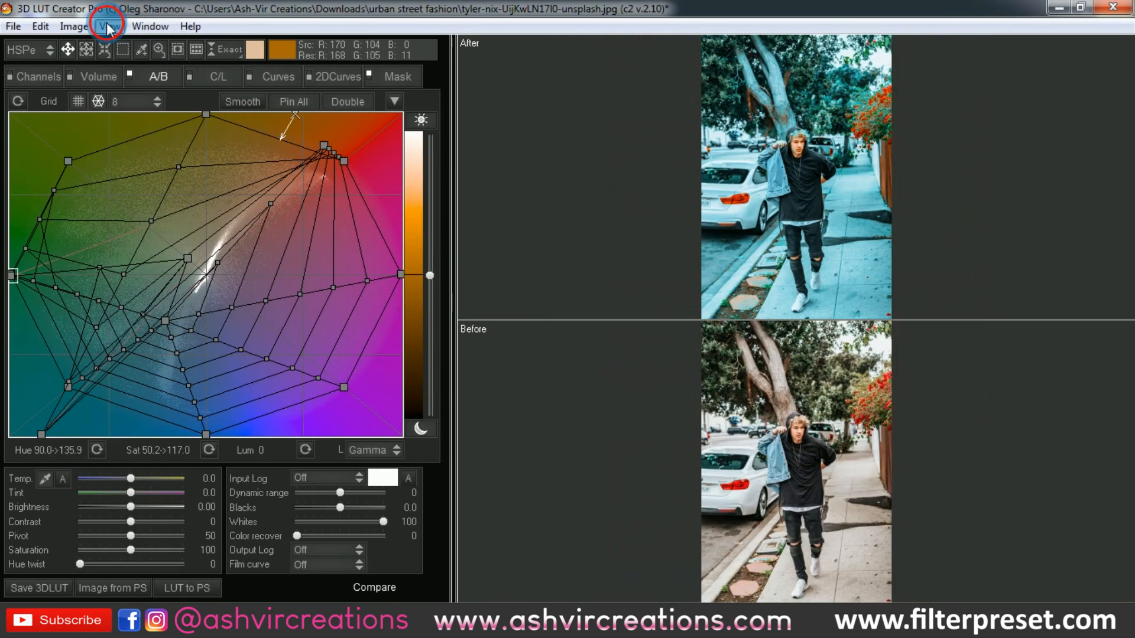
mouse_move(366, 201)
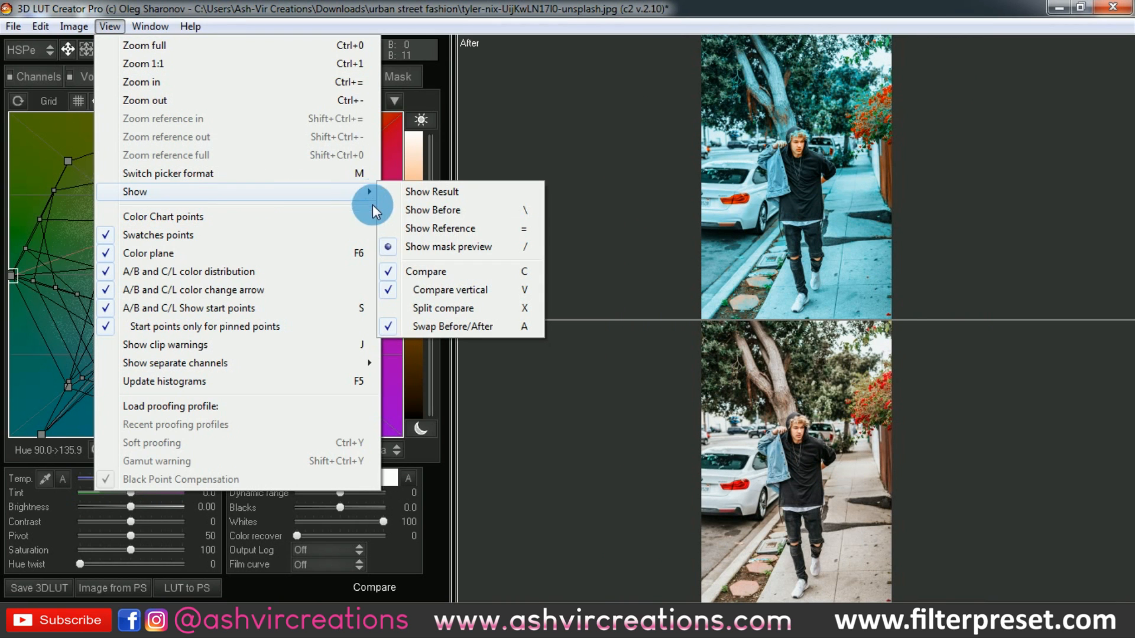
left_click(414, 289)
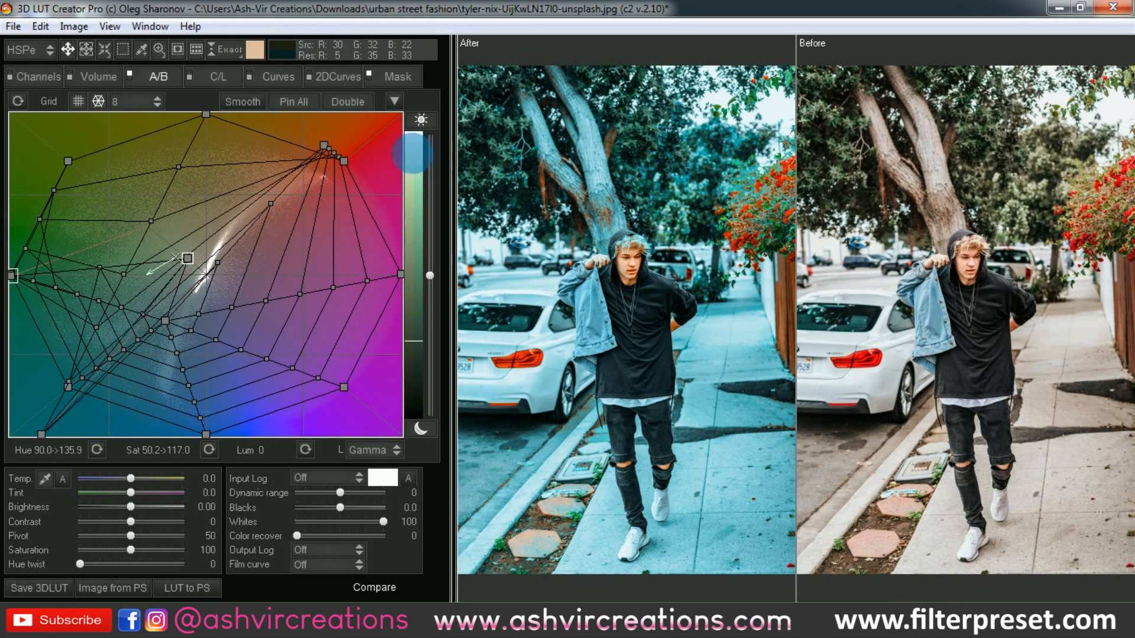
Step: Start exporting the street photo's grade as a 3DLUT file and set the file format to *.cube
left_click(13, 26)
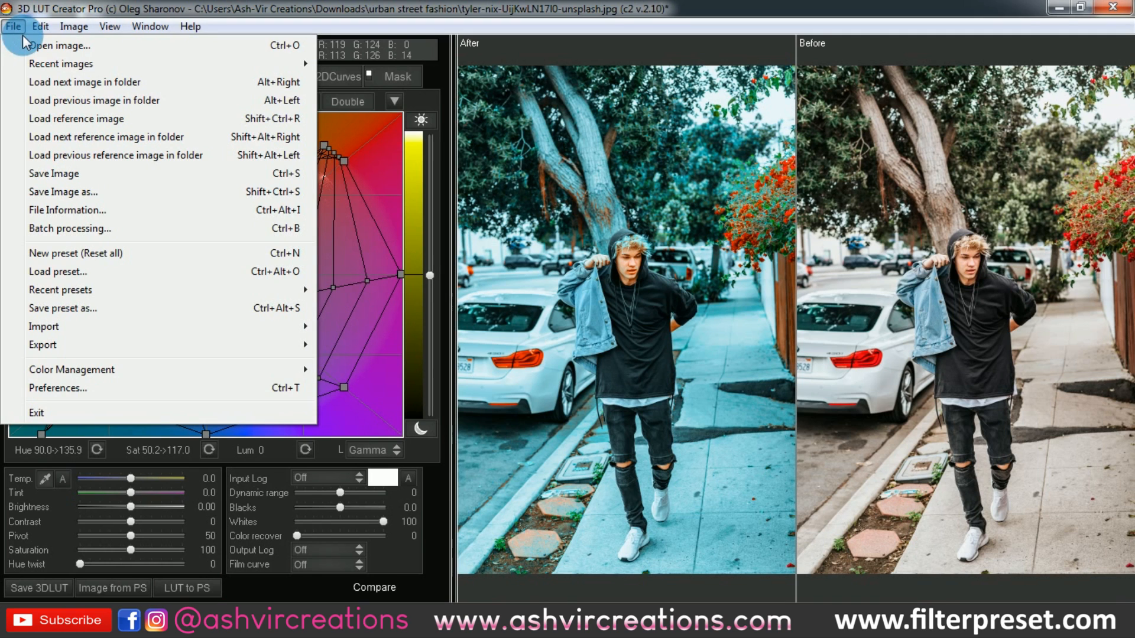
mouse_move(42, 289)
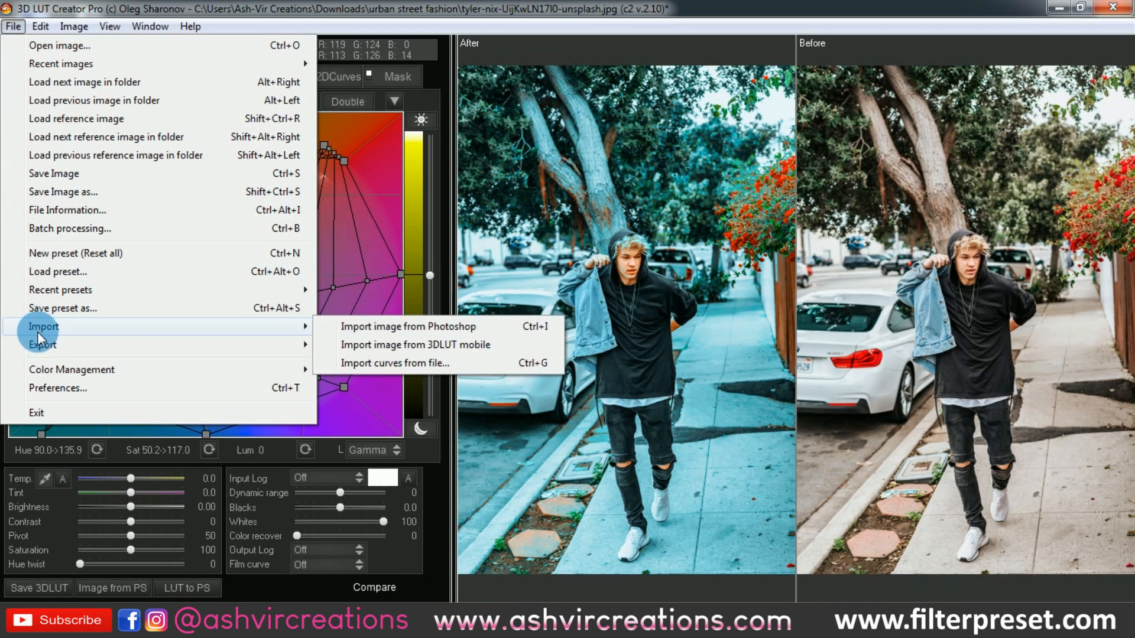
mouse_move(40, 344)
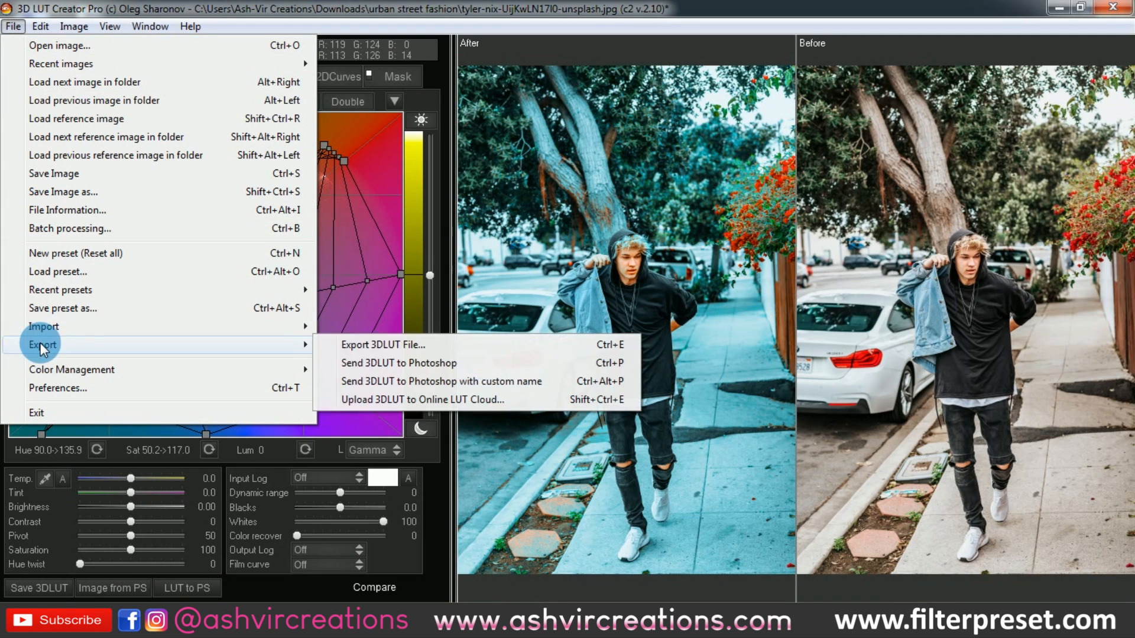
left_click(381, 344)
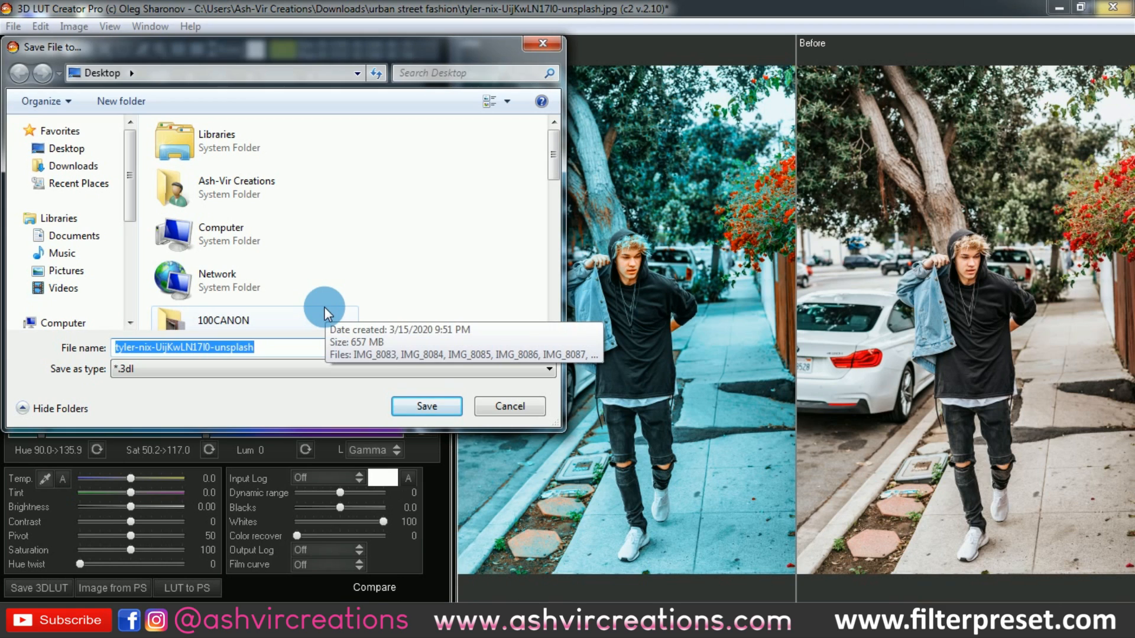
left_click(159, 371)
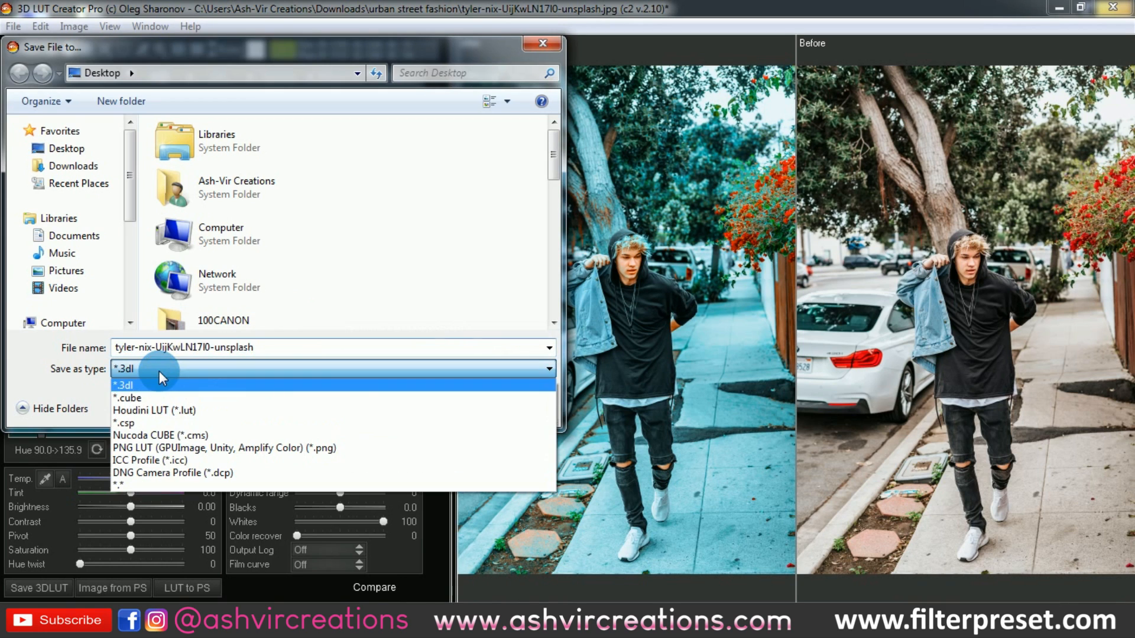
left_click(144, 394)
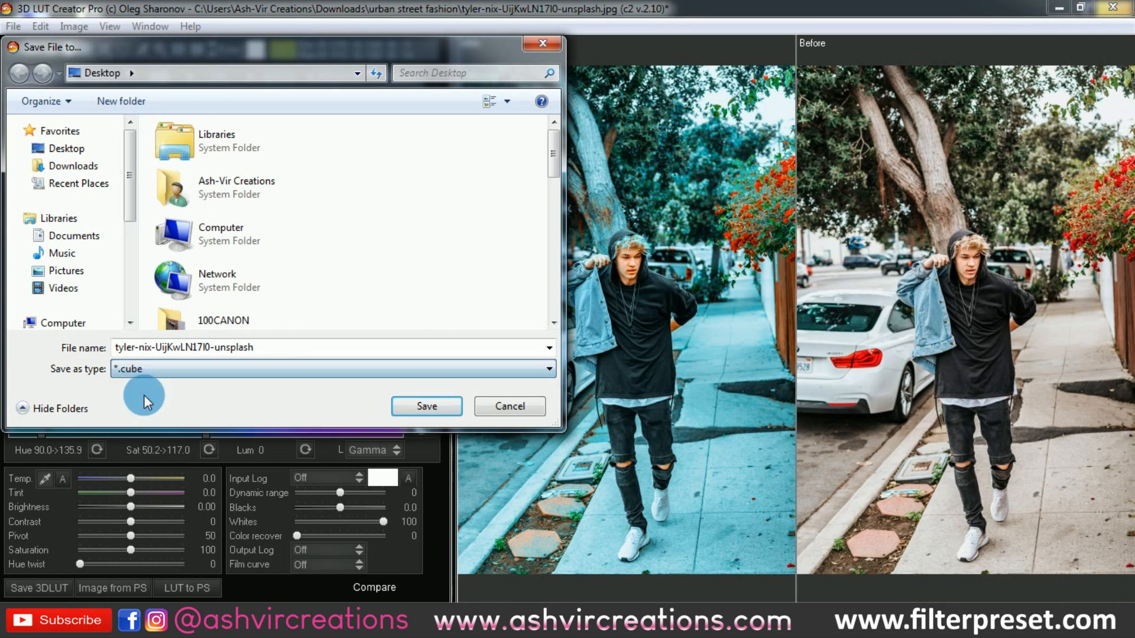
Step: Name the LUT file "Cinematic Teal" and save it on the Desktop
double_click(182, 360)
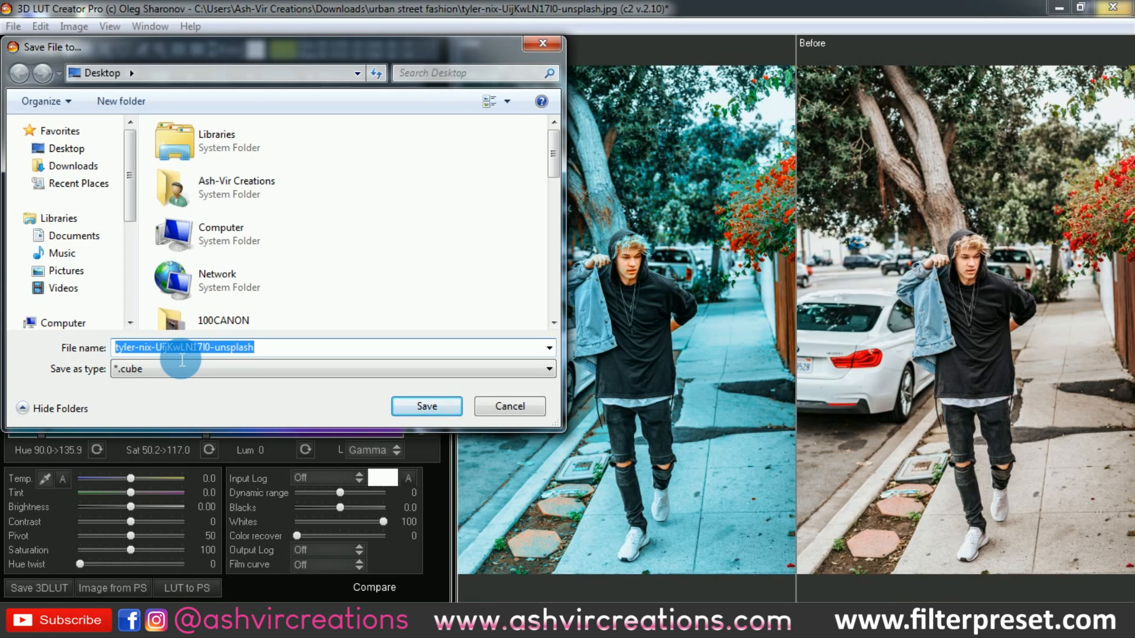
type("teal")
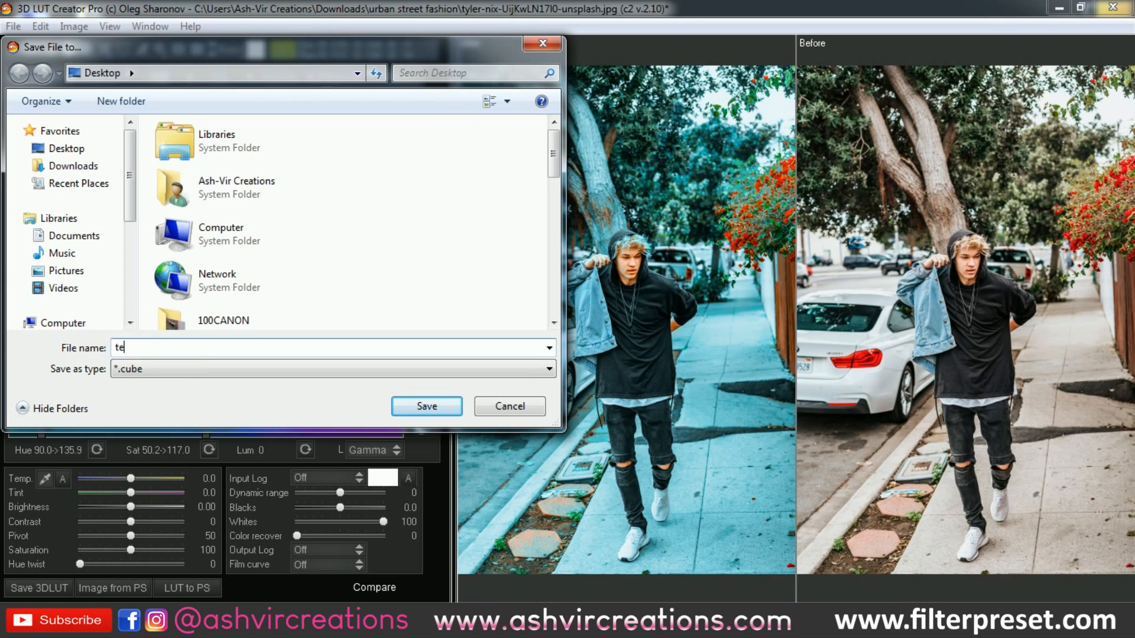
key("BackSpace")
key("BackSpace")
key("BackSpace")
type("c")
key("BackSpace")
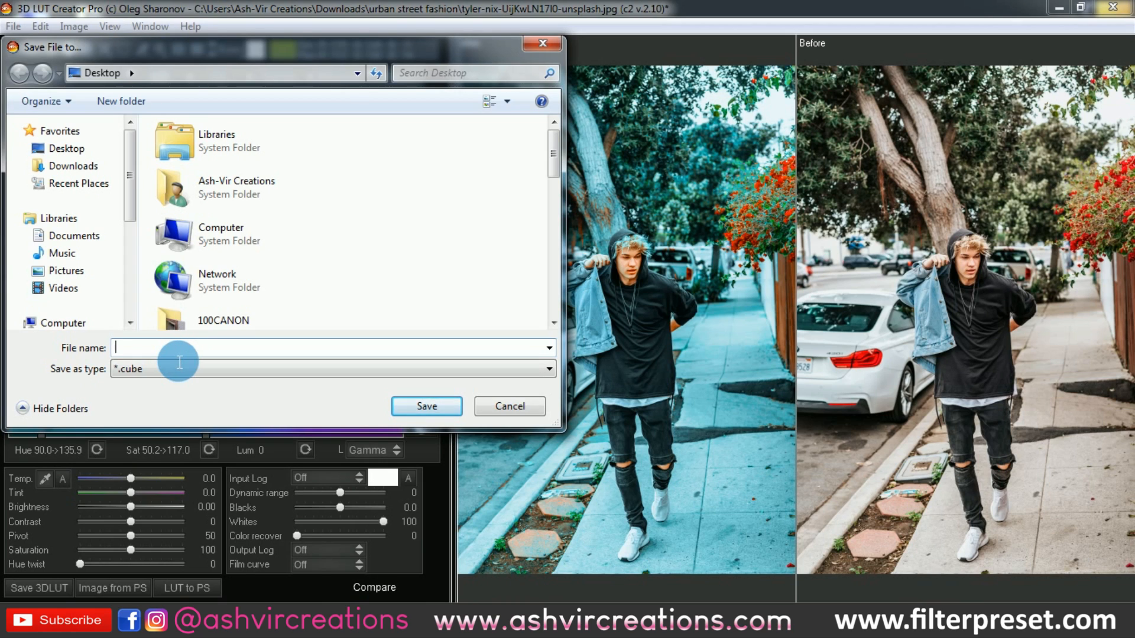
type("Cinem")
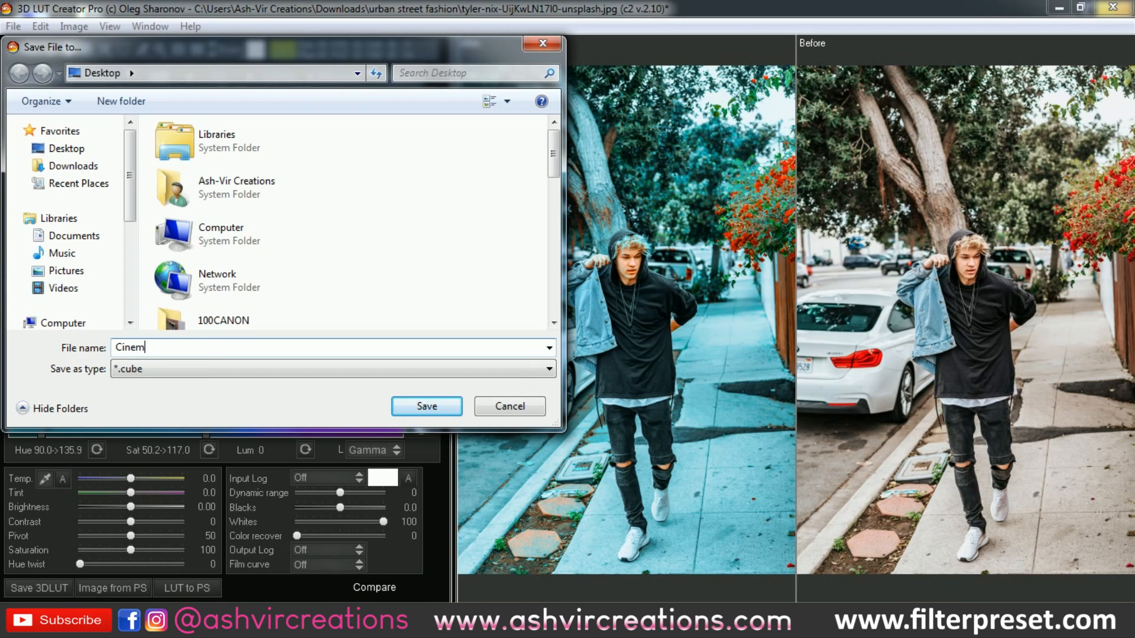
type("atic Teal")
left_click(417, 400)
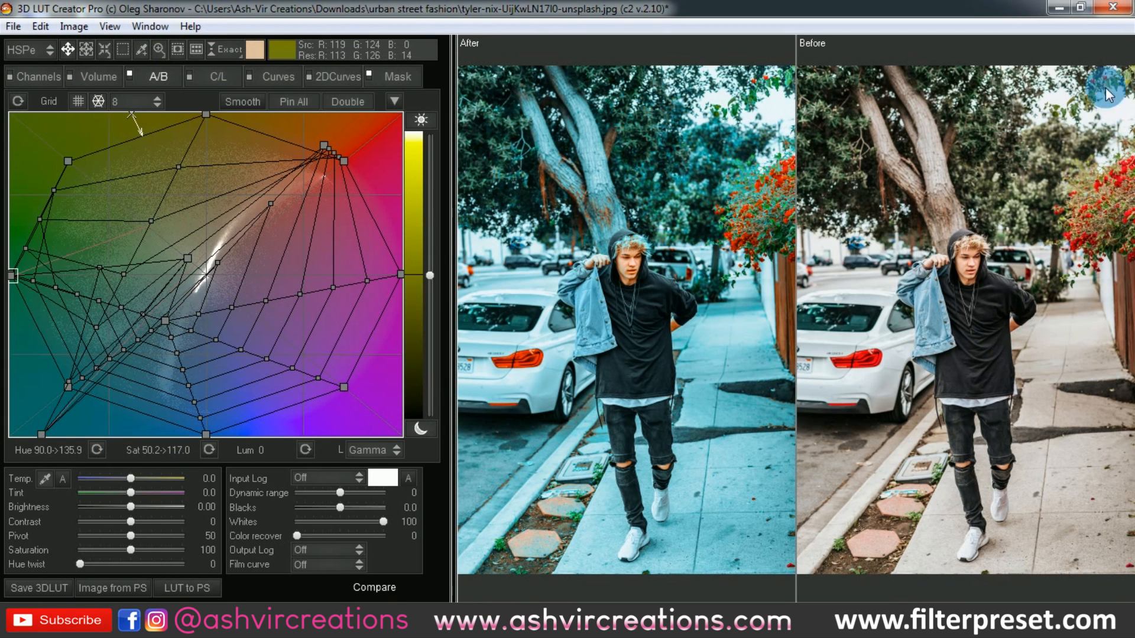
Step: Minimize 3D LUT Creator and locate the exported Cinematic Teal.cube file on the desktop
left_click(1060, 7)
left_click_drag(764, 51, 1046, 98)
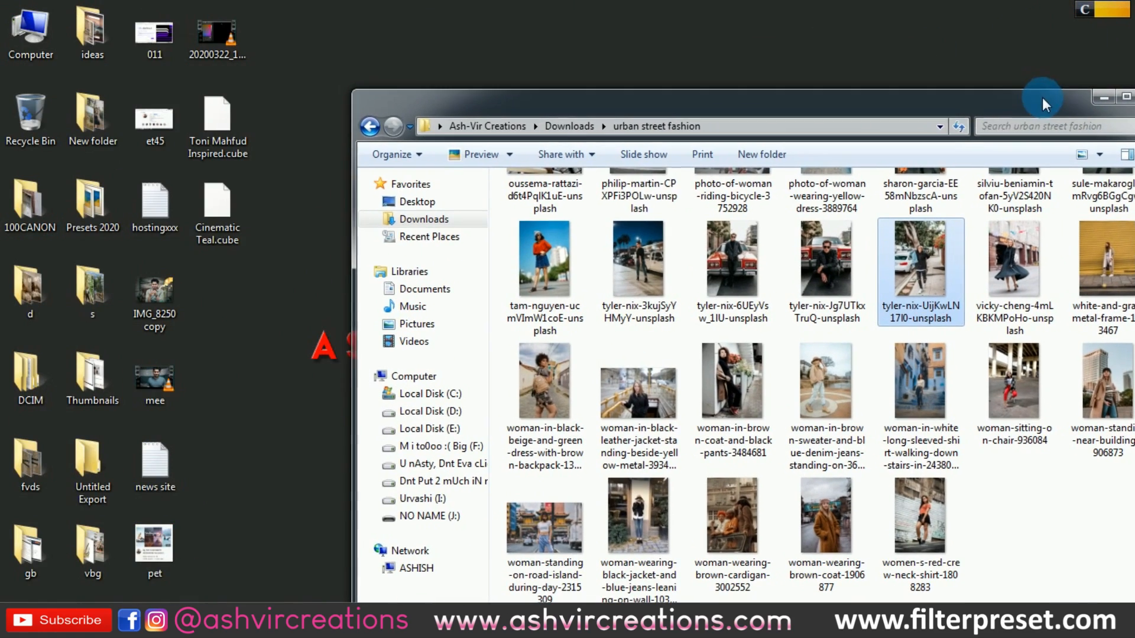
left_click(214, 220)
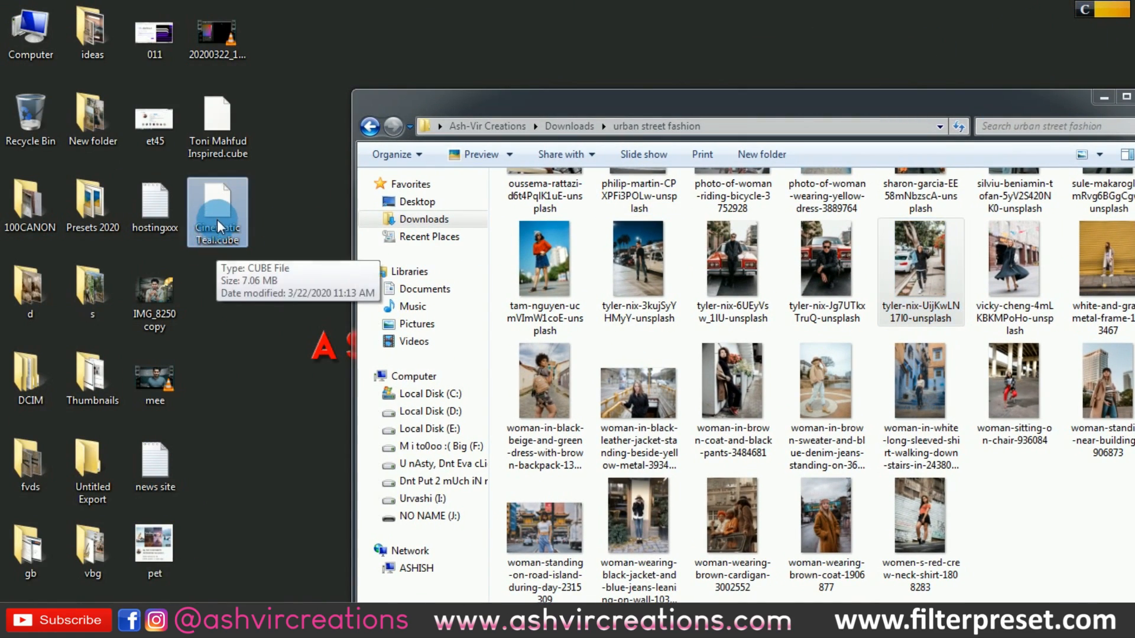
left_click_drag(429, 112, 699, 174)
left_click(221, 220)
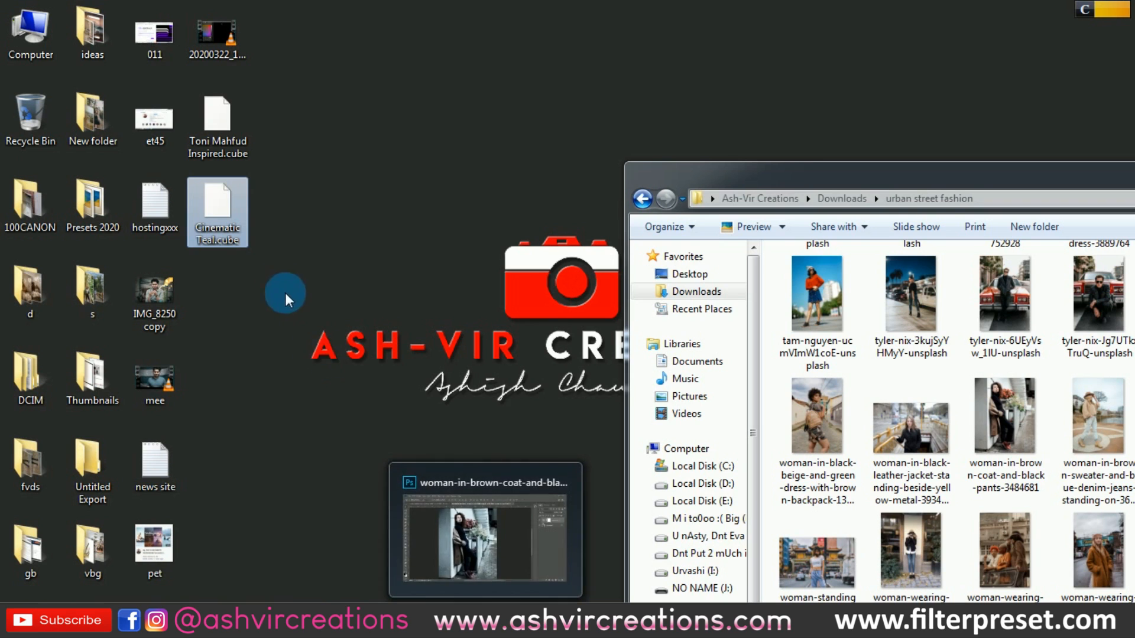
Step: Switch to Photoshop, hide the Color Lookup 1 layer and add a new Color Lookup adjustment layer above the Background
left_click(485, 535)
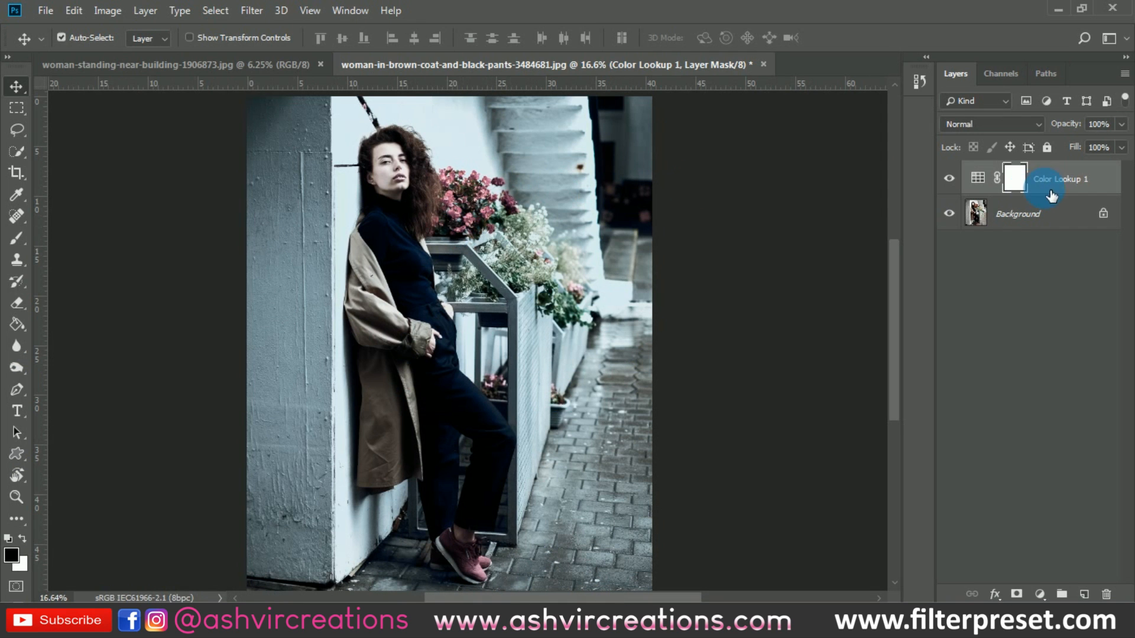
left_click(949, 178)
left_click(1005, 214)
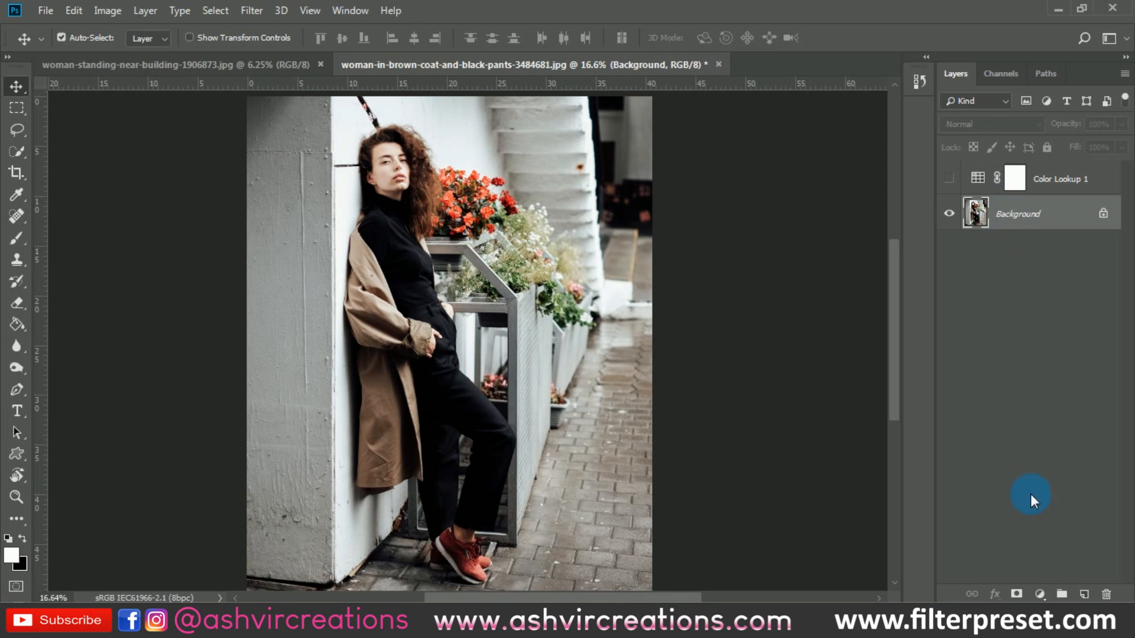
left_click(1040, 594)
left_click(1049, 504)
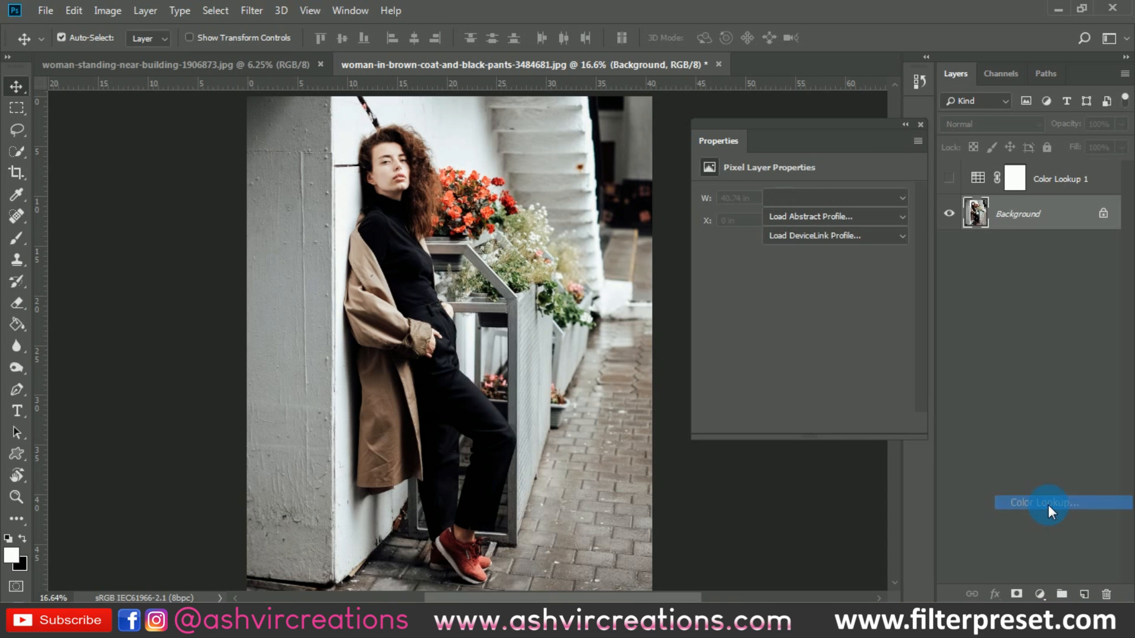
Step: Load Cinematic Teal.cube from the Desktop as the new Color Lookup layer's 3D LUT and close its properties
left_click(811, 195)
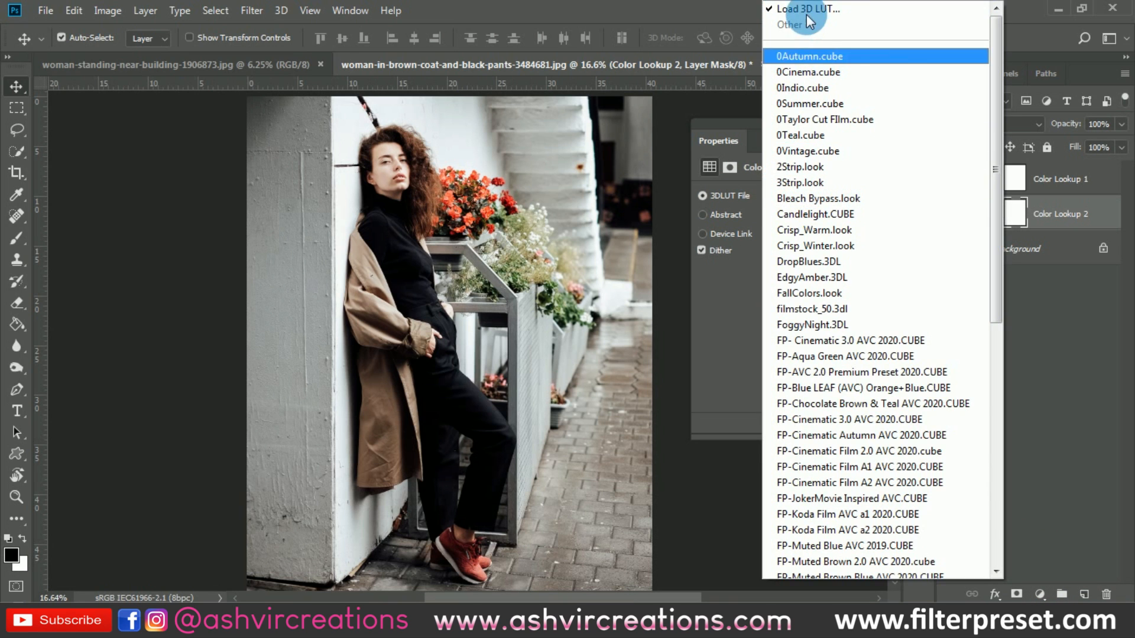
left_click(806, 12)
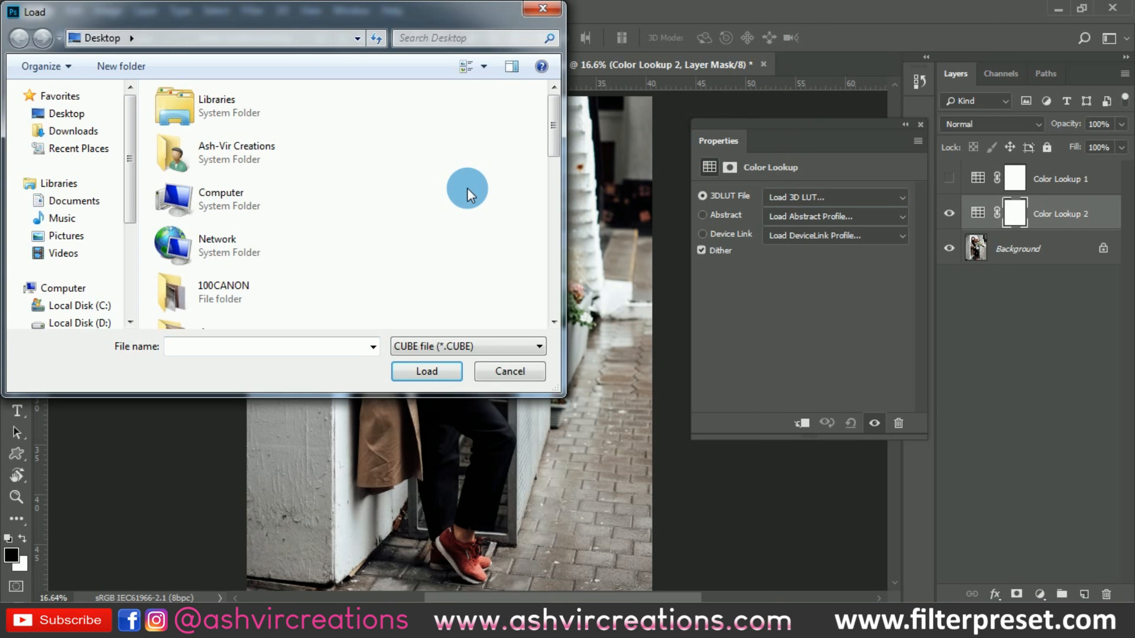
scroll(467, 189, "down", 5)
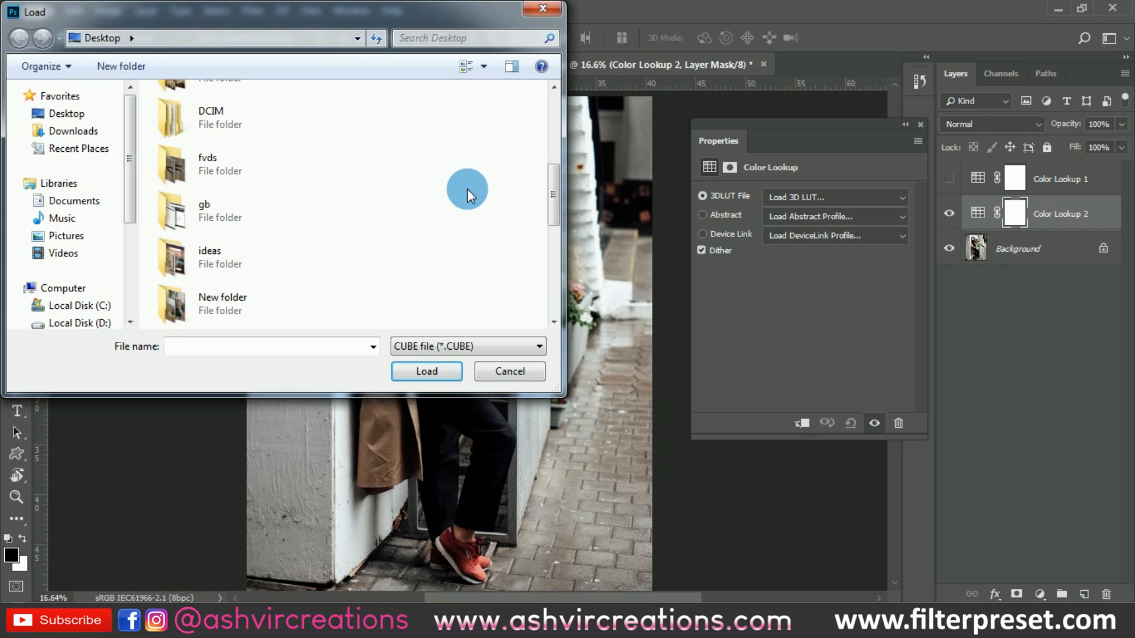
scroll(467, 190, "down", 5)
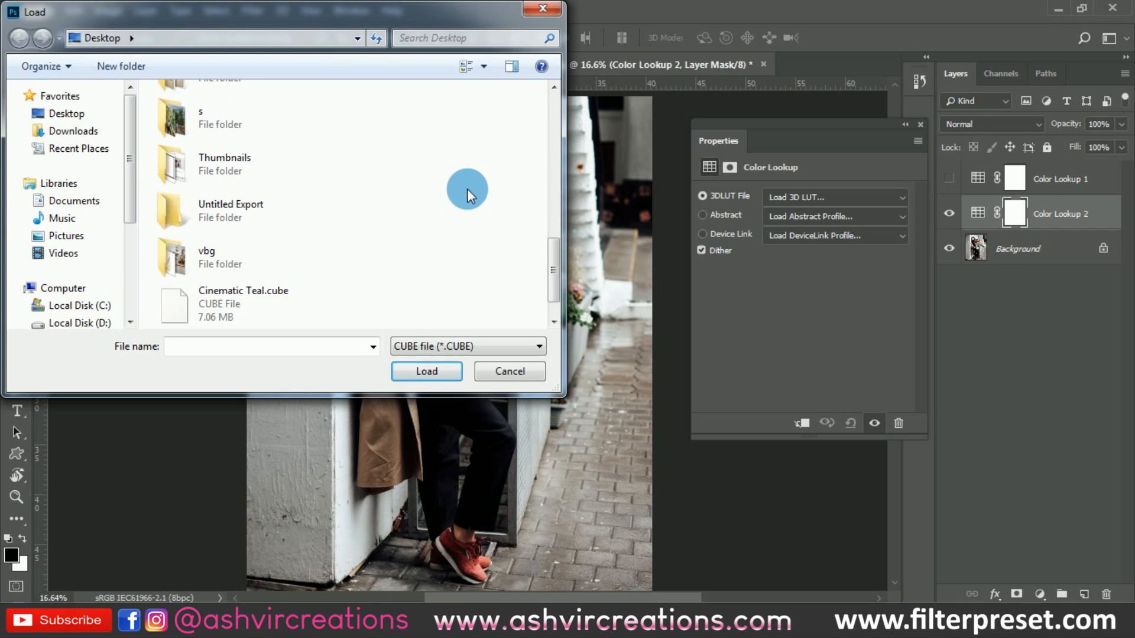
scroll(260, 282, "down", 1)
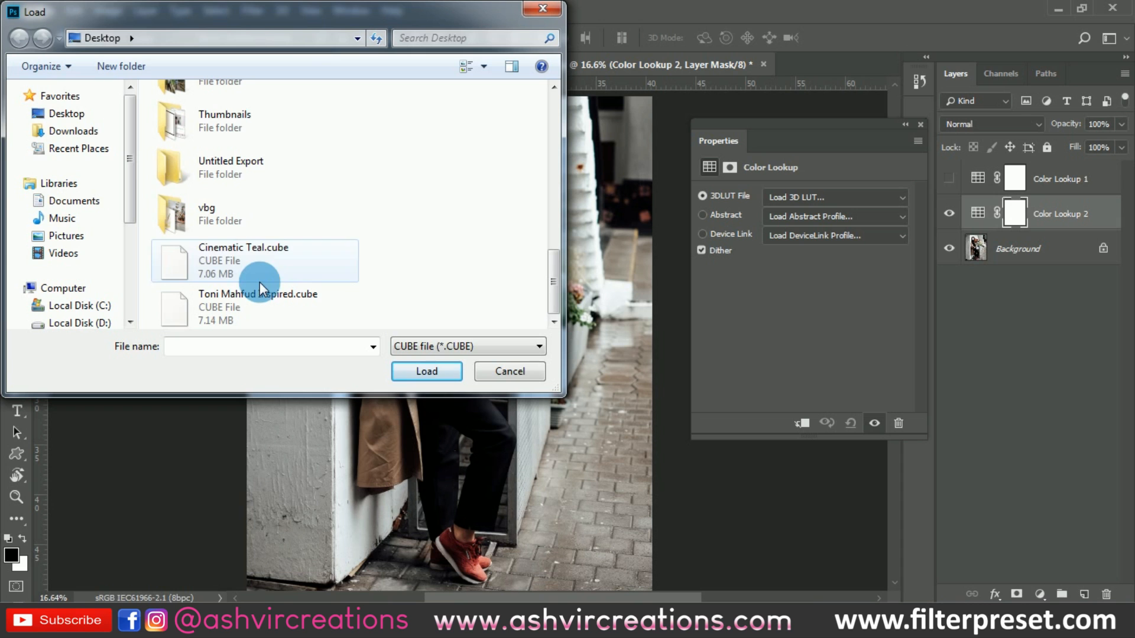
left_click(228, 258)
double_click(283, 254)
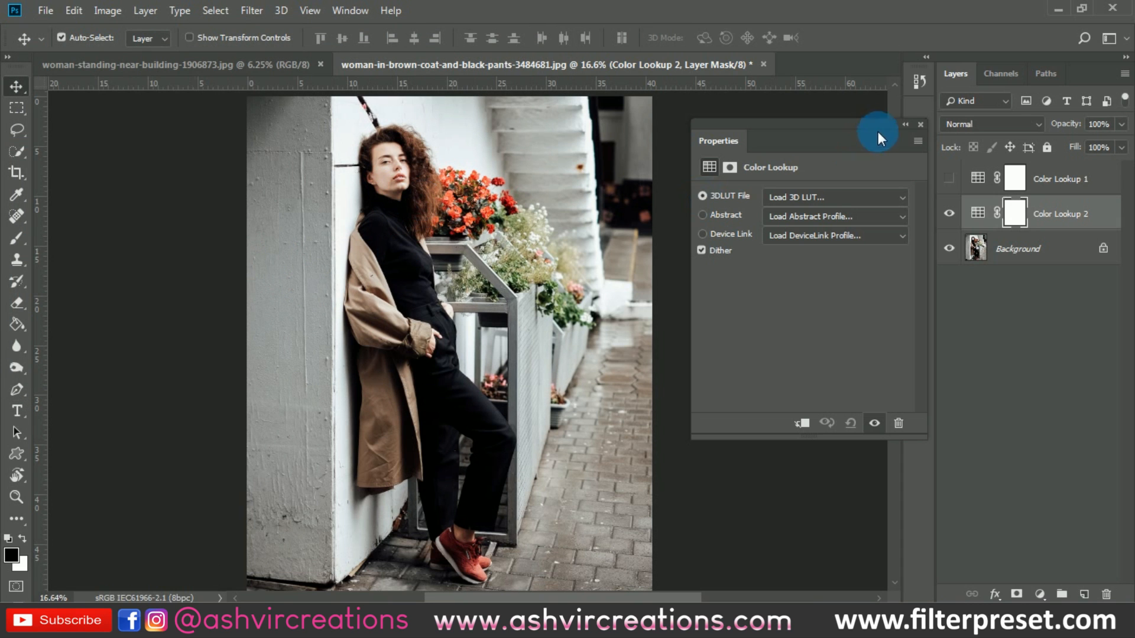
left_click(920, 124)
Step: Toggle the Color Lookup 2 layer's visibility to compare the brown-coat portrait with and without the LUT, leaving it visible
key("ctrl+minus")
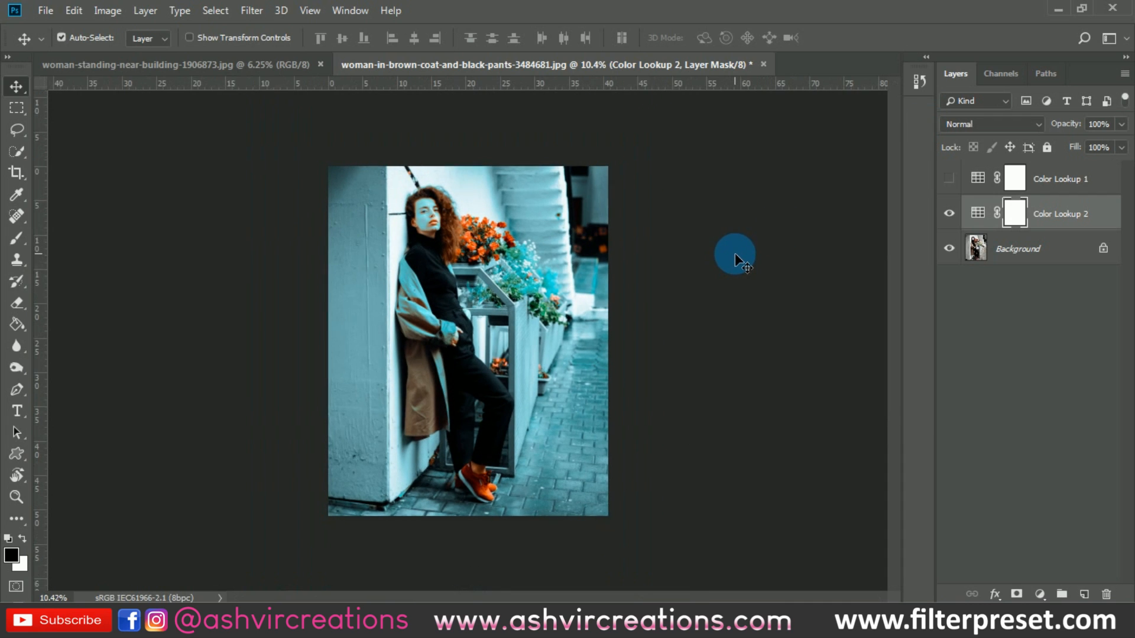
left_click(950, 214)
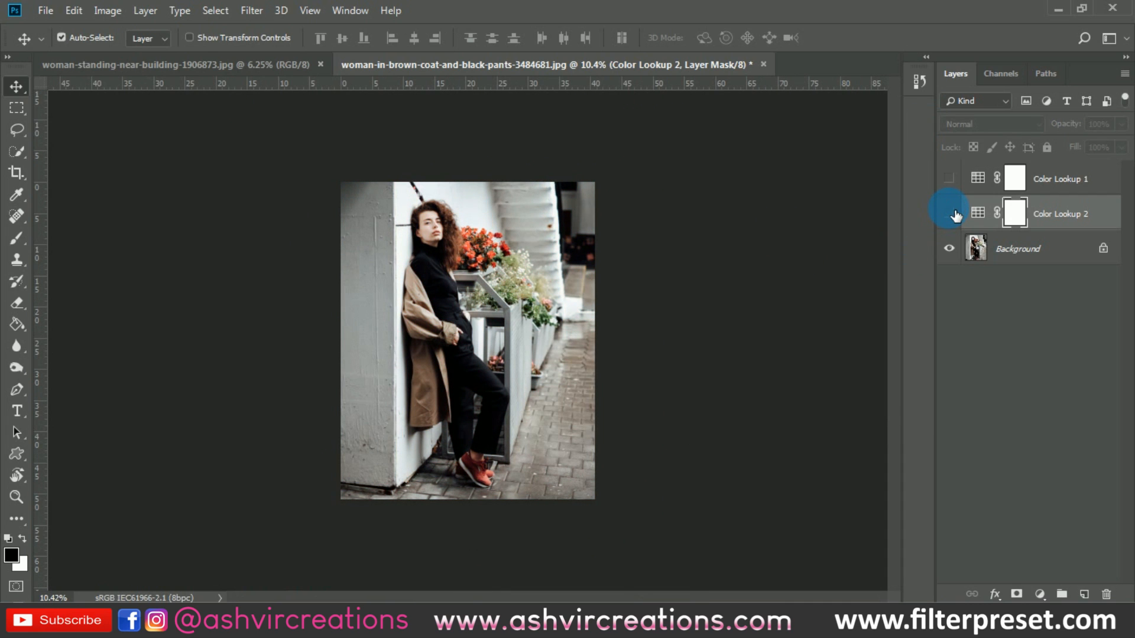
left_click(950, 214)
left_click(950, 214)
left_click(950, 213)
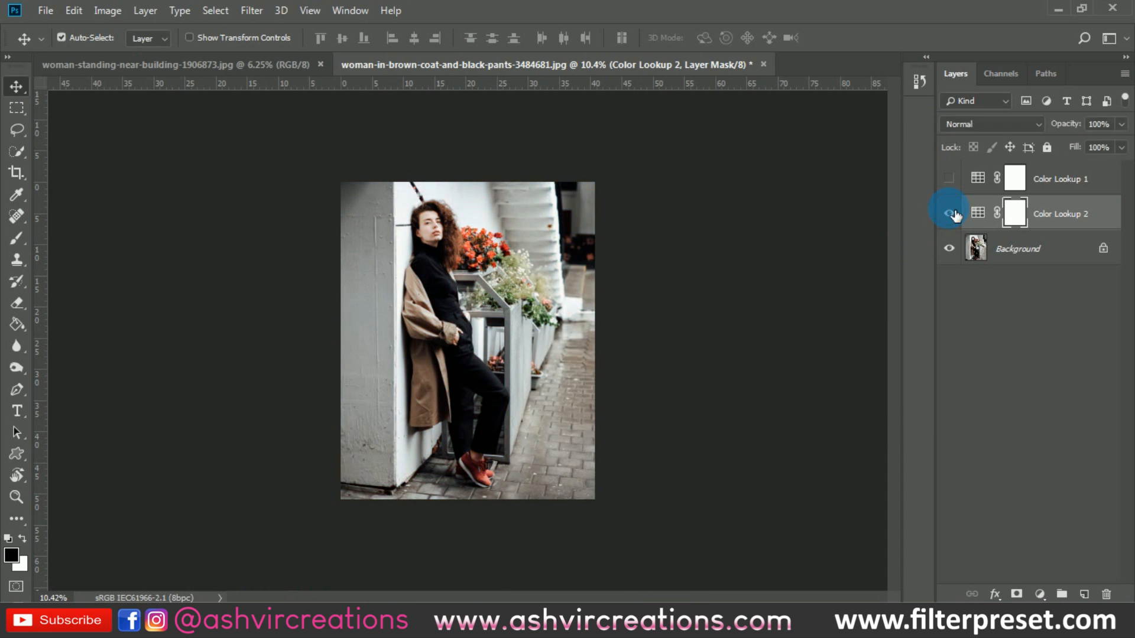
Step: Copy the Color Lookup 2 layer into the woman-standing-near-building photo and toggle its visibility to check the effect
left_click_drag(1058, 214, 550, 286)
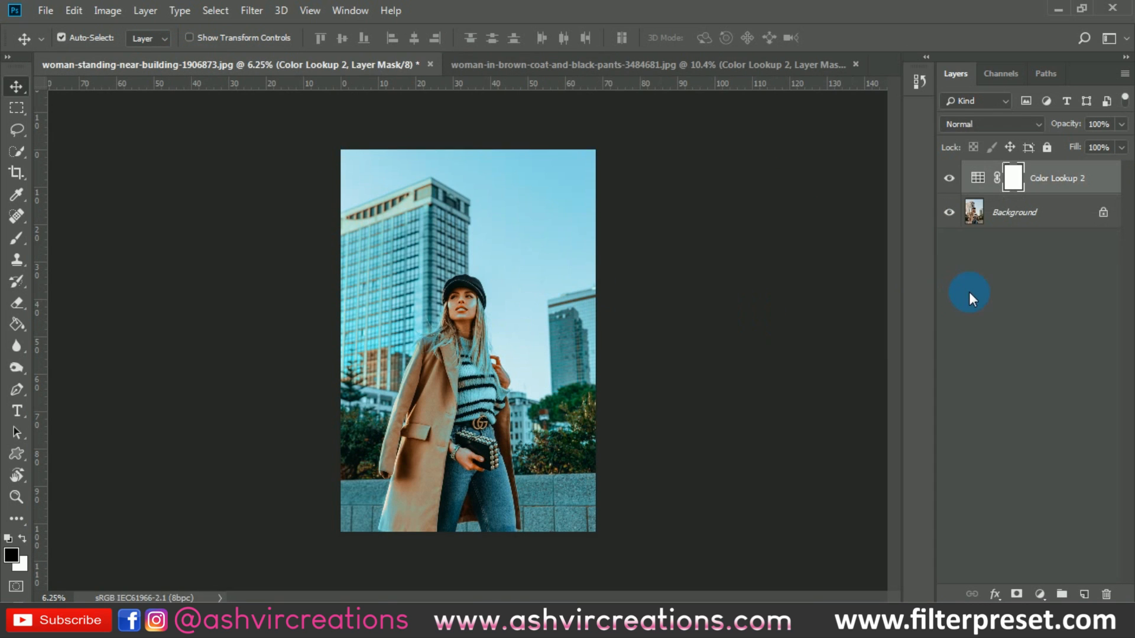
left_click(952, 180)
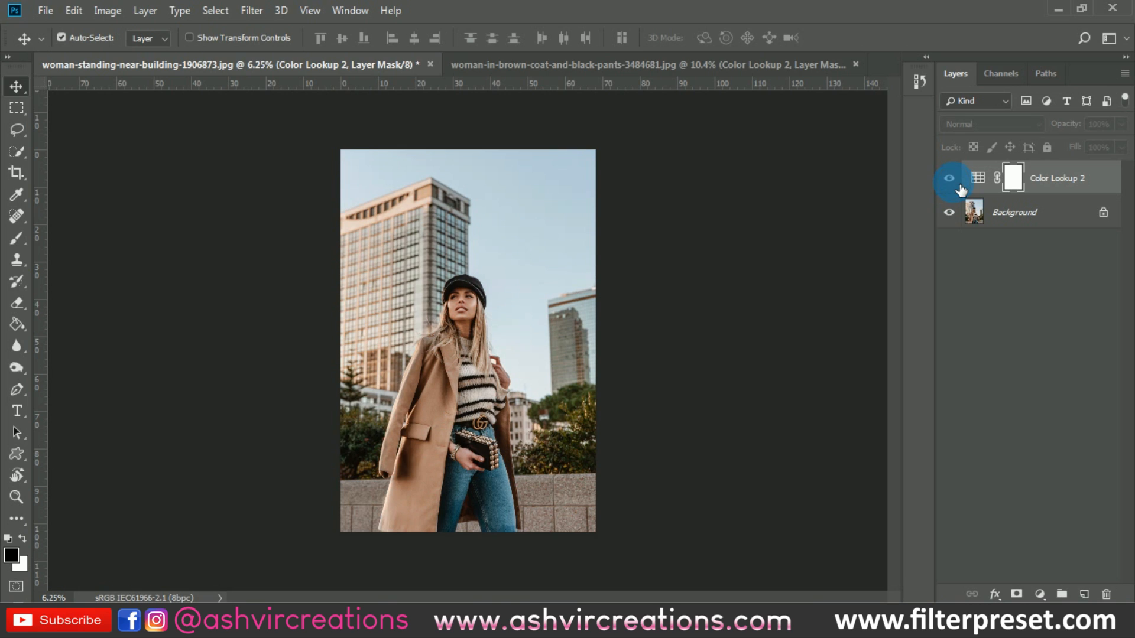
left_click(950, 179)
left_click(958, 183)
left_click(958, 183)
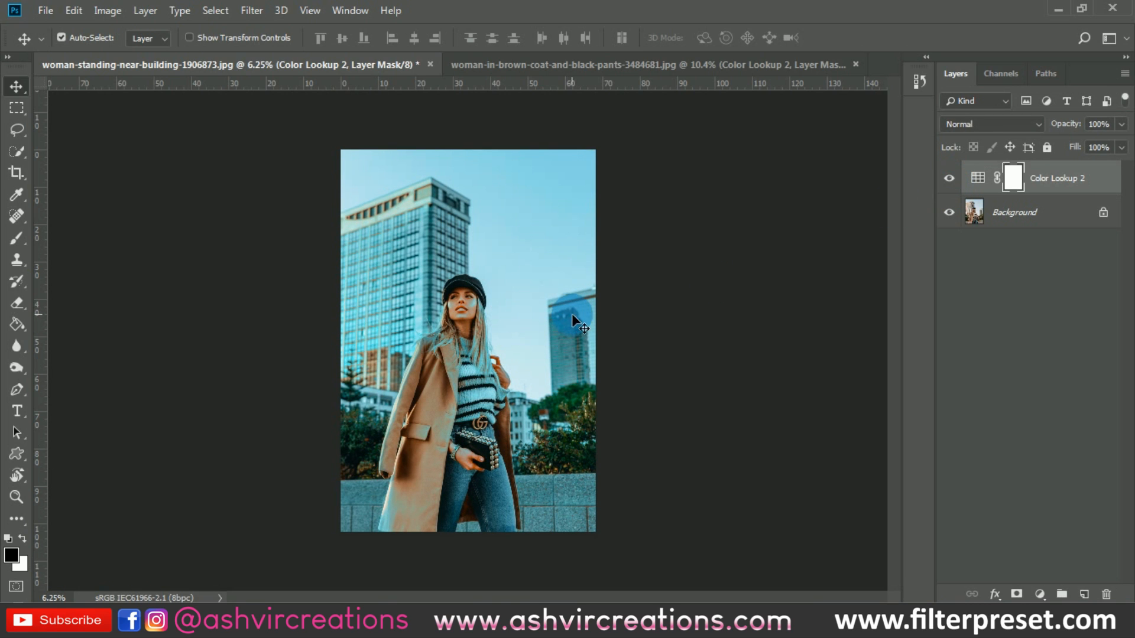
Step: Examine the teal grade on the building portrait at a slightly larger view and compare it with the original again
scroll(595, 380, "up", 1)
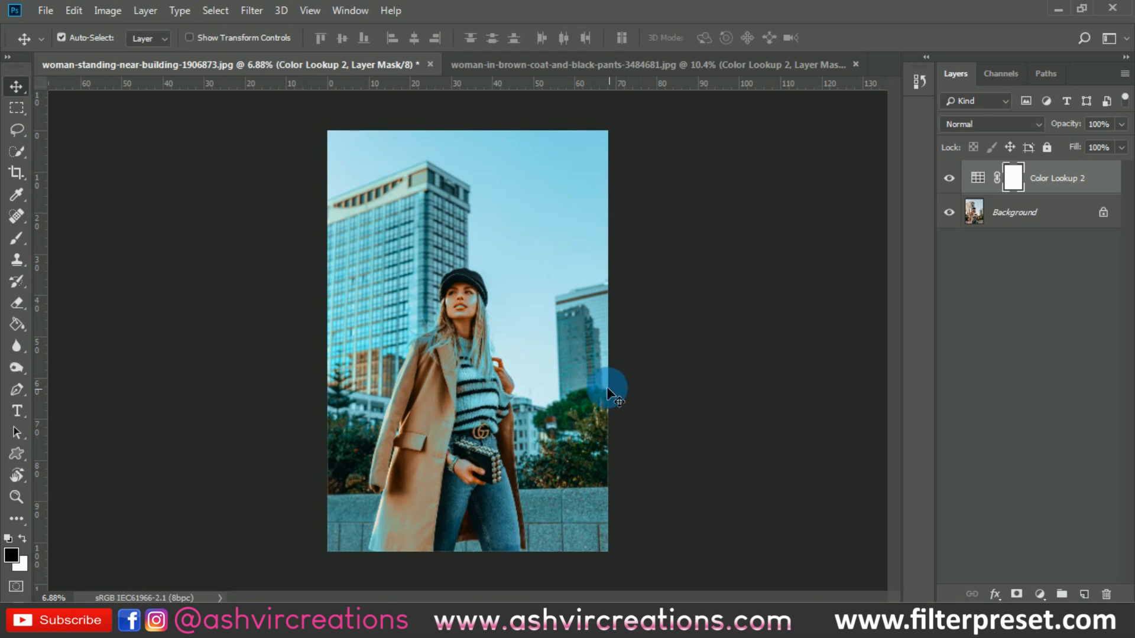
scroll(608, 370, "down", 1)
scroll(467, 309, "up", 1)
left_click(949, 179)
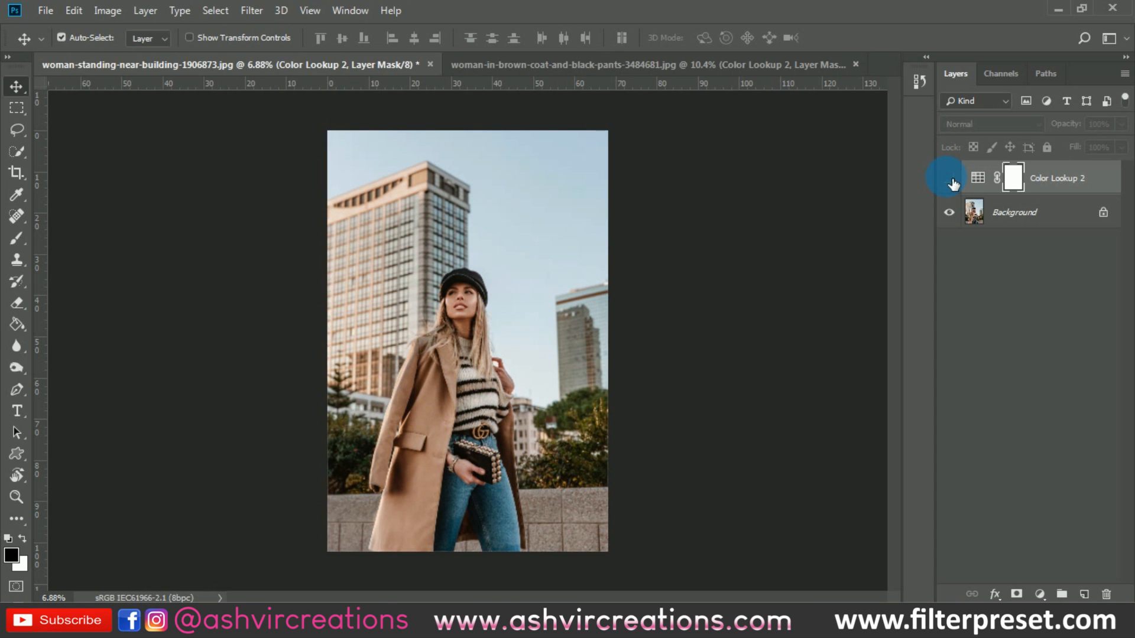
left_click(953, 183)
left_click(953, 184)
left_click(953, 183)
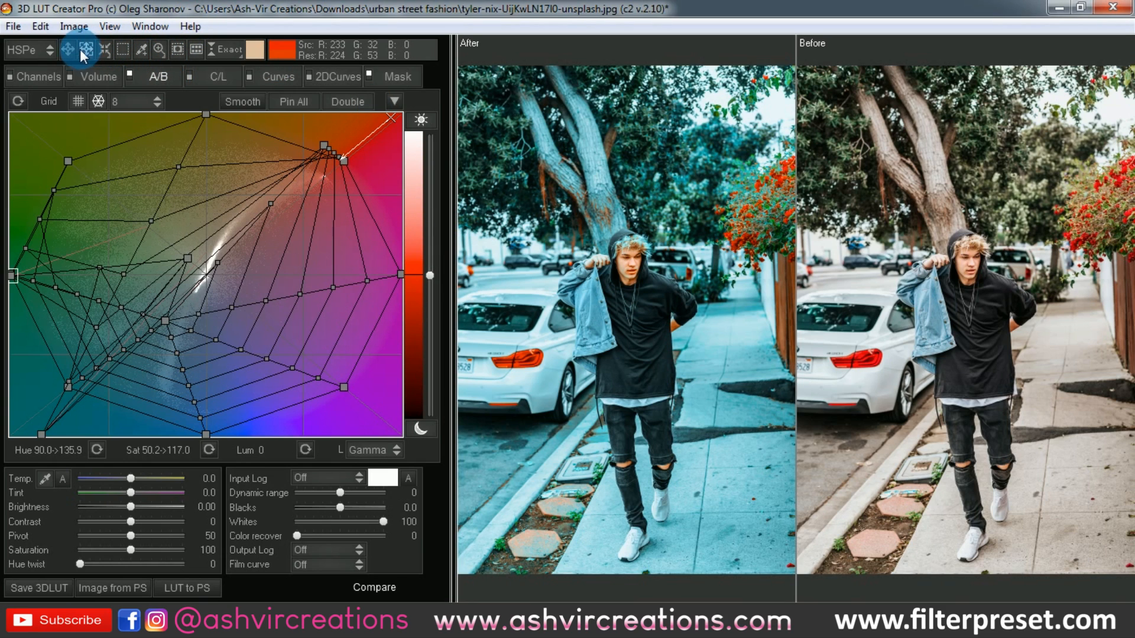
Step: Switch back to 3D LUT Creator and shift the Volume control point toward yellow-green, to about Red 59%, Green 84%, Blue -51%
left_click(89, 75)
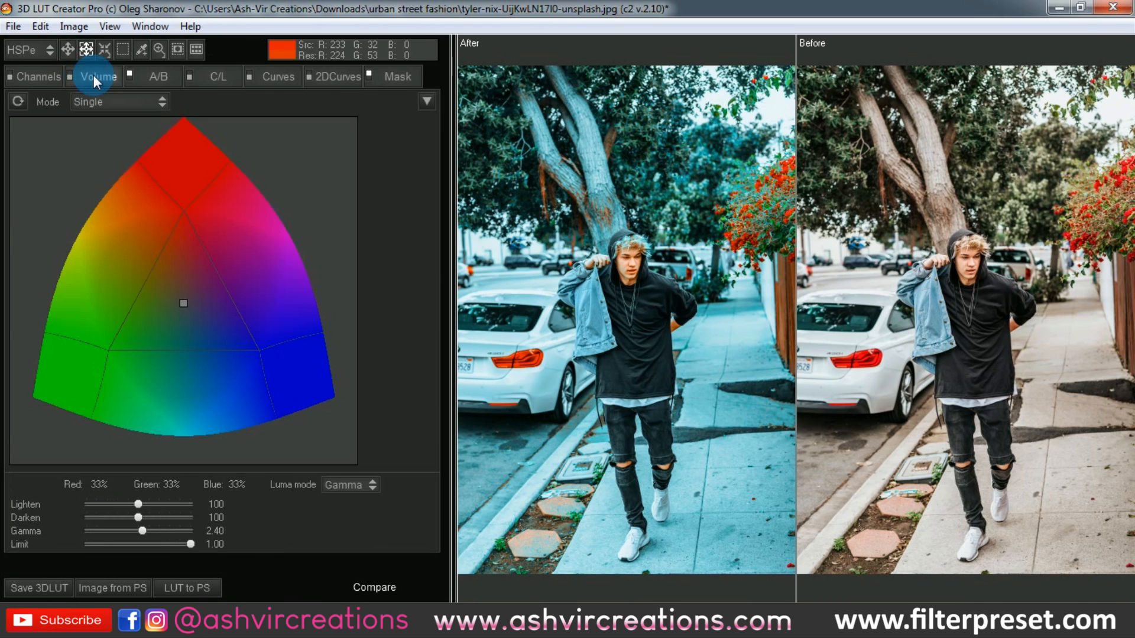
left_click(182, 301)
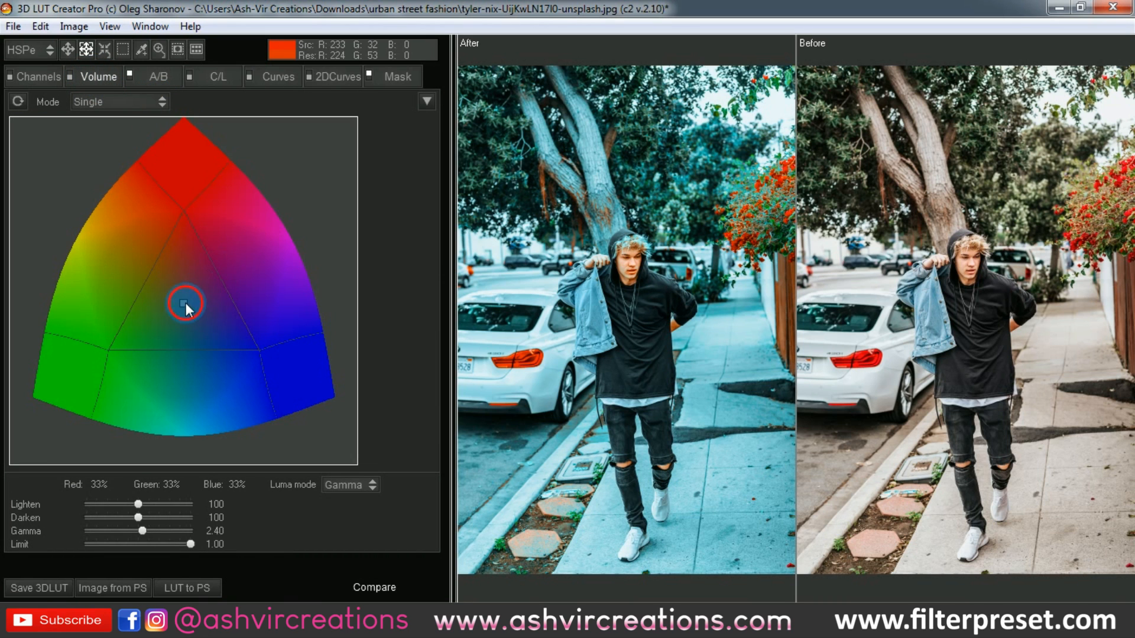
mouse_move(186, 305)
left_mouse_down()
mouse_move(261, 266)
mouse_move(270, 389)
mouse_move(229, 262)
mouse_move(143, 277)
mouse_move(108, 308)
mouse_move(89, 270)
left_mouse_up()
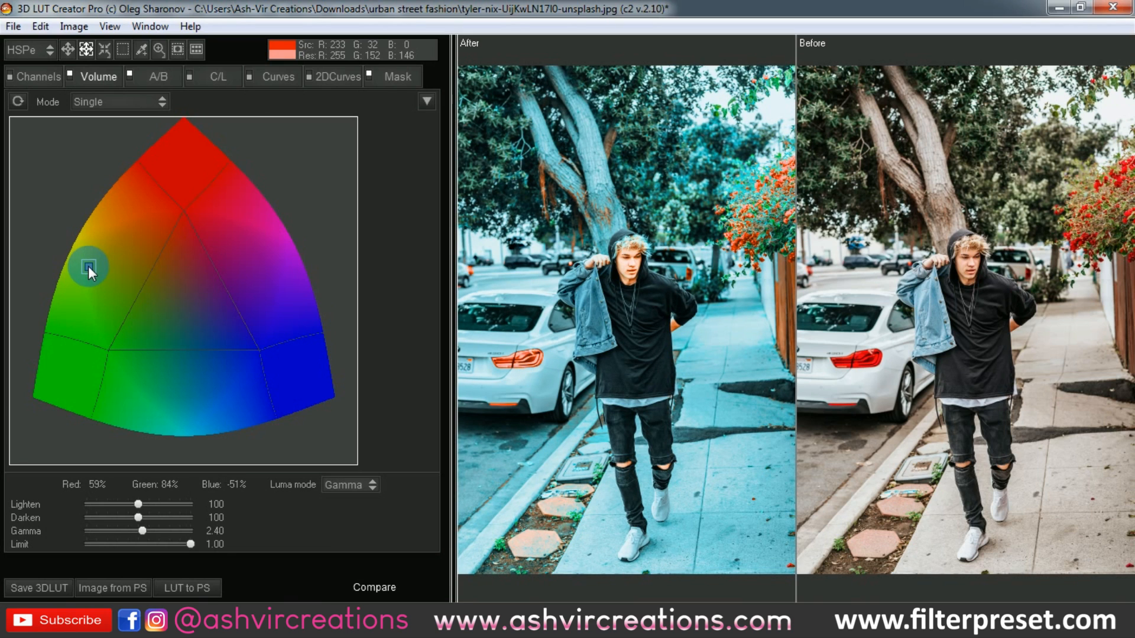
Step: Look through the C/L grids, Curves, 2DCurves and Mask controls for the street photo
left_click(204, 79)
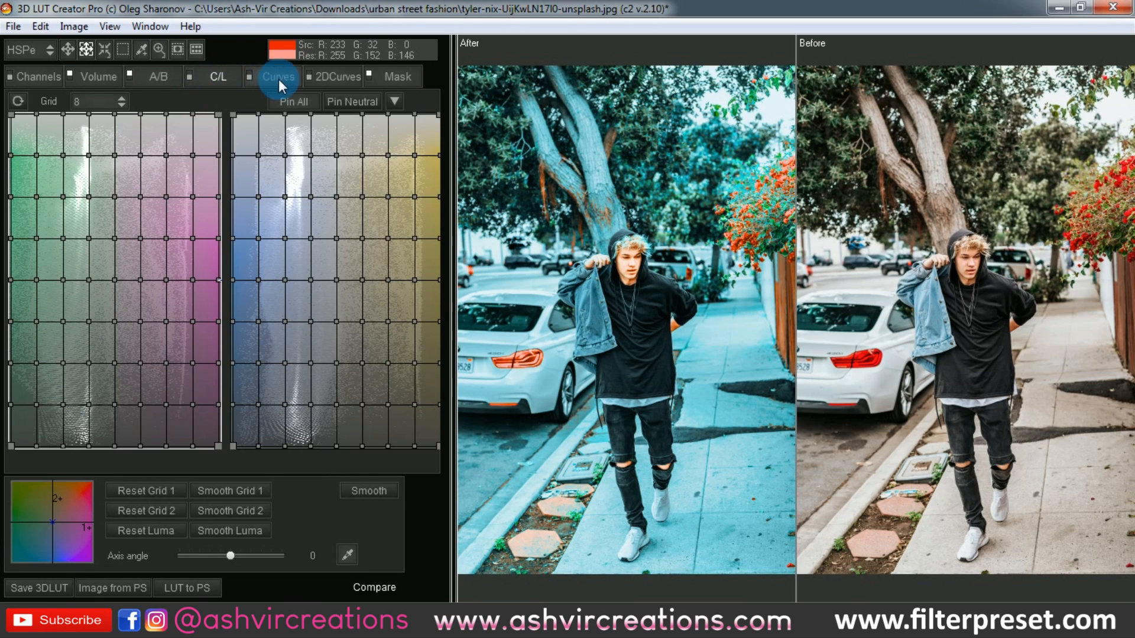
left_click(279, 81)
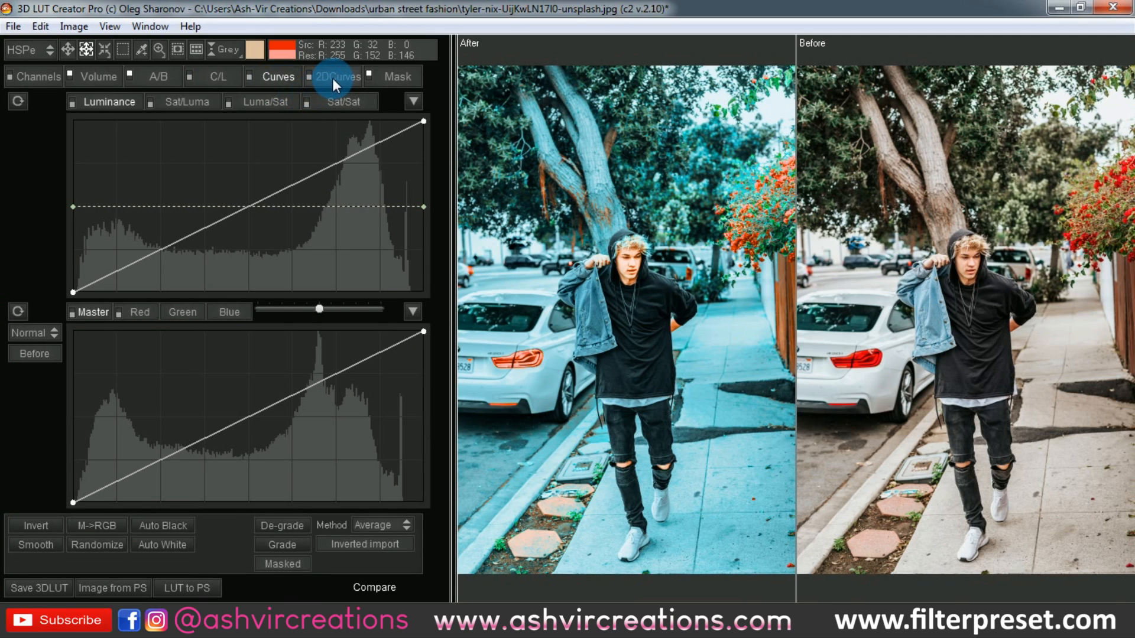
left_click(333, 80)
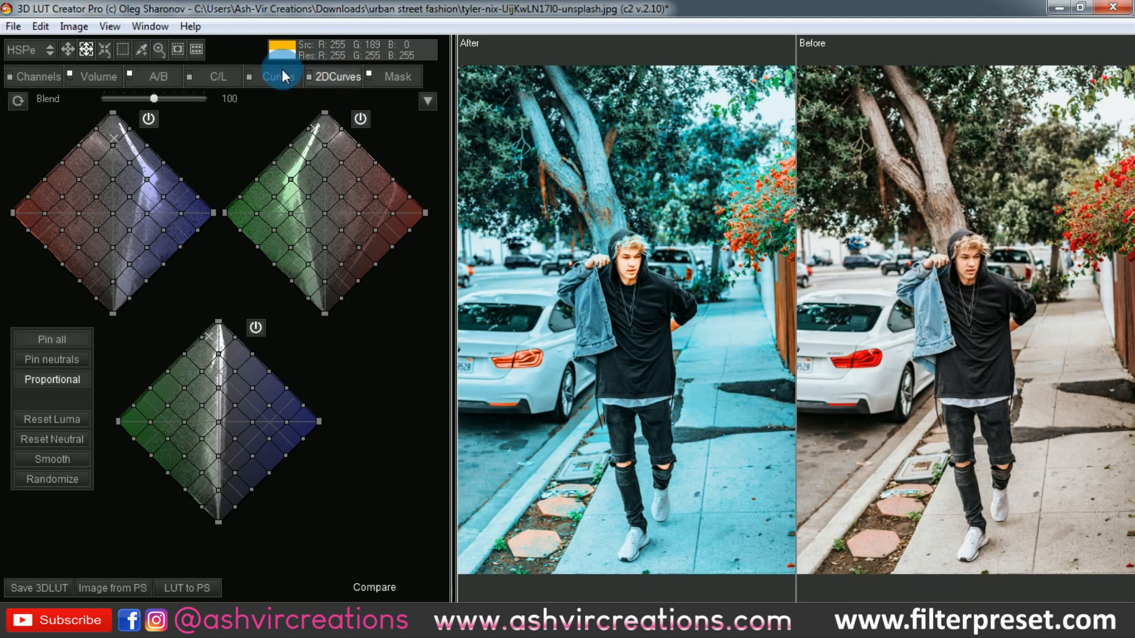
left_click(389, 80)
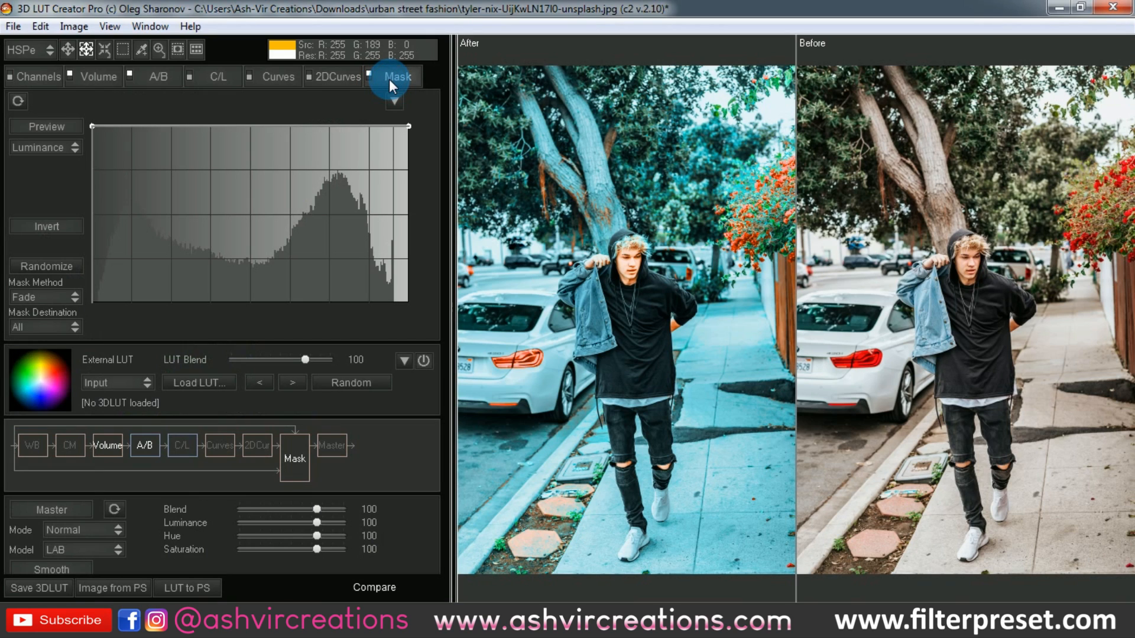